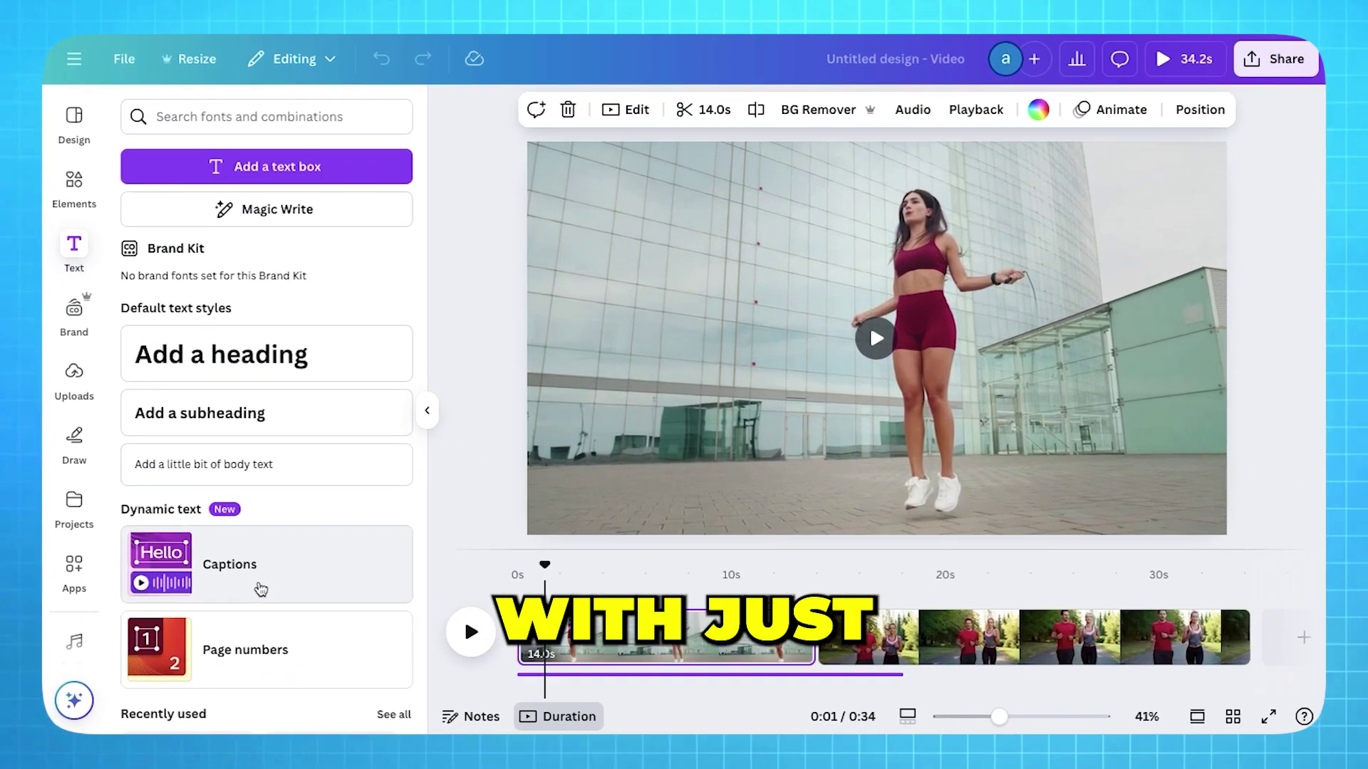
- Turn on auto captions and scrub through the jump-rope and running-couple clips to preview them
left_click(347, 548)
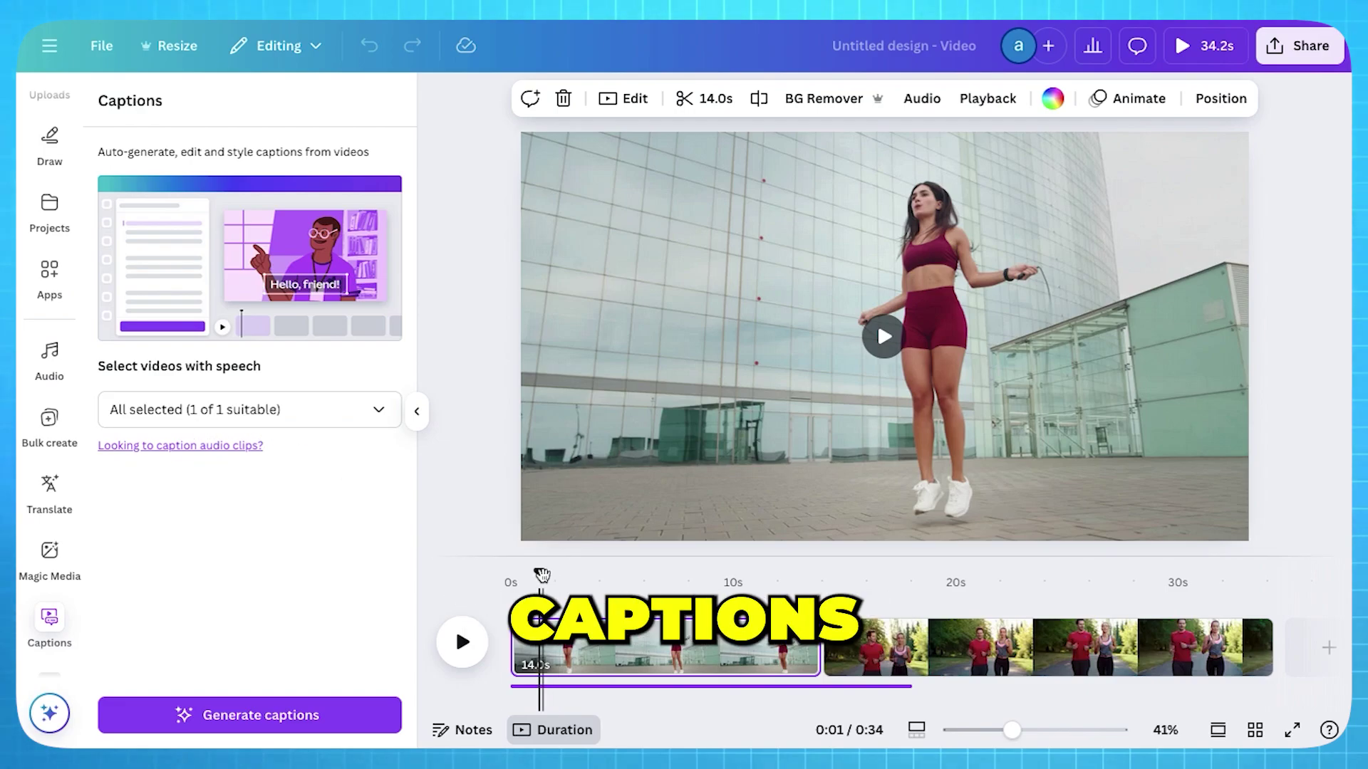
left_click_drag(550, 578, 573, 579)
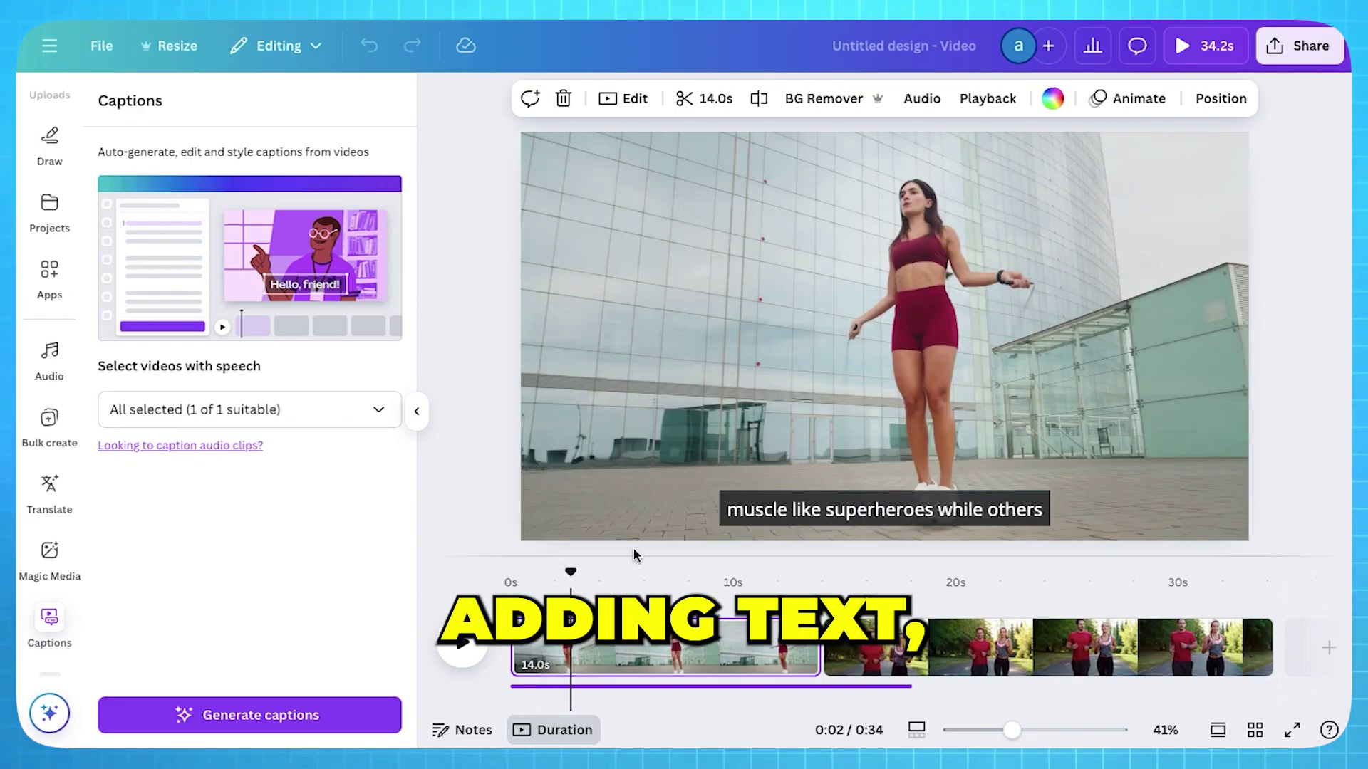
left_click_drag(585, 574, 802, 585)
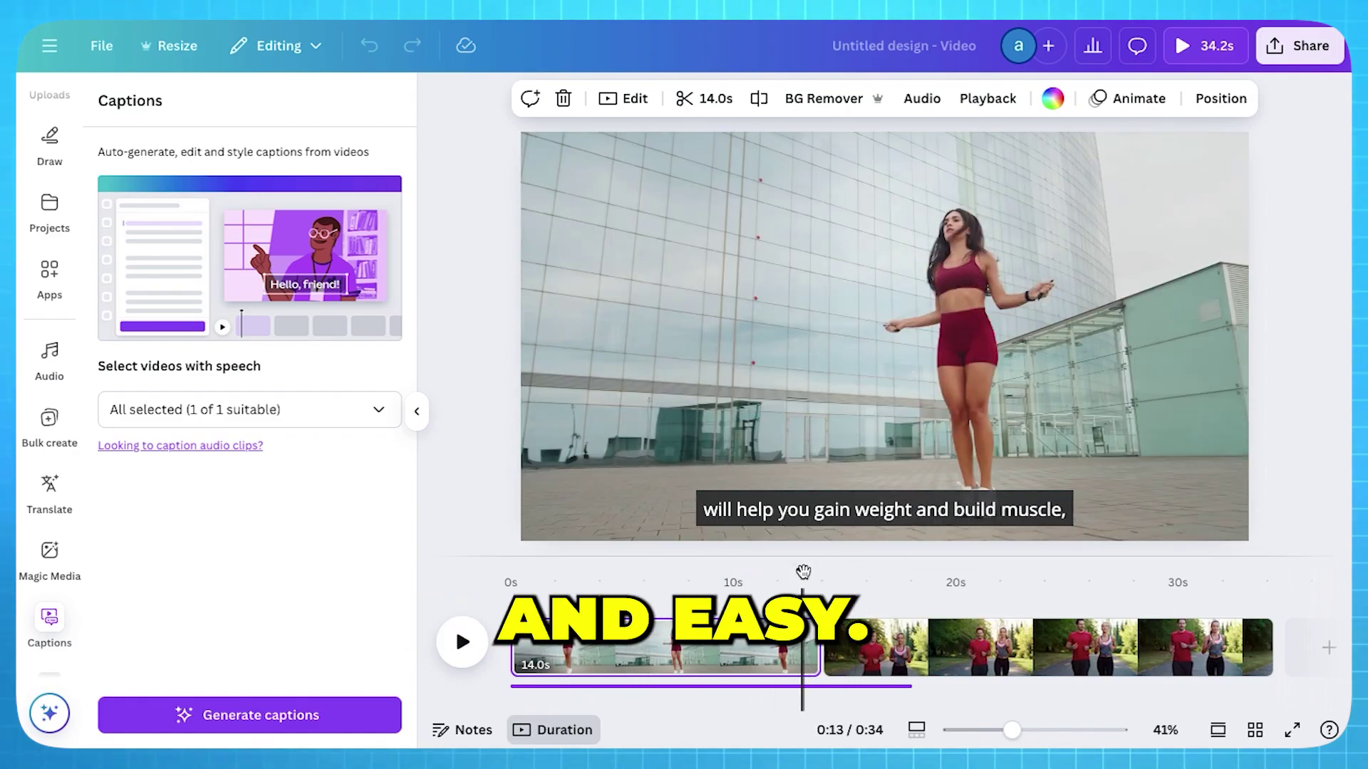
left_click_drag(803, 572, 879, 573)
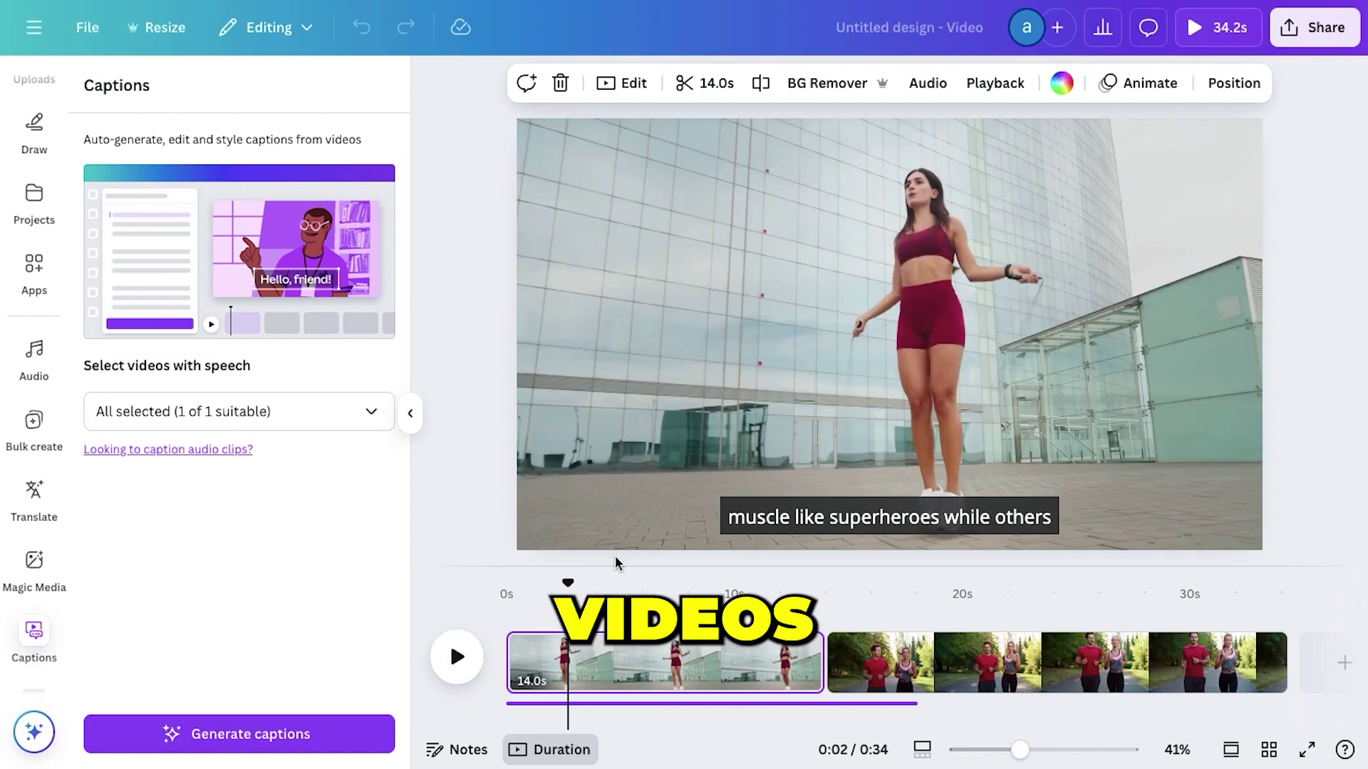
left_click_drag(568, 583, 803, 594)
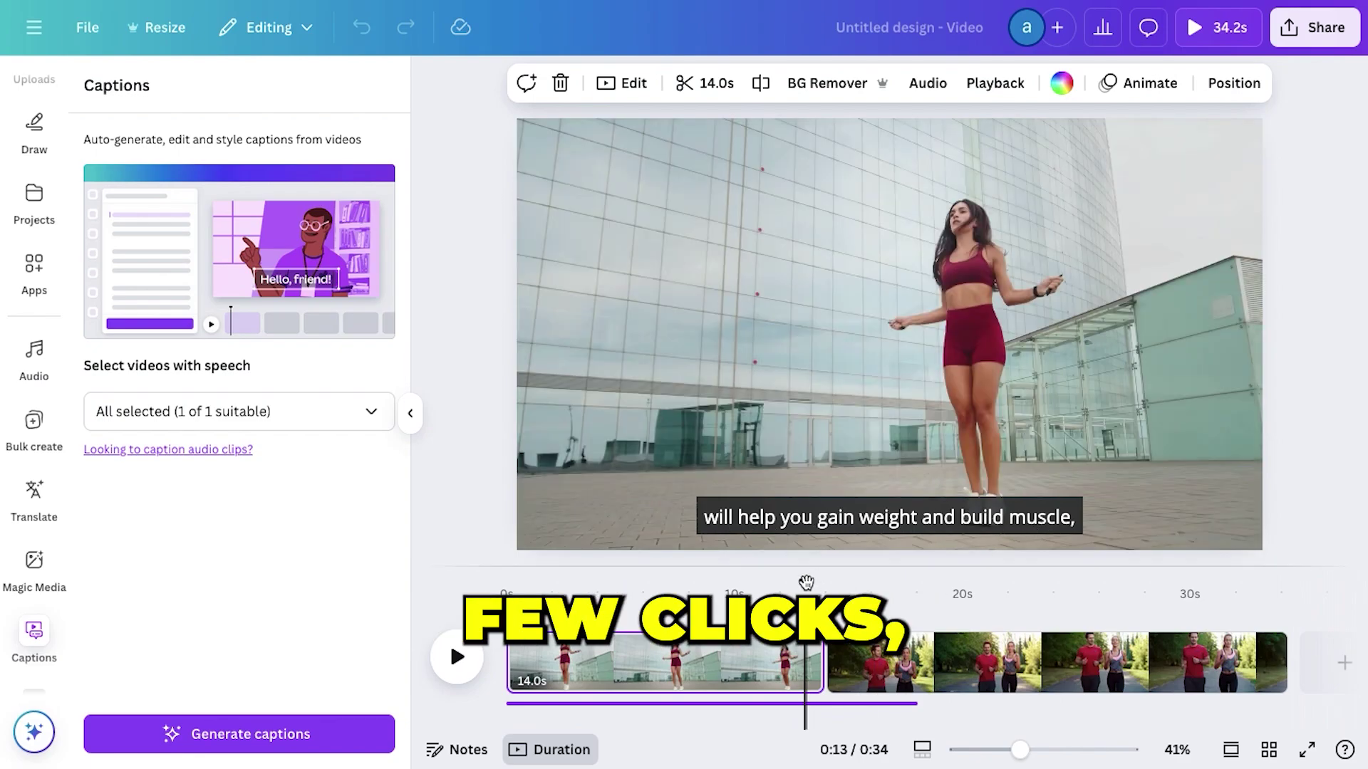
left_click_drag(806, 582, 887, 583)
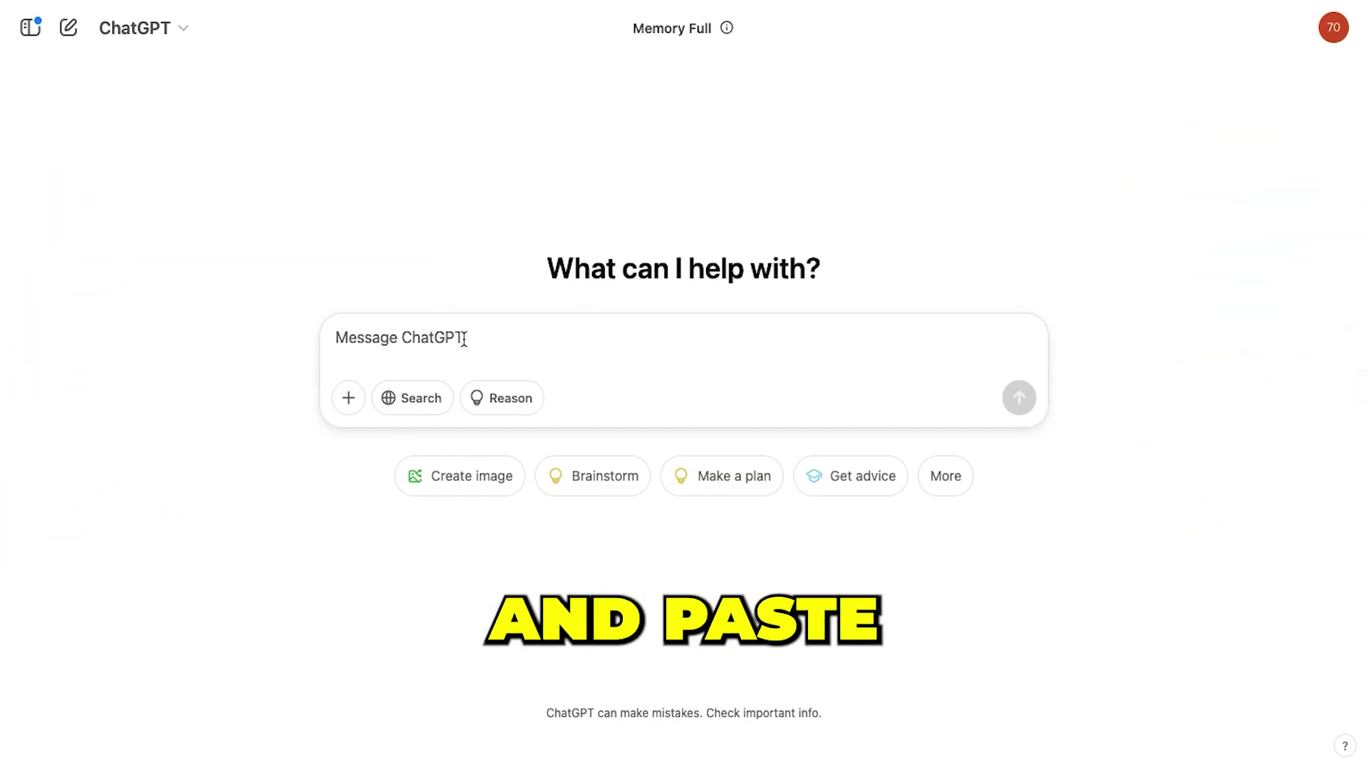
- Send the 2-minute storytelling script prompt titled 'Benefits of Walking for 45 Minutes a Day'
type("Create a compelling YouTube script for a video in the \"Health\" titled '[Benefits of Walking for 45 Minutes a Day.]' using a storytelling format. Ensure the script is informative, engaging, and professional. Introduce the video effectively, outline key points, use credible sources, maintain a conversational yet authoritative tone, and include creative storytelling elements where appropriate. Include clear transitions and a strong call to action. Provide a well-structured script with suggested timestamps and consider [2 minutes]. Thank you!")
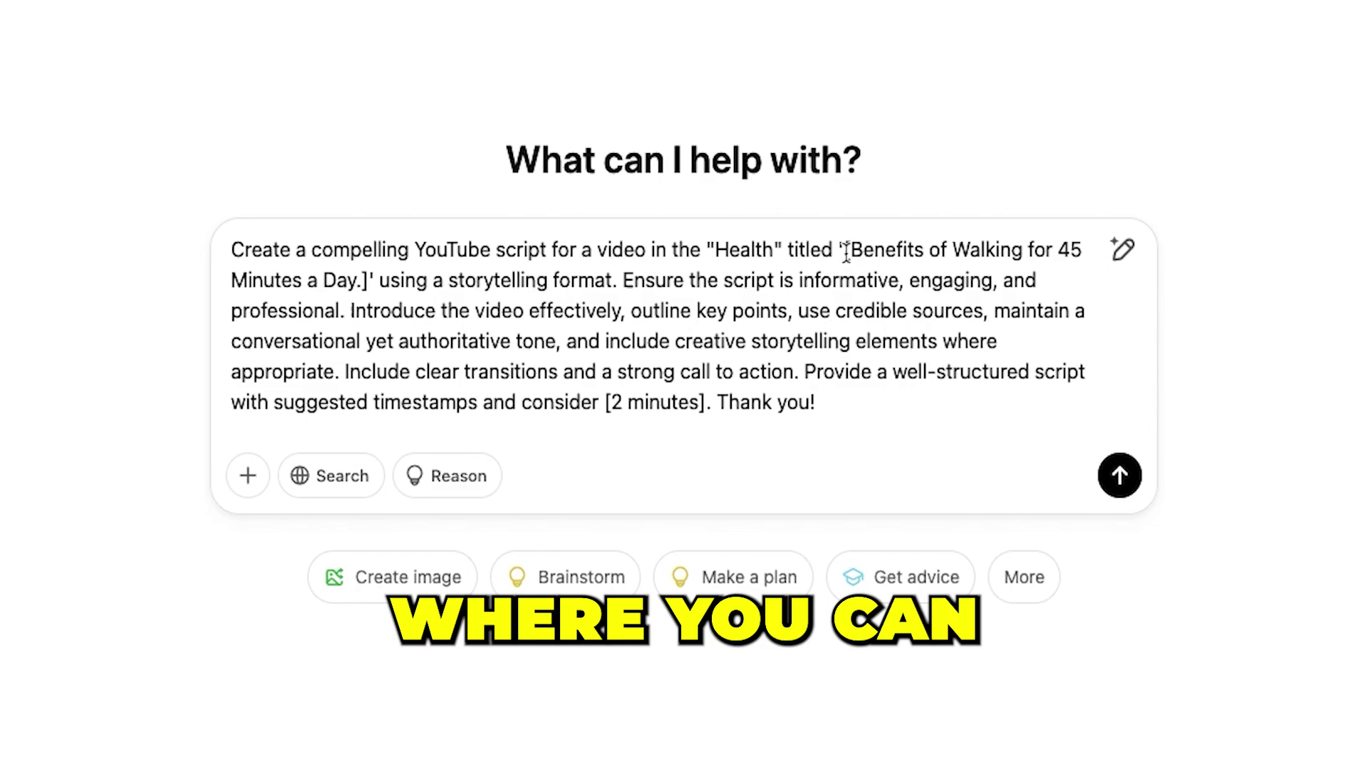
left_click_drag(849, 249, 363, 282)
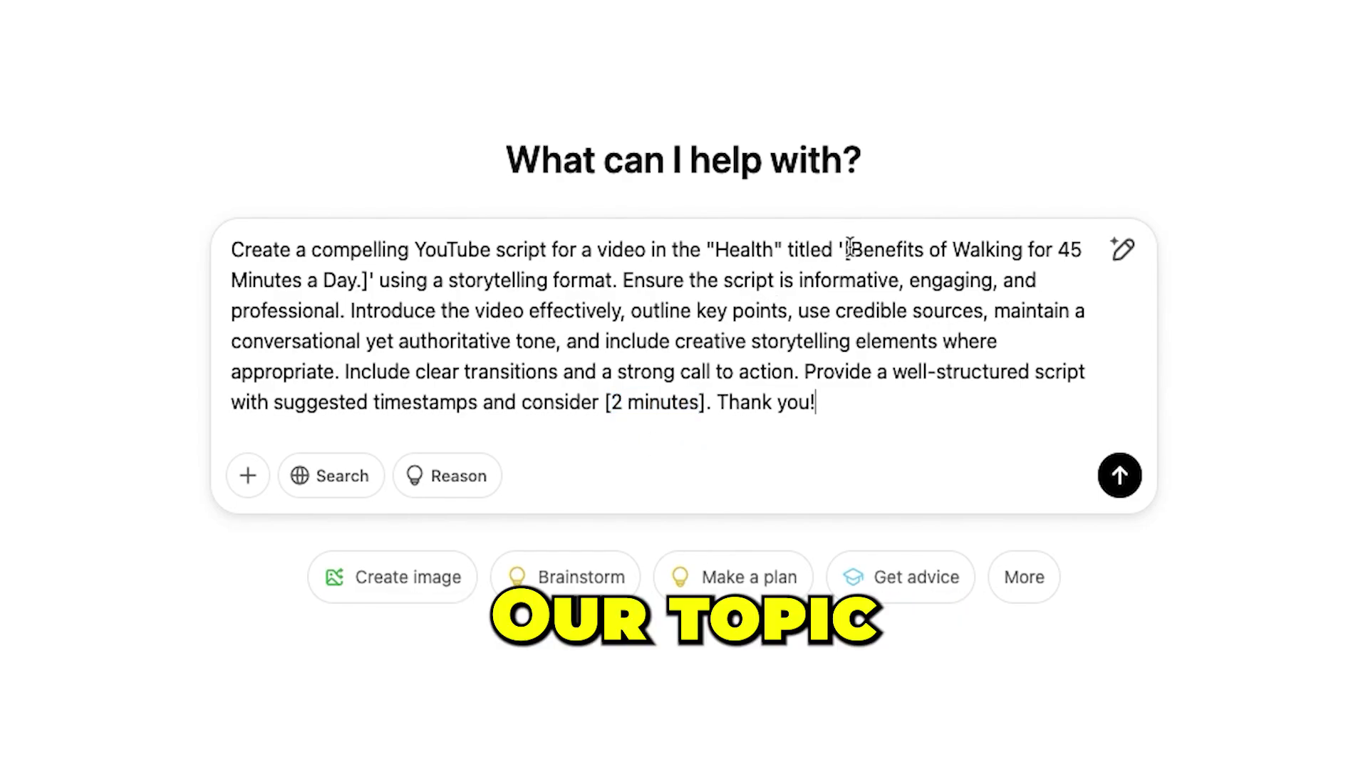
left_click_drag(849, 246, 361, 279)
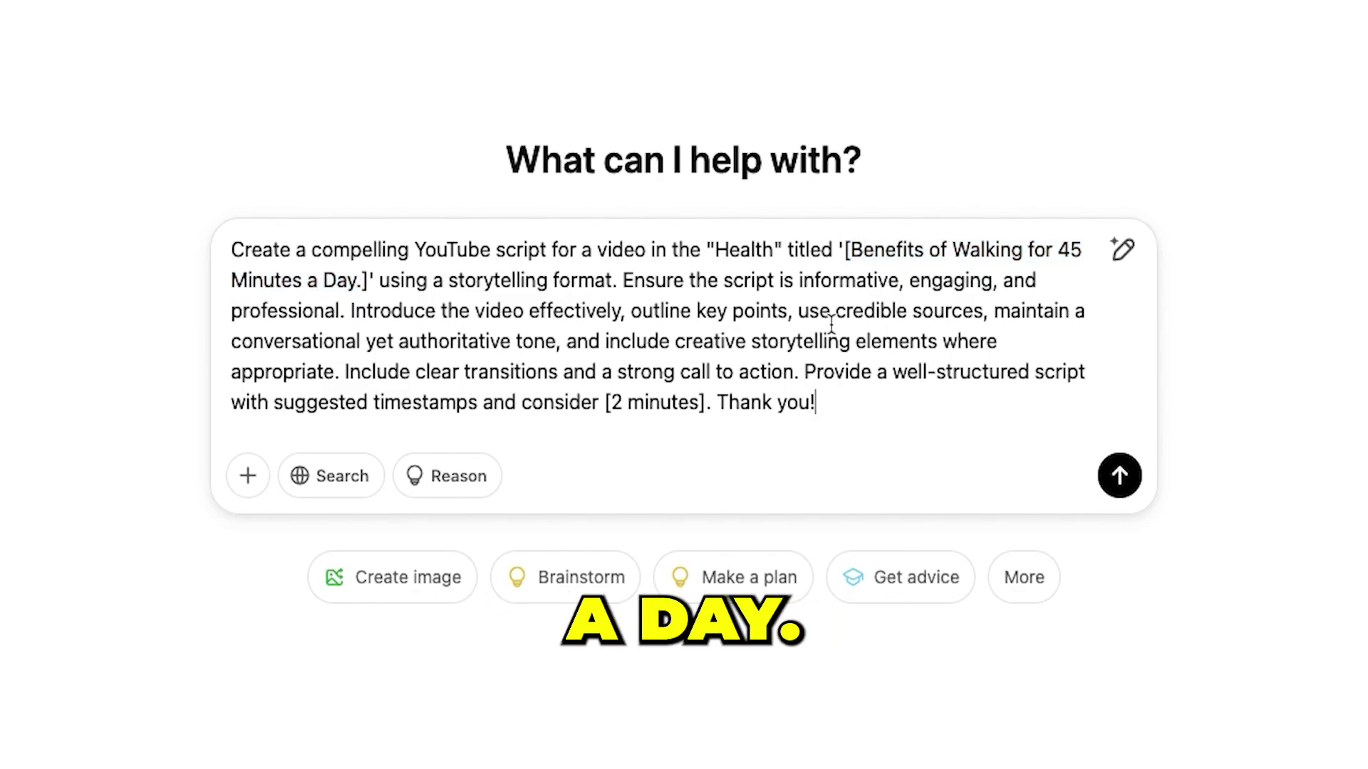
left_click(1121, 477)
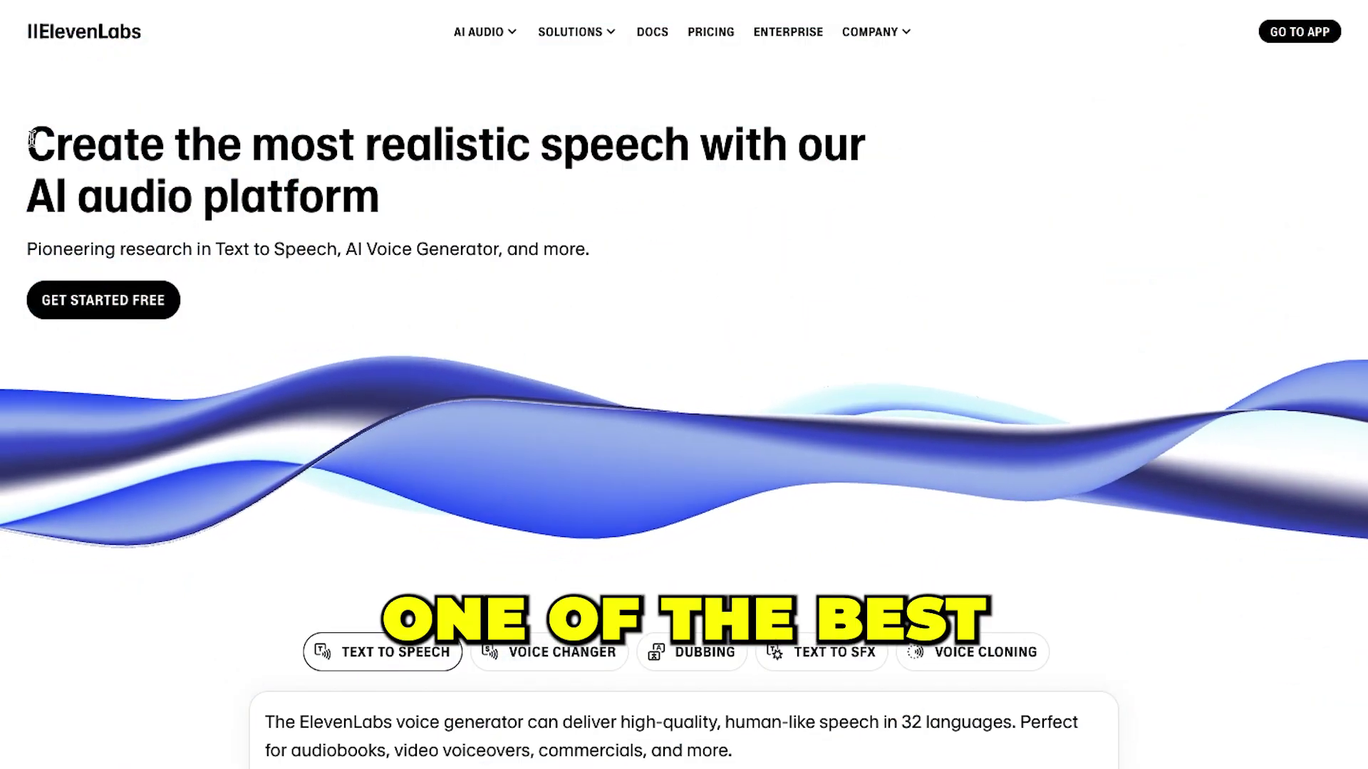
- Paste the script's opening paragraph into Text to Speech and generate it with the Ned voice
left_click_drag(27, 142, 414, 211)
left_click(414, 212)
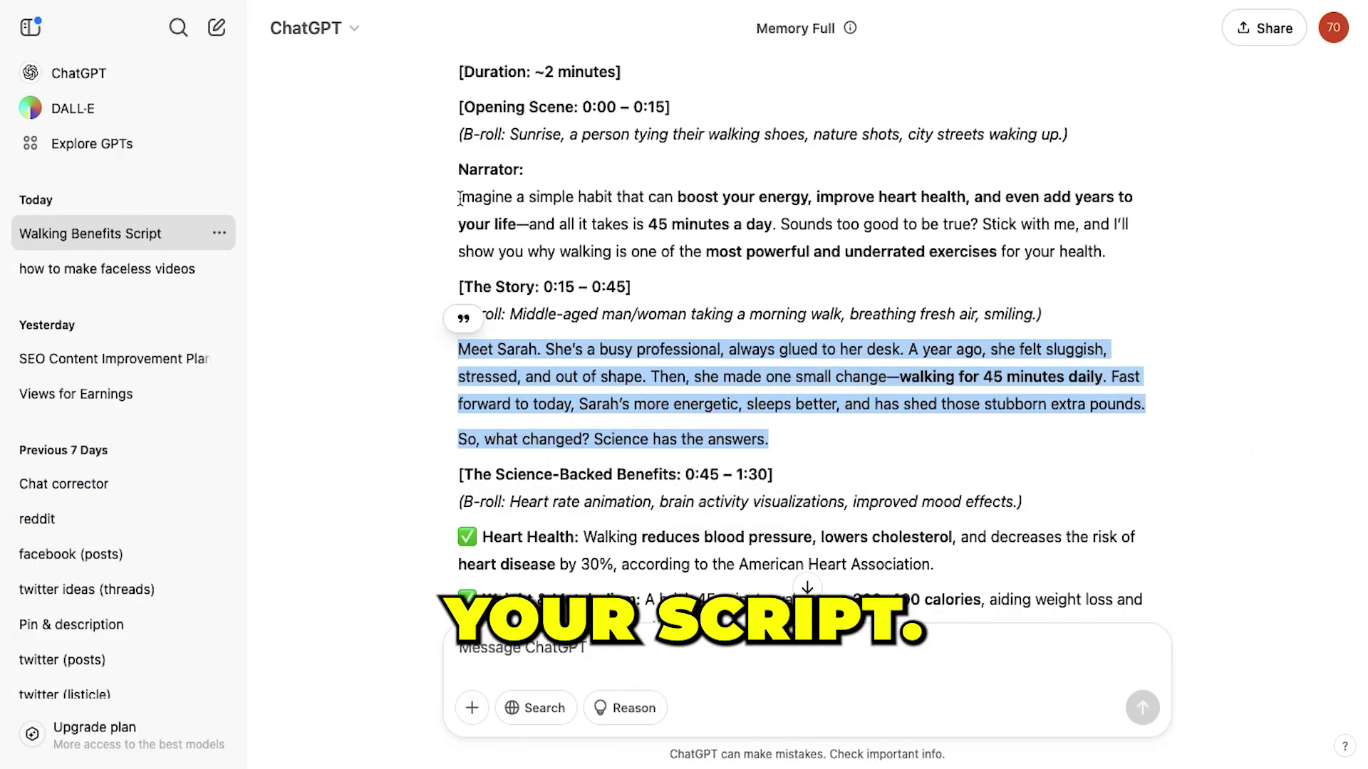
mouse_move(458, 196)
left_mouse_down()
mouse_move(1006, 285)
mouse_move(1118, 246)
left_mouse_up()
key("ctrl+c")
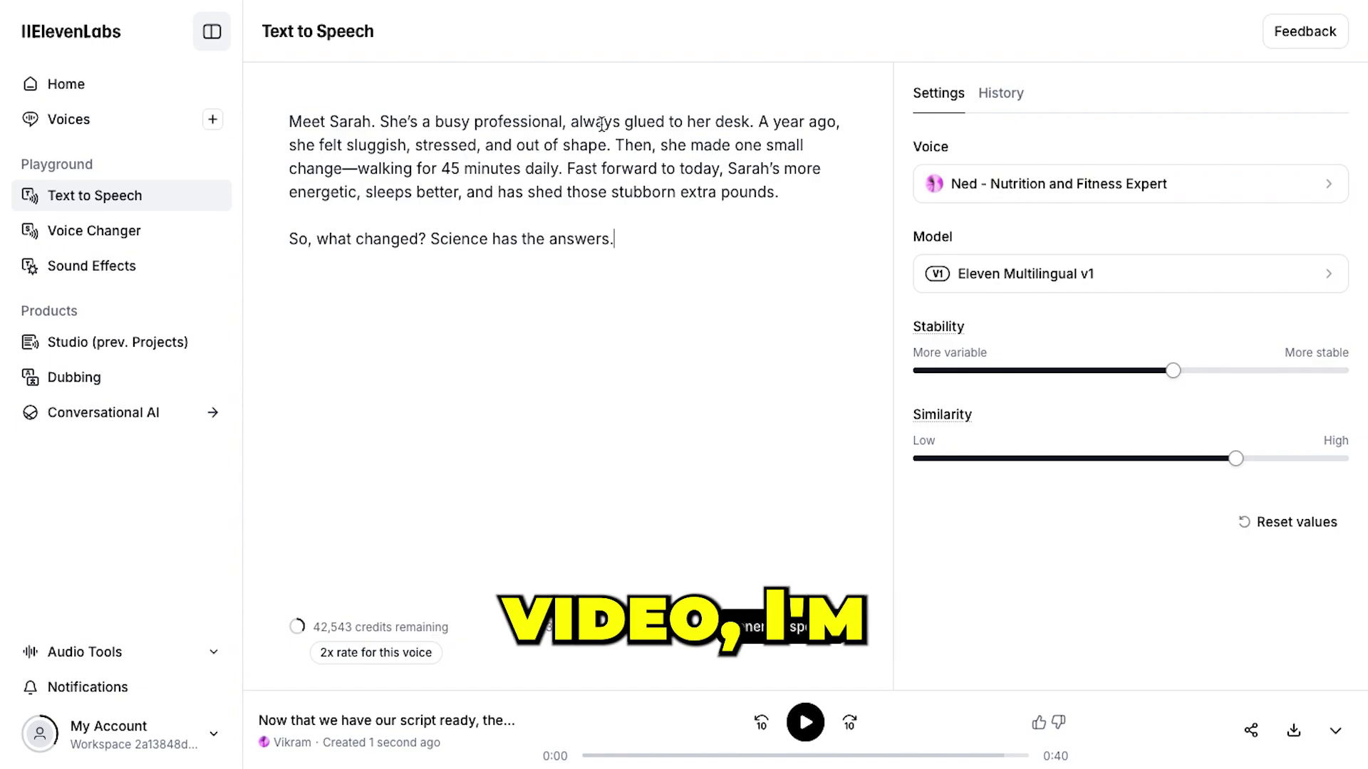
key("ctrl+a")
key("ctrl+v")
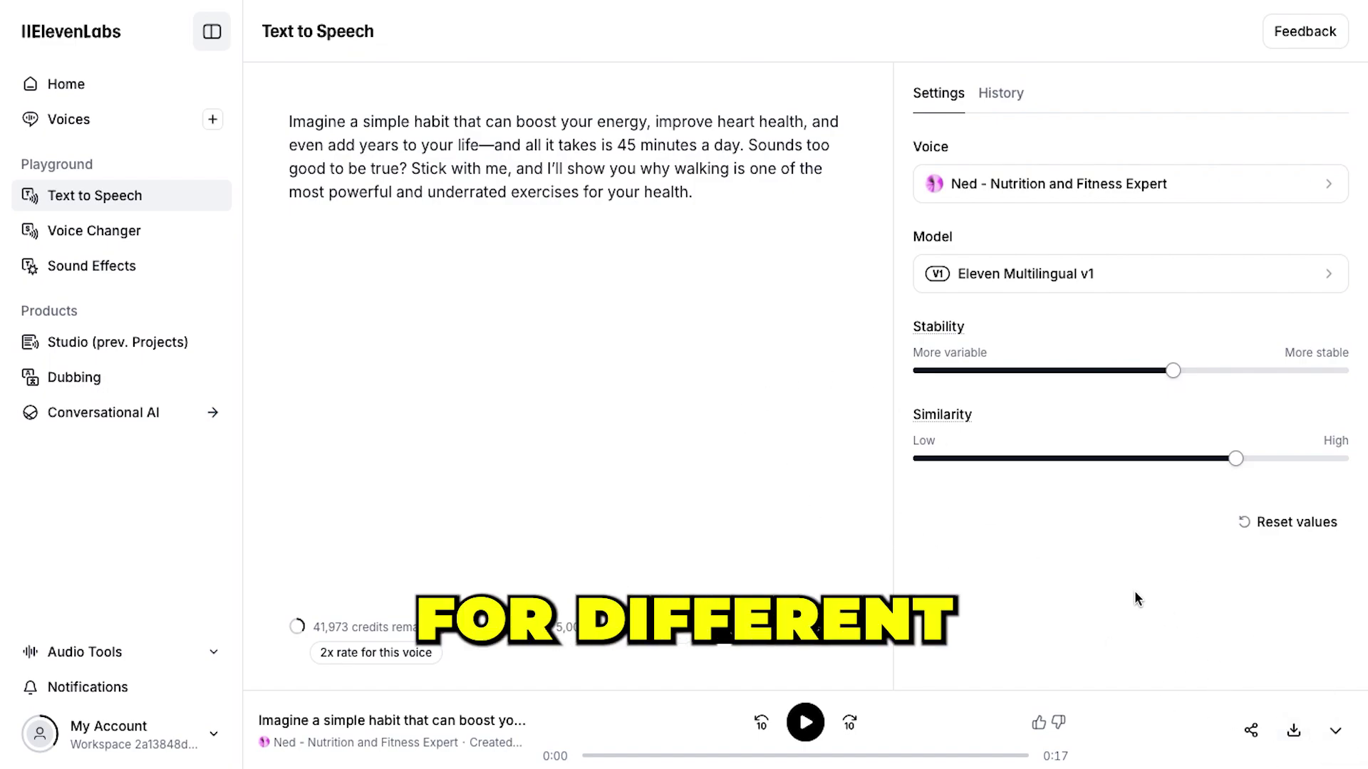
left_click(751, 500)
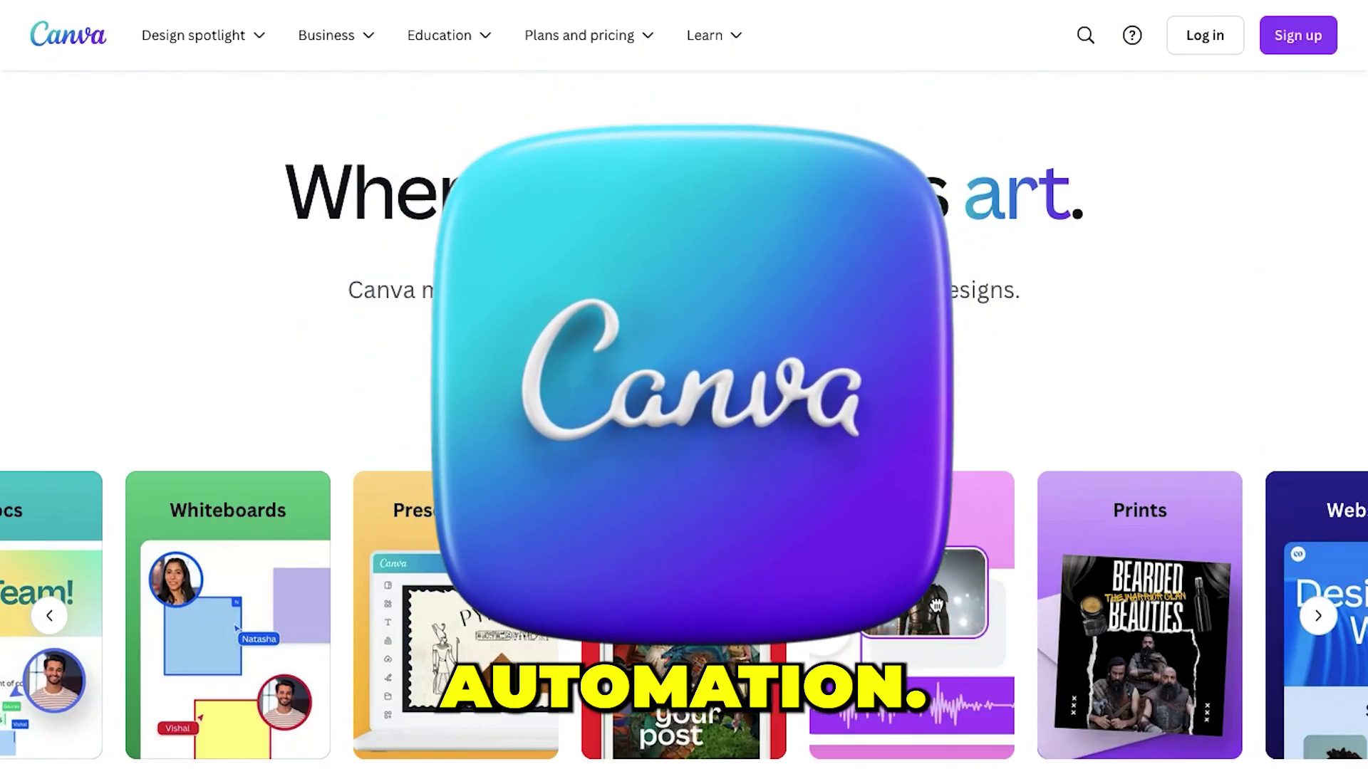
- Read Canva's automatic captions page, then create a new blank YouTube video design
scroll(684, 385, "down", 3)
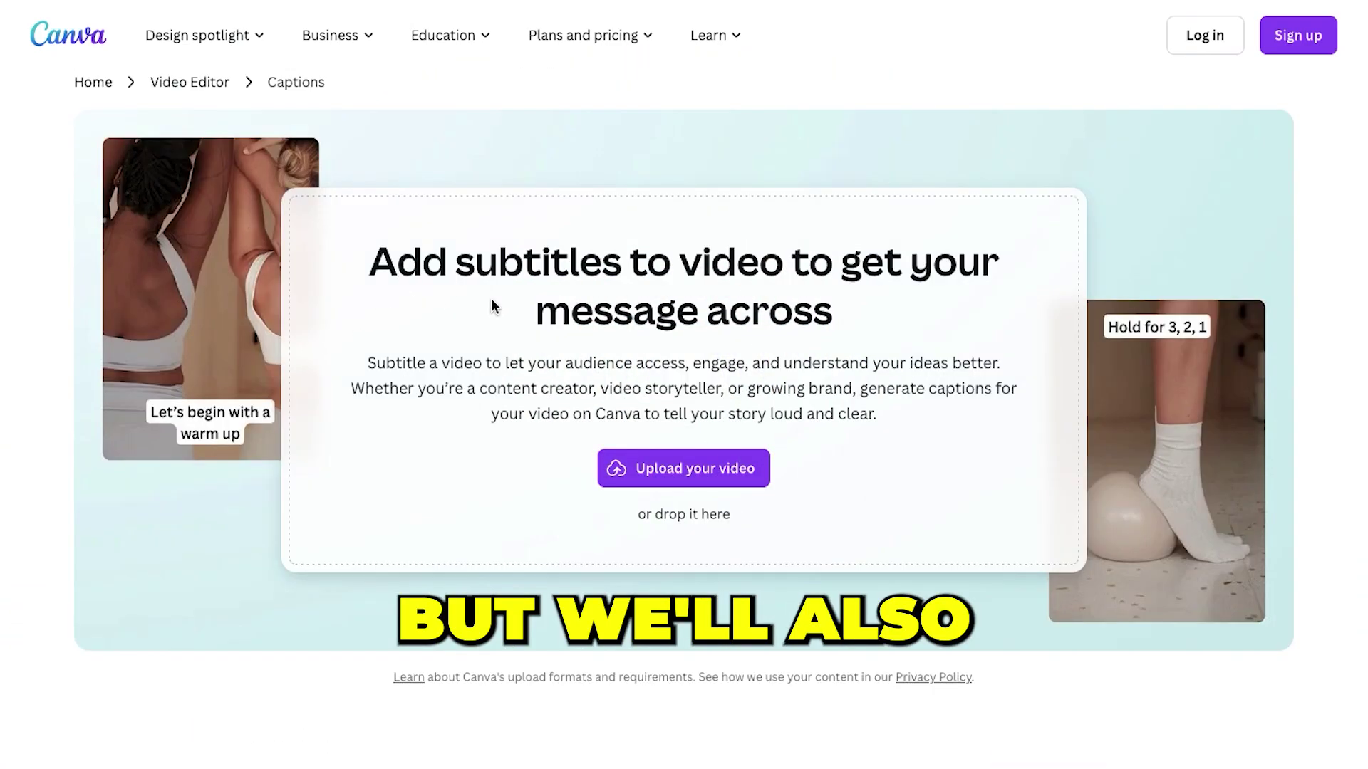
scroll(468, 431, "down", 10)
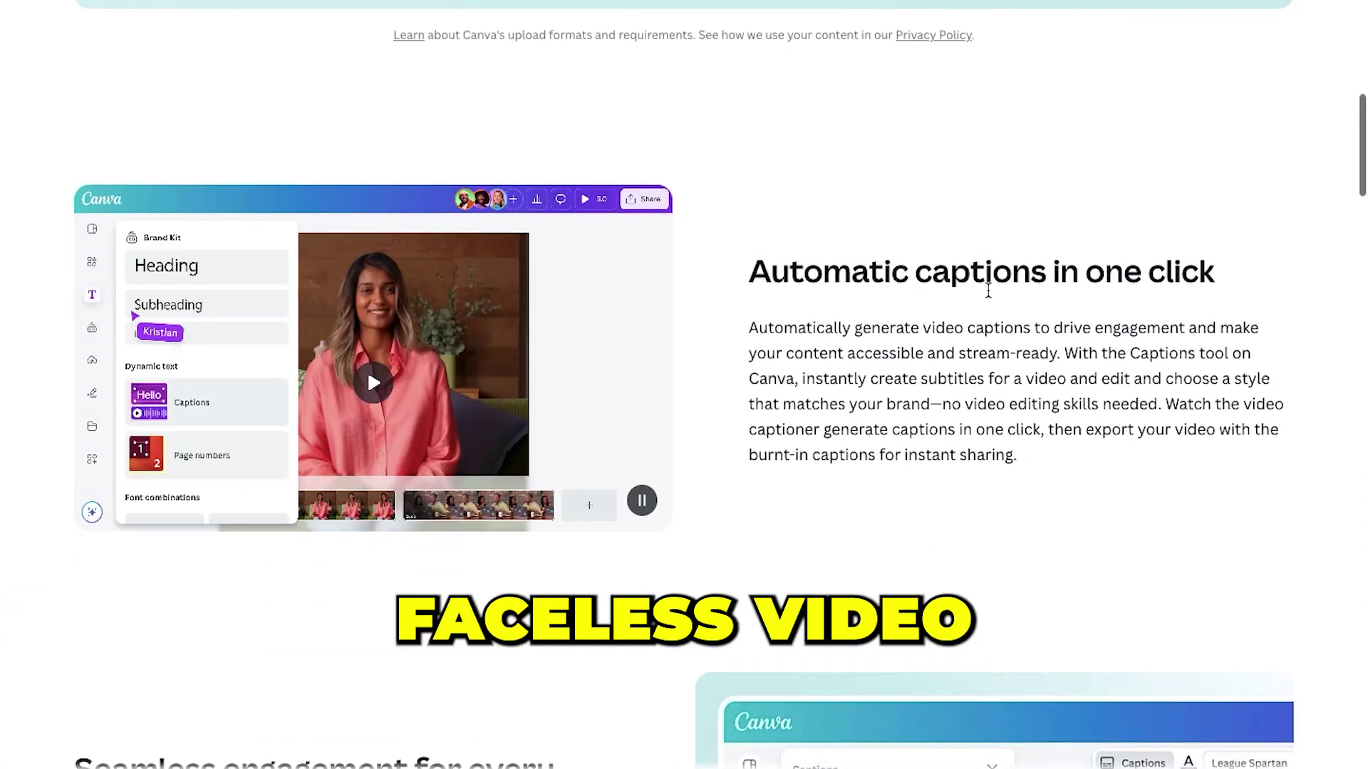
left_click_drag(799, 275, 1268, 448)
left_click(1268, 448)
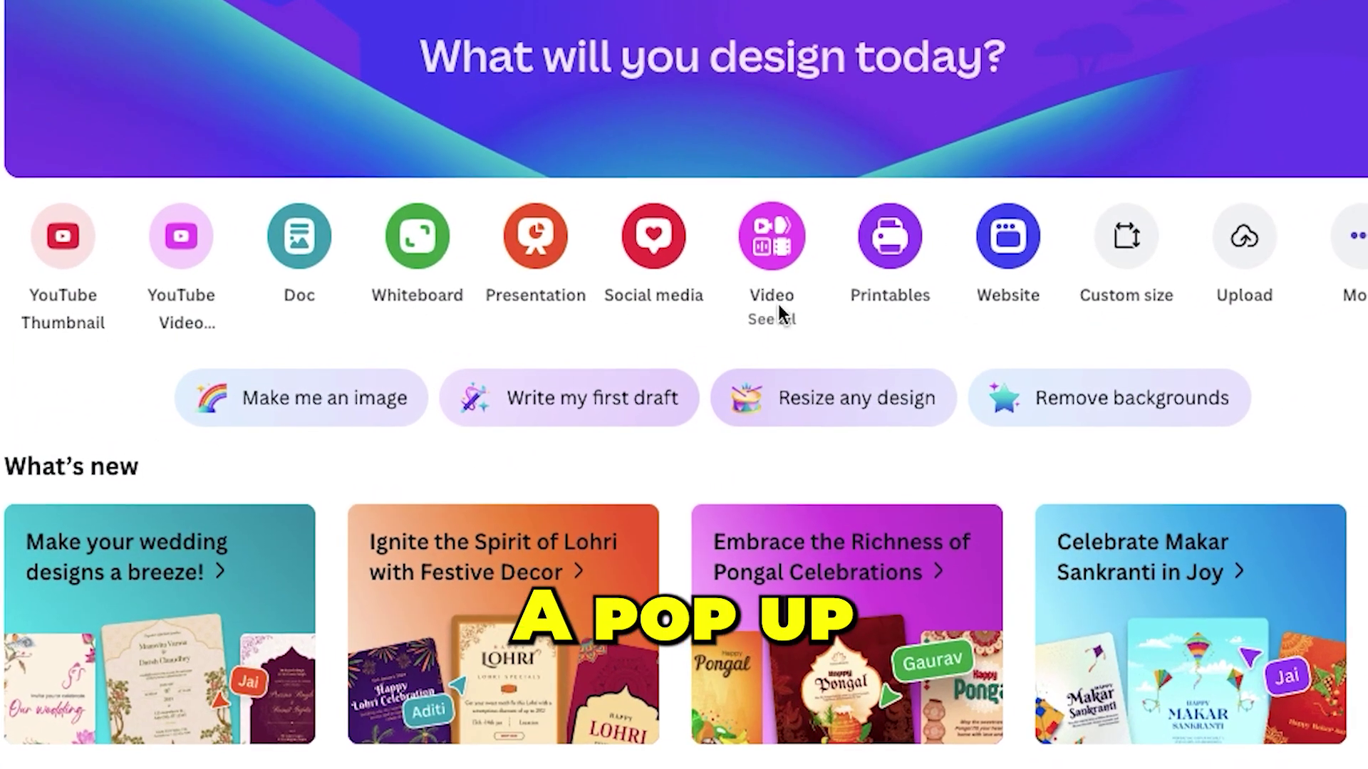
left_click(777, 313)
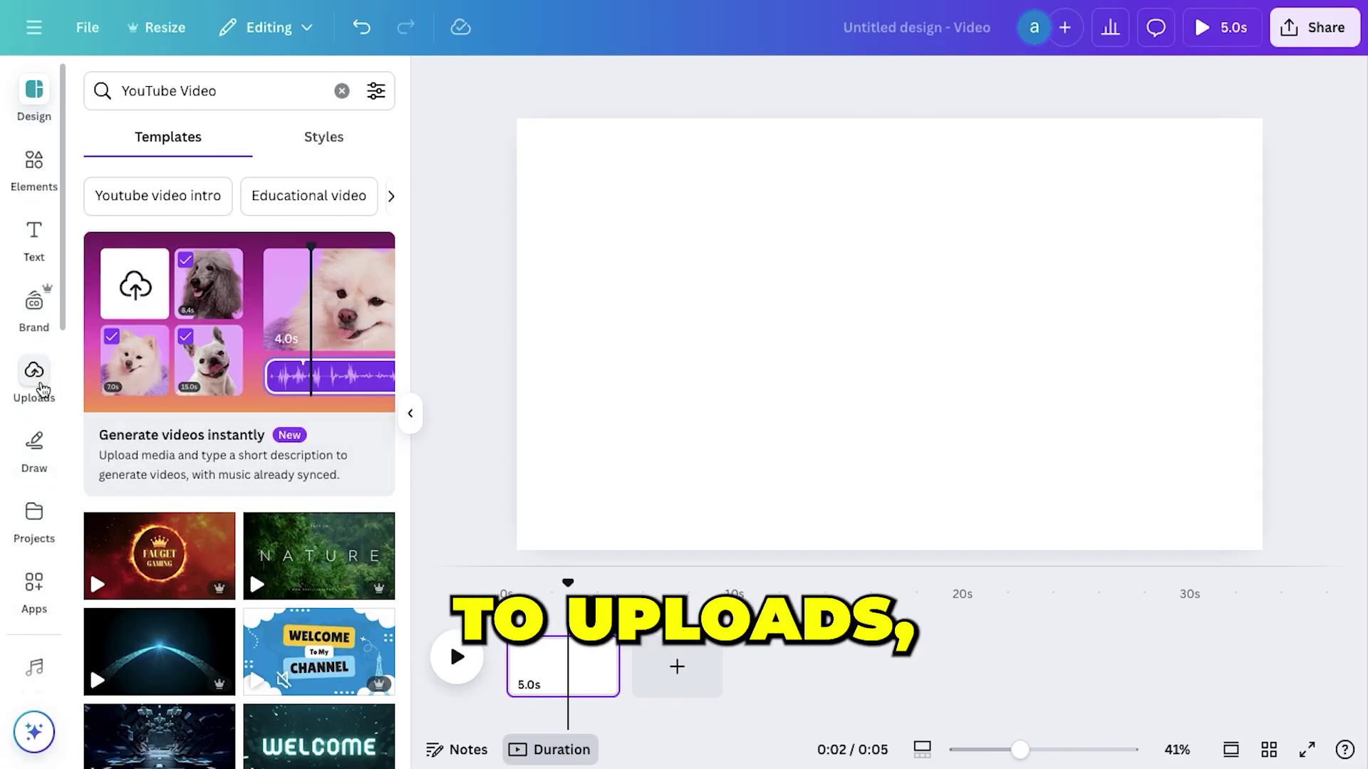
- Upload walking benefits intro.mp3 and voice2.mp3 from the benefits folder to Audio uploads
left_click(39, 383)
left_click(335, 179)
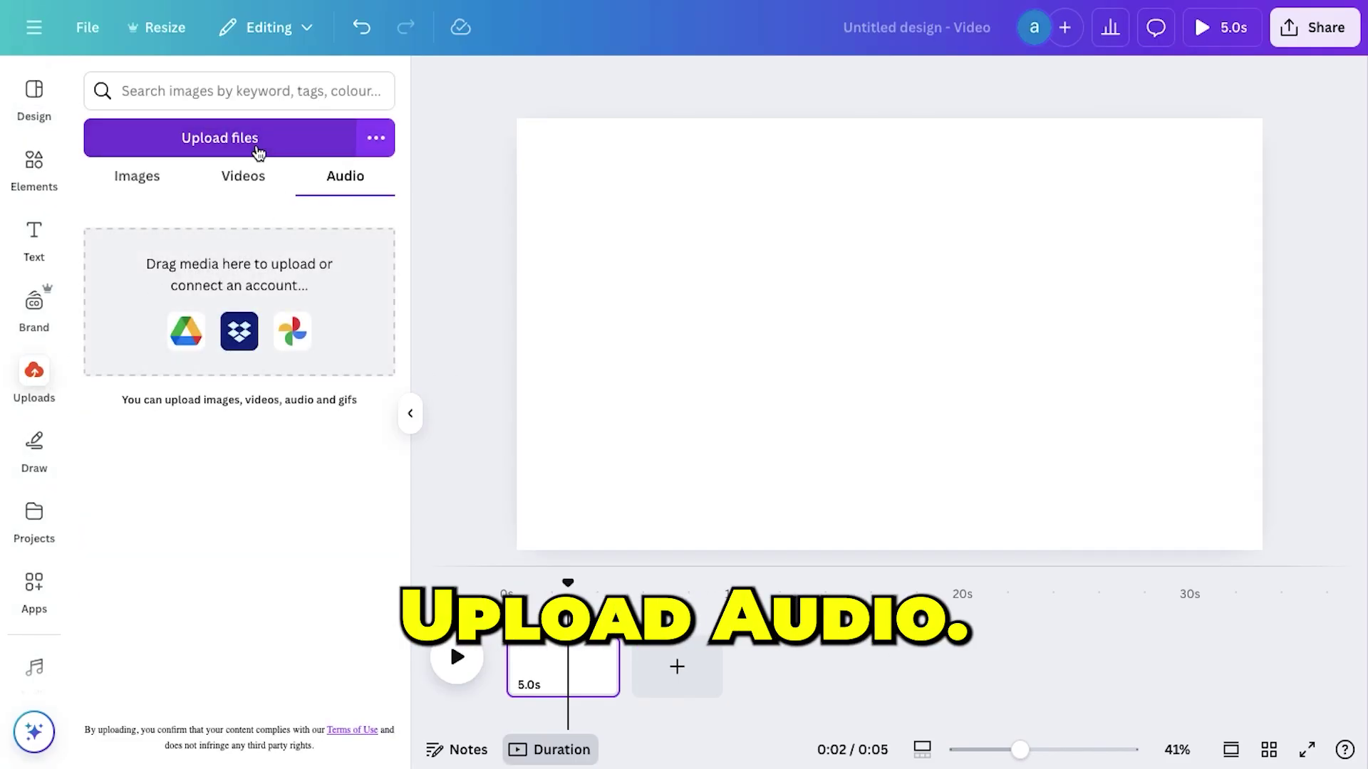
left_click(257, 151)
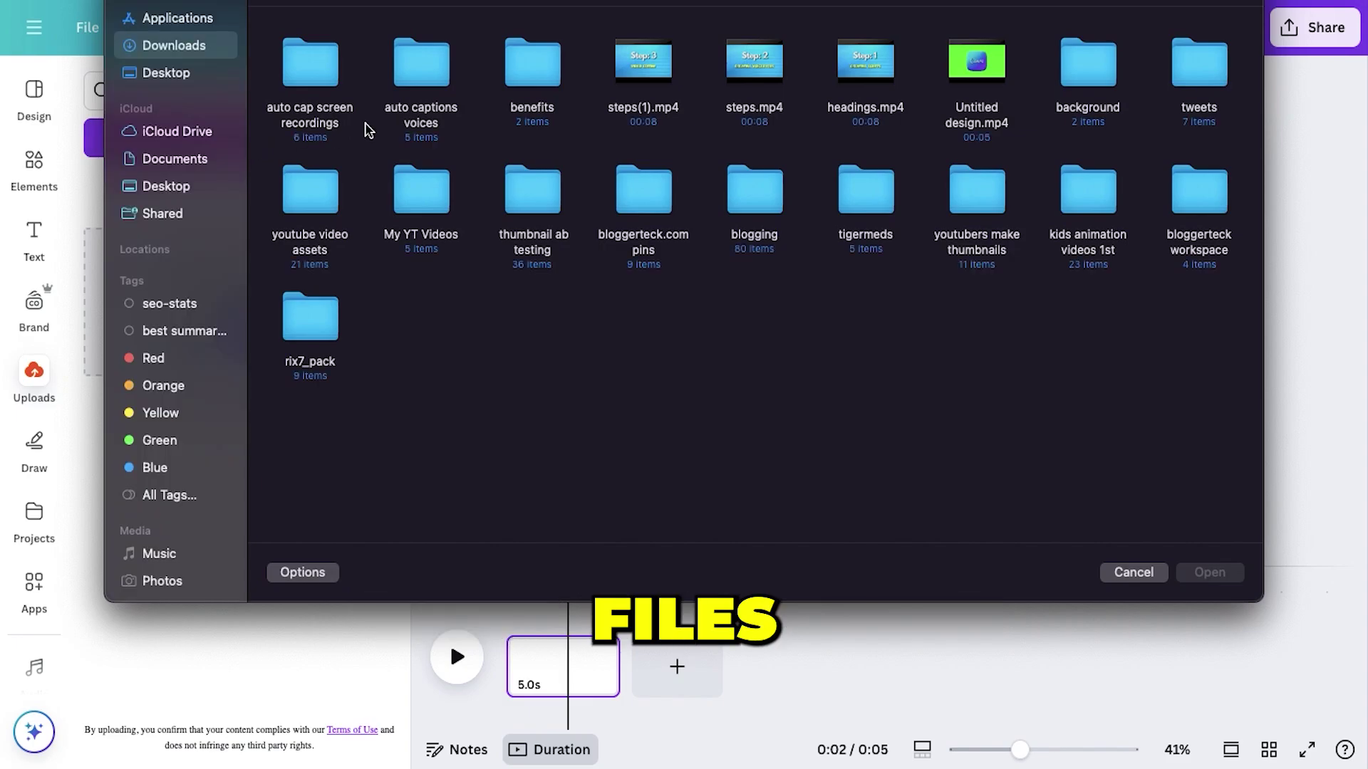
double_click(522, 83)
left_click_drag(531, 129, 271, 28)
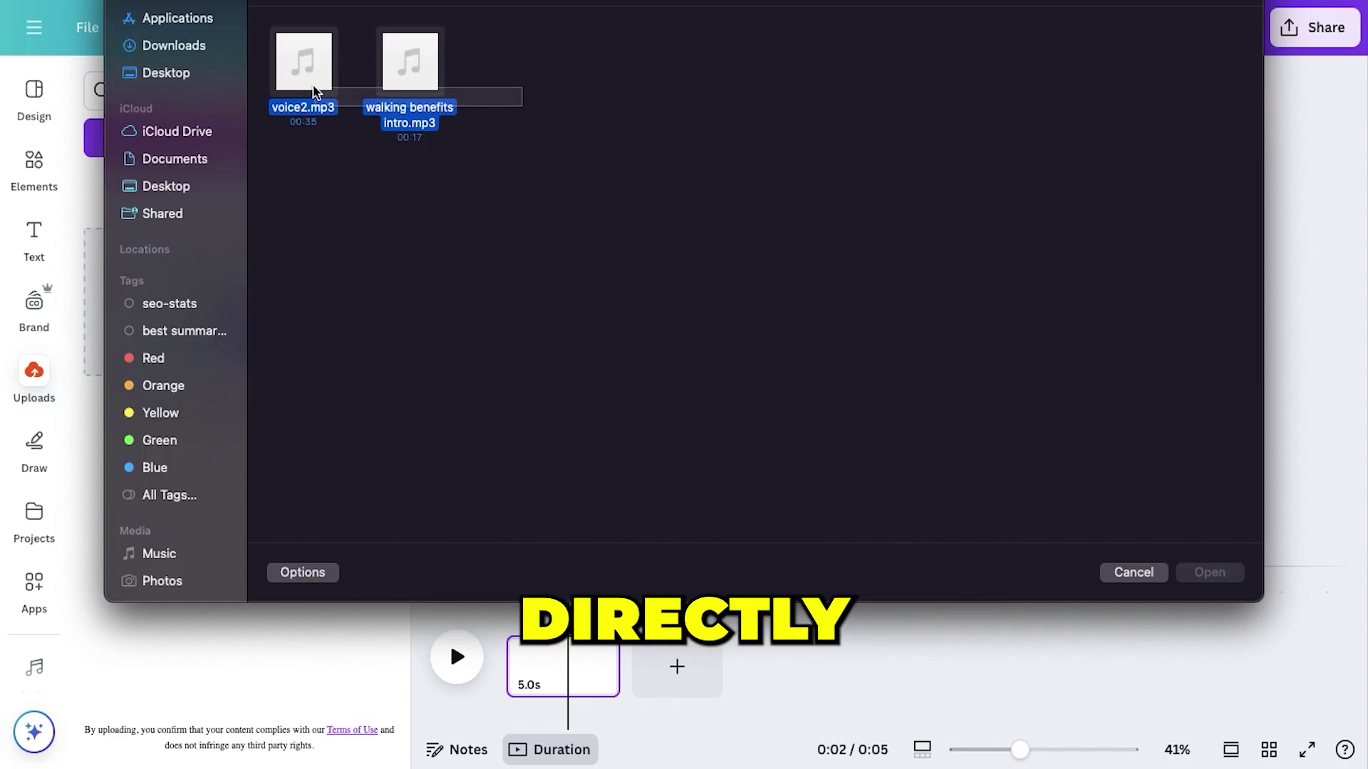
left_click(1204, 572)
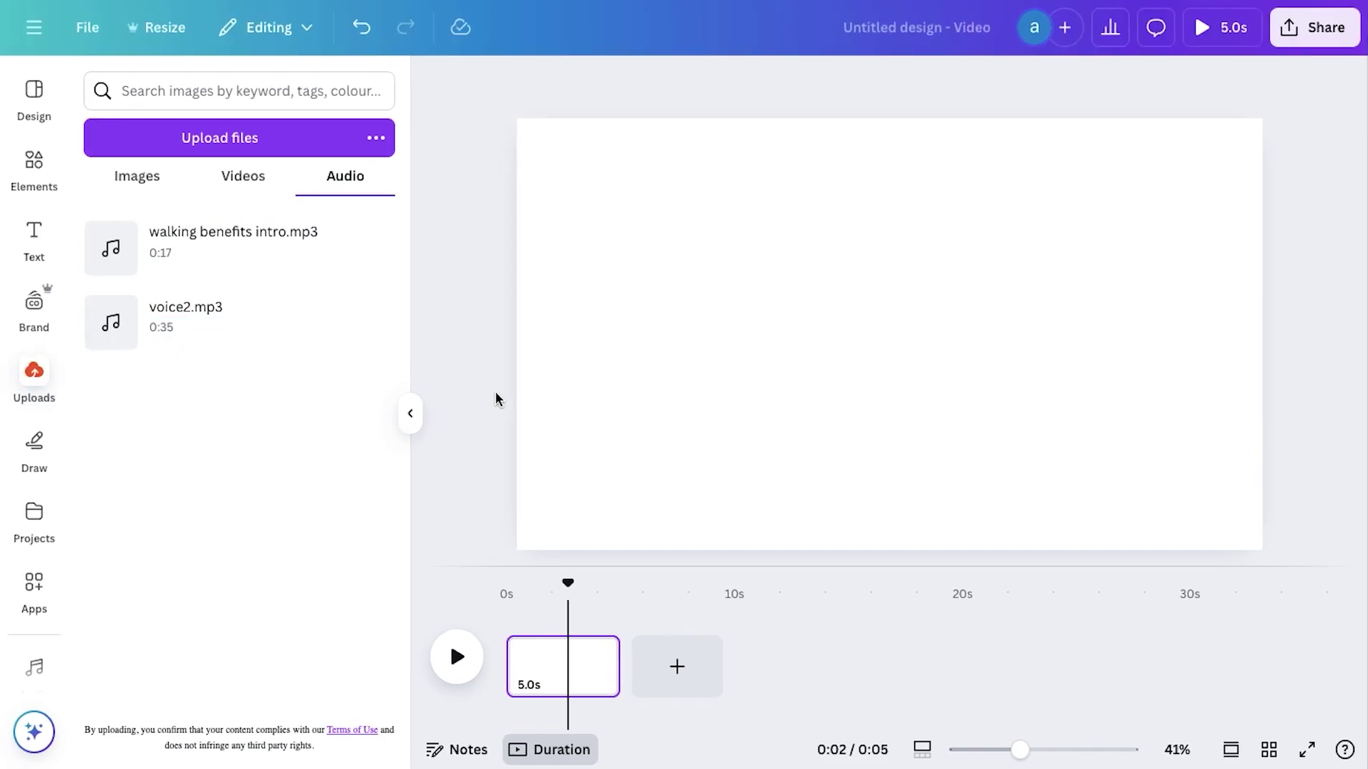
- Add ten more 5-second pages so the video totals 55 seconds
left_click(648, 662)
left_click(788, 683)
left_click(897, 680)
left_click(1035, 676)
left_click(1133, 666)
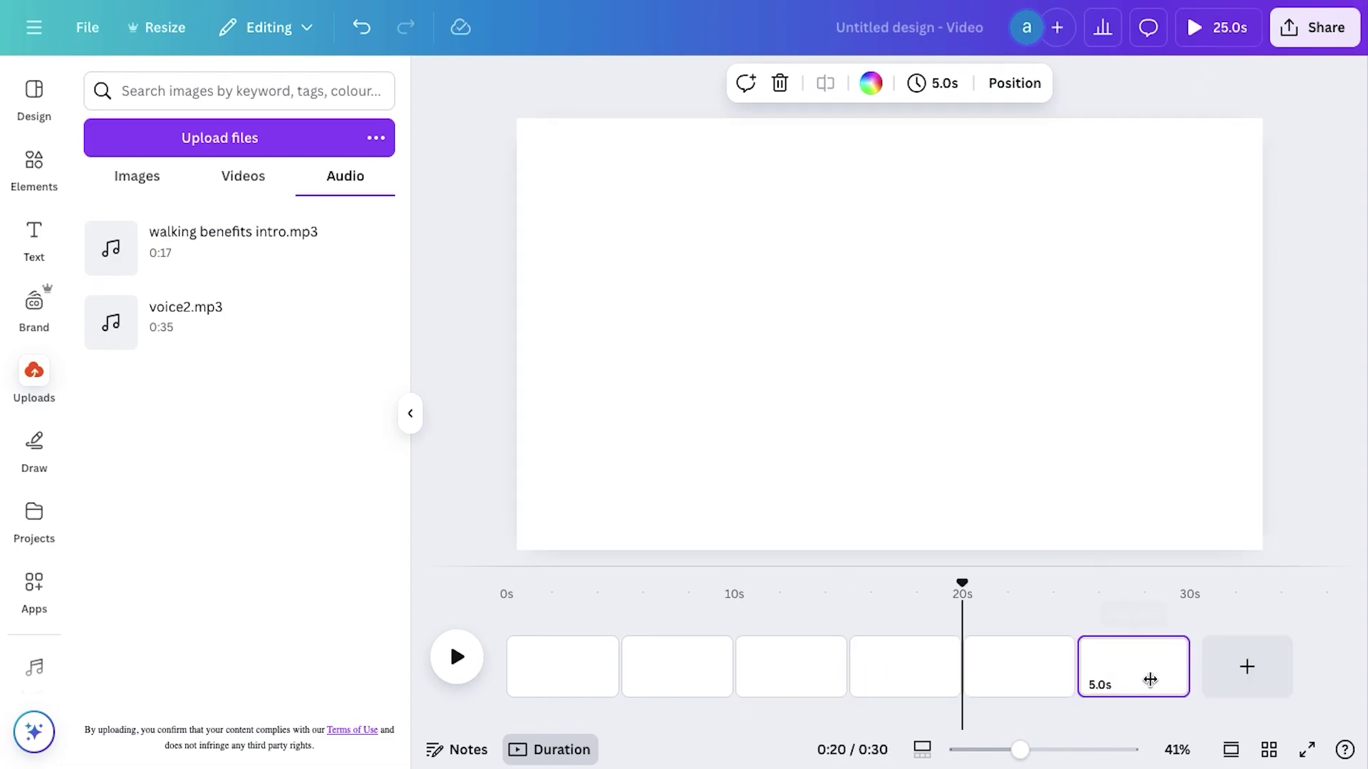
left_click(1240, 676)
left_click(1323, 690)
left_click(1323, 689)
left_click(1323, 689)
left_click(1323, 690)
- Place walking benefits intro.mp3 on the timeline and stretch it to 17.3 seconds
scroll(1083, 668, "left", 10)
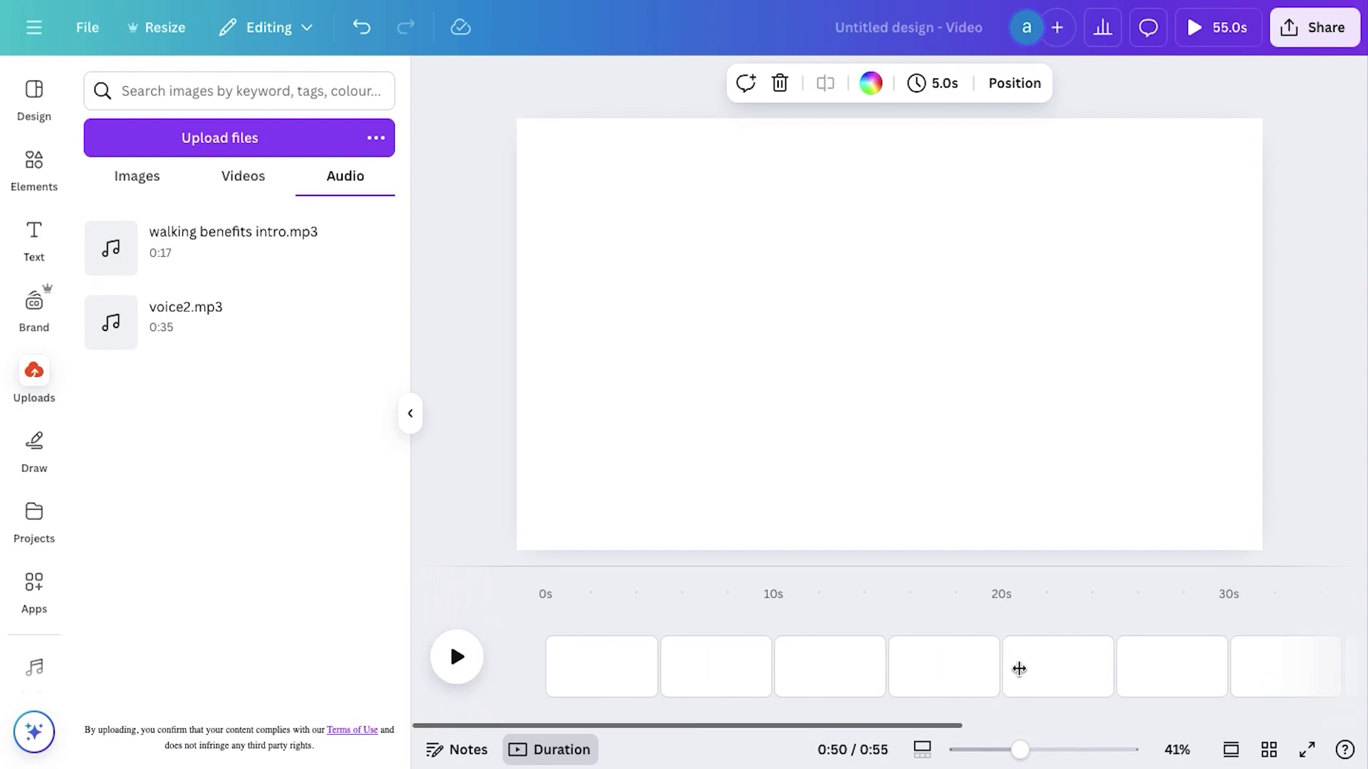
left_click_drag(165, 259, 523, 692)
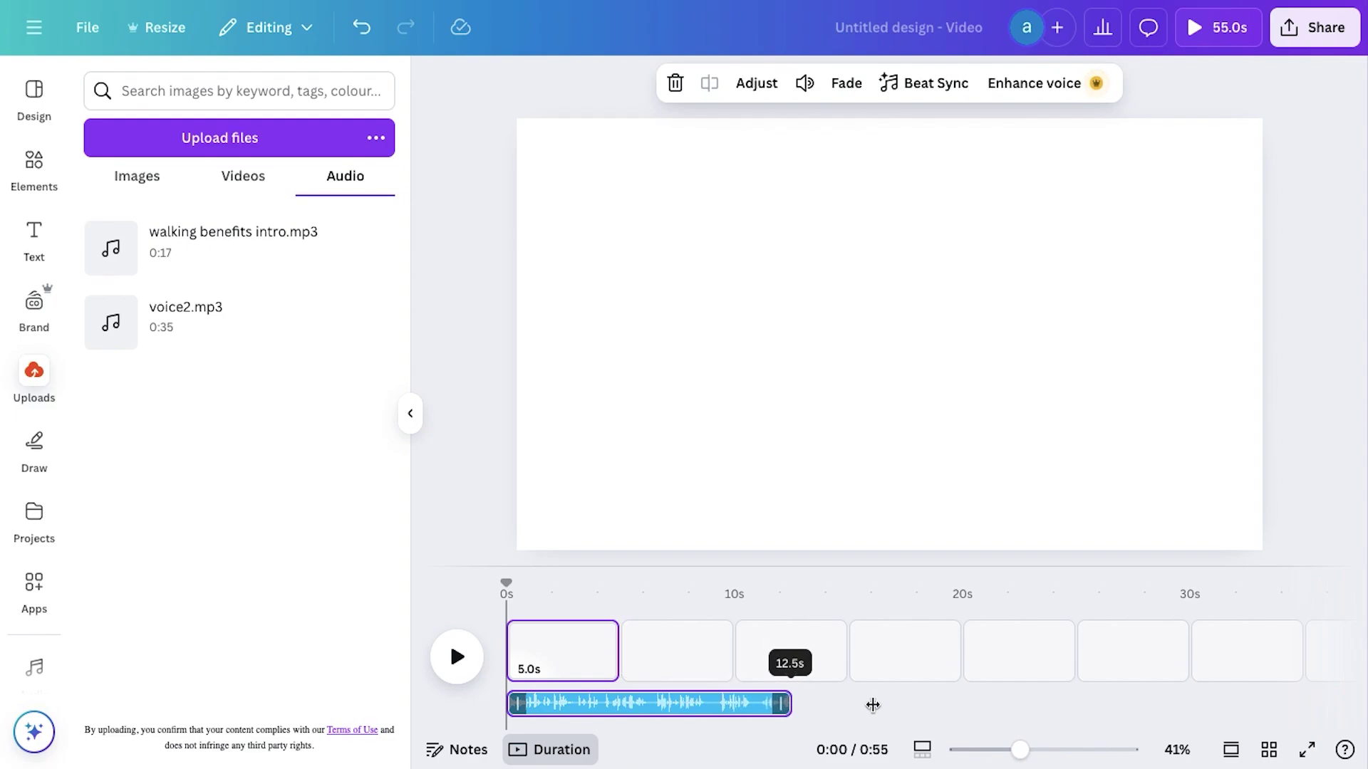
left_click_drag(1142, 707, 916, 651)
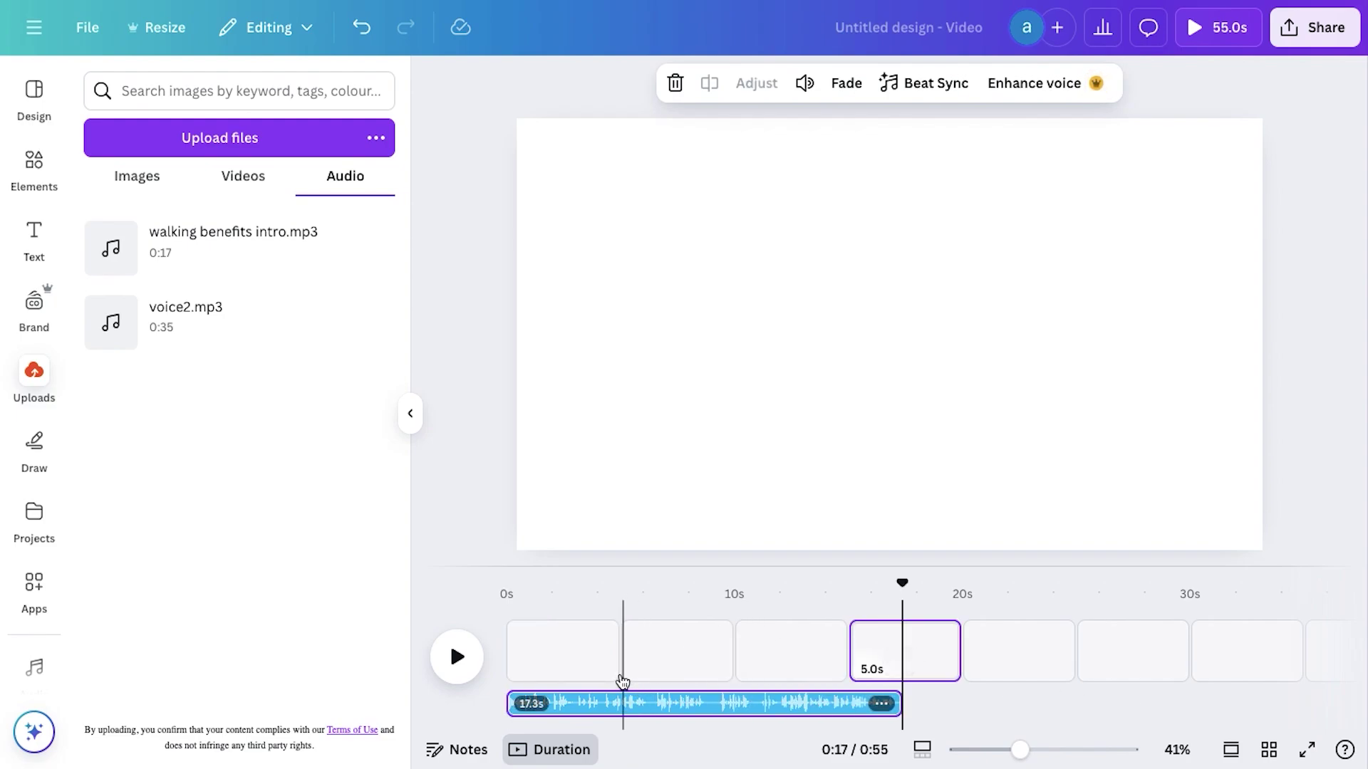
- Apply a 0.3-second Match & Move transition between all pages
left_click(620, 670)
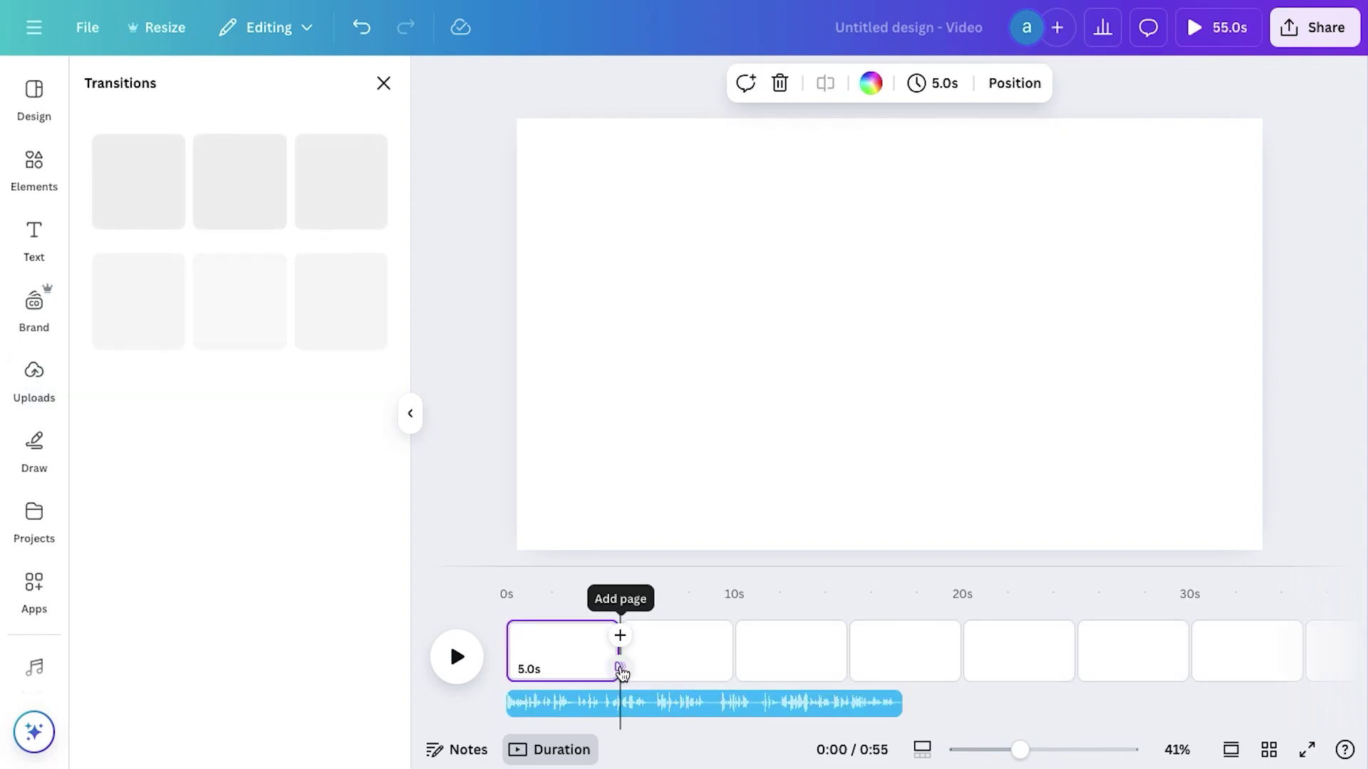
left_click(152, 479)
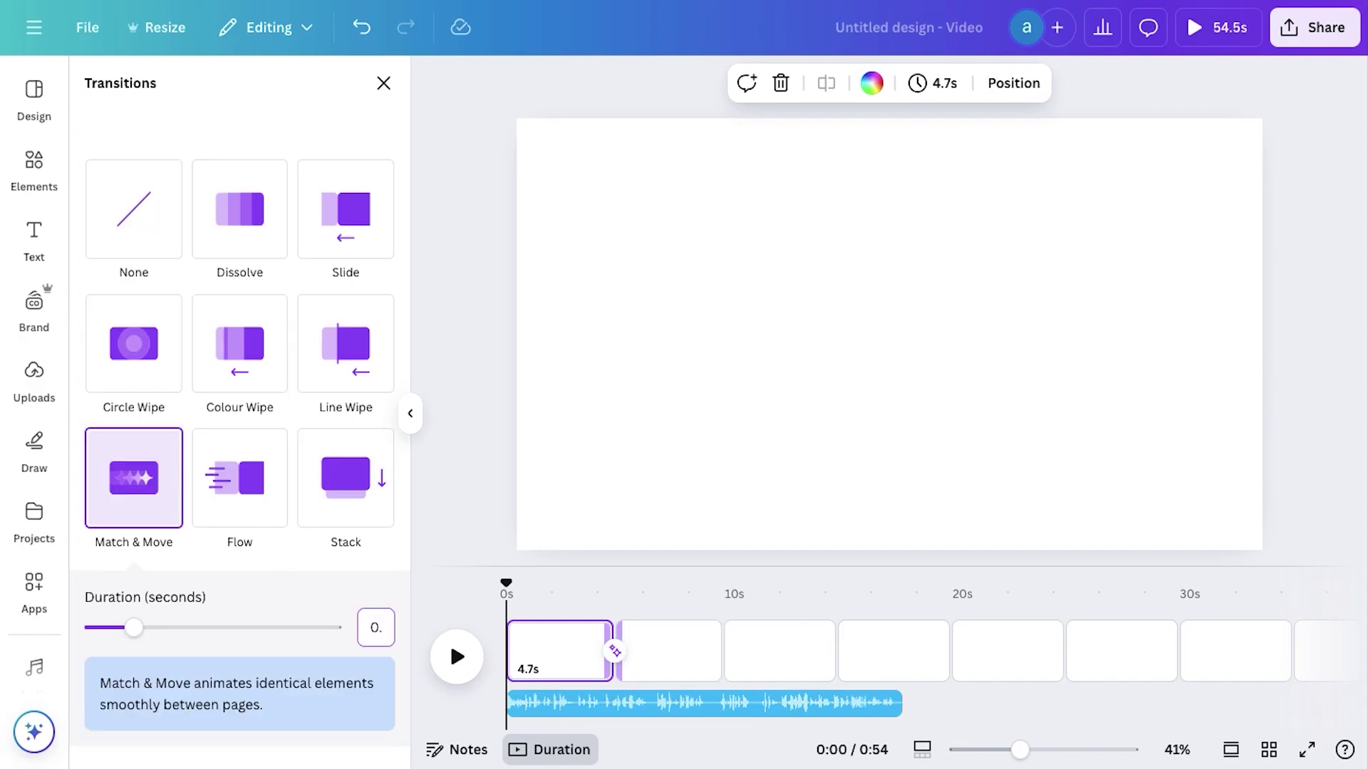
type("3")
key("Return")
scroll(271, 605, "down", 4)
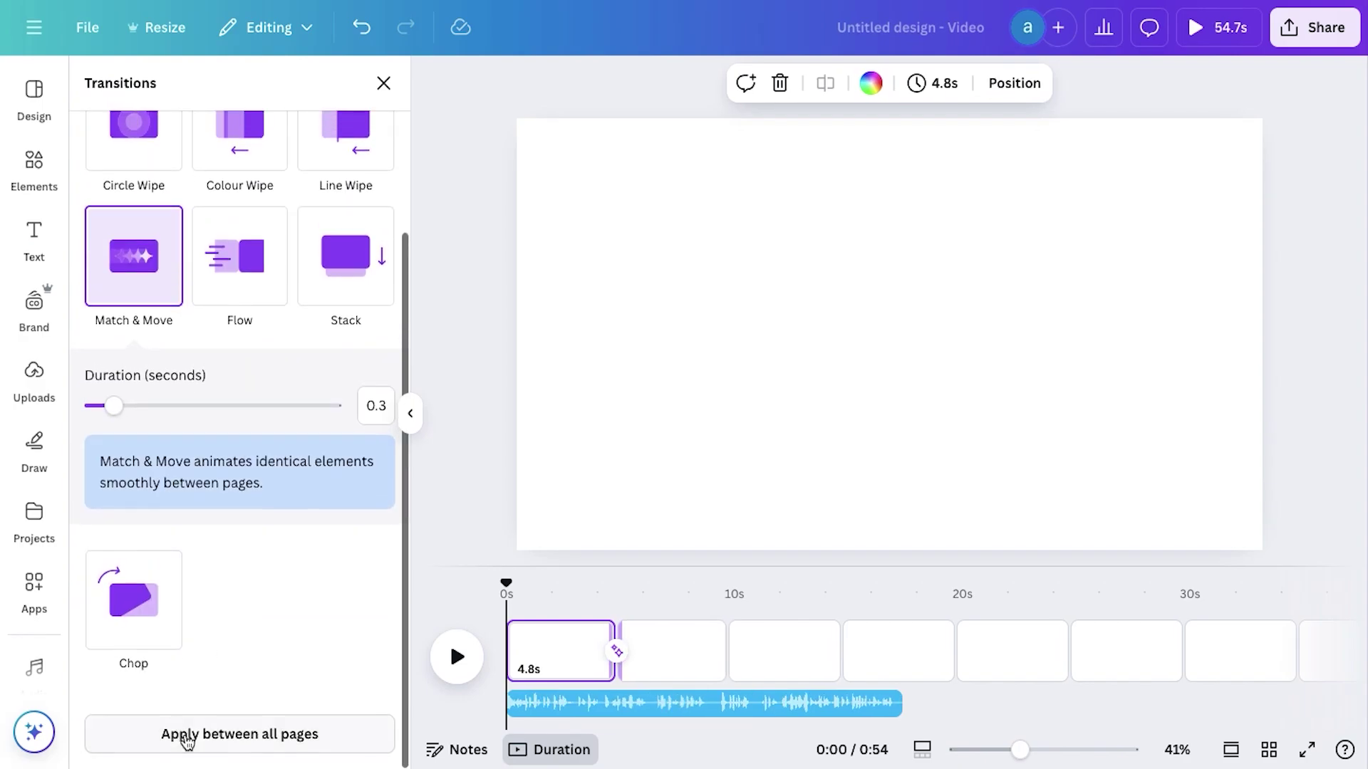
left_click(183, 737)
mouse_move(505, 623)
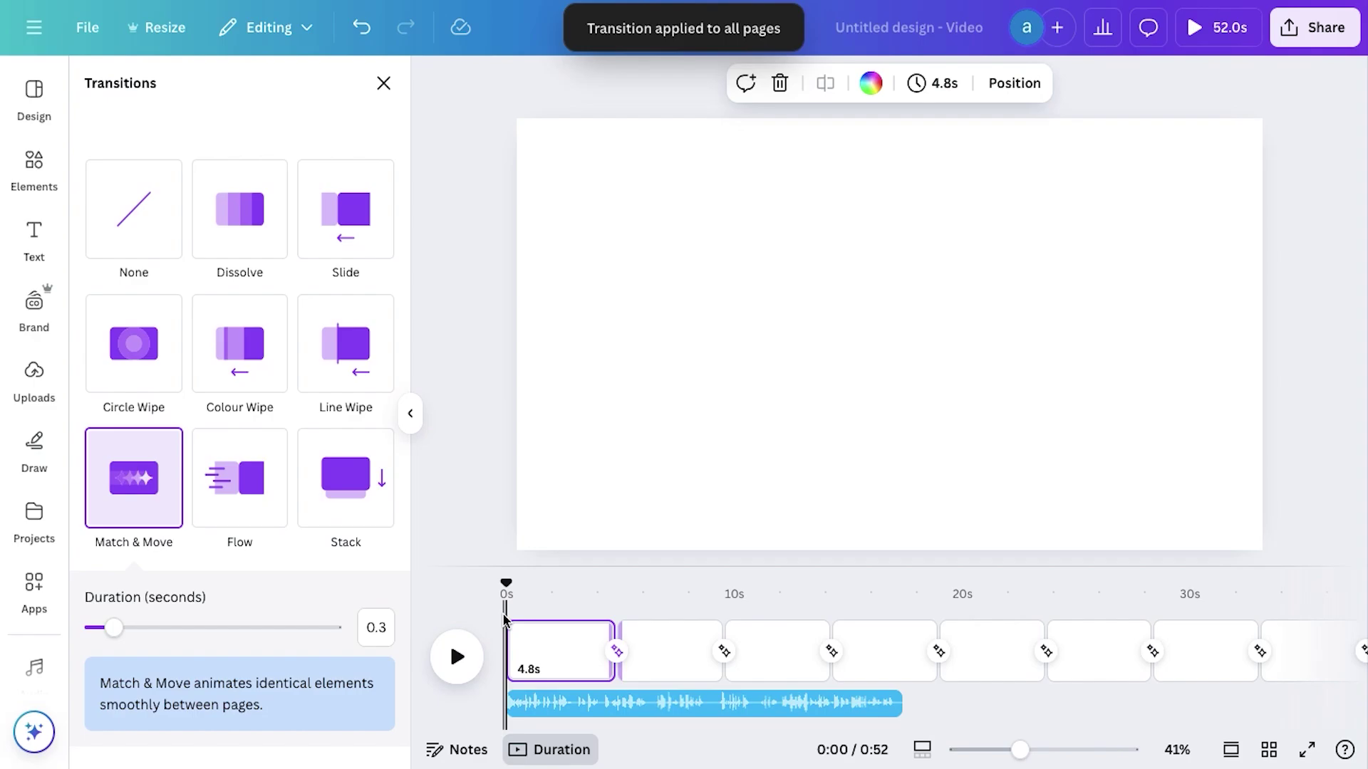
left_click(461, 480)
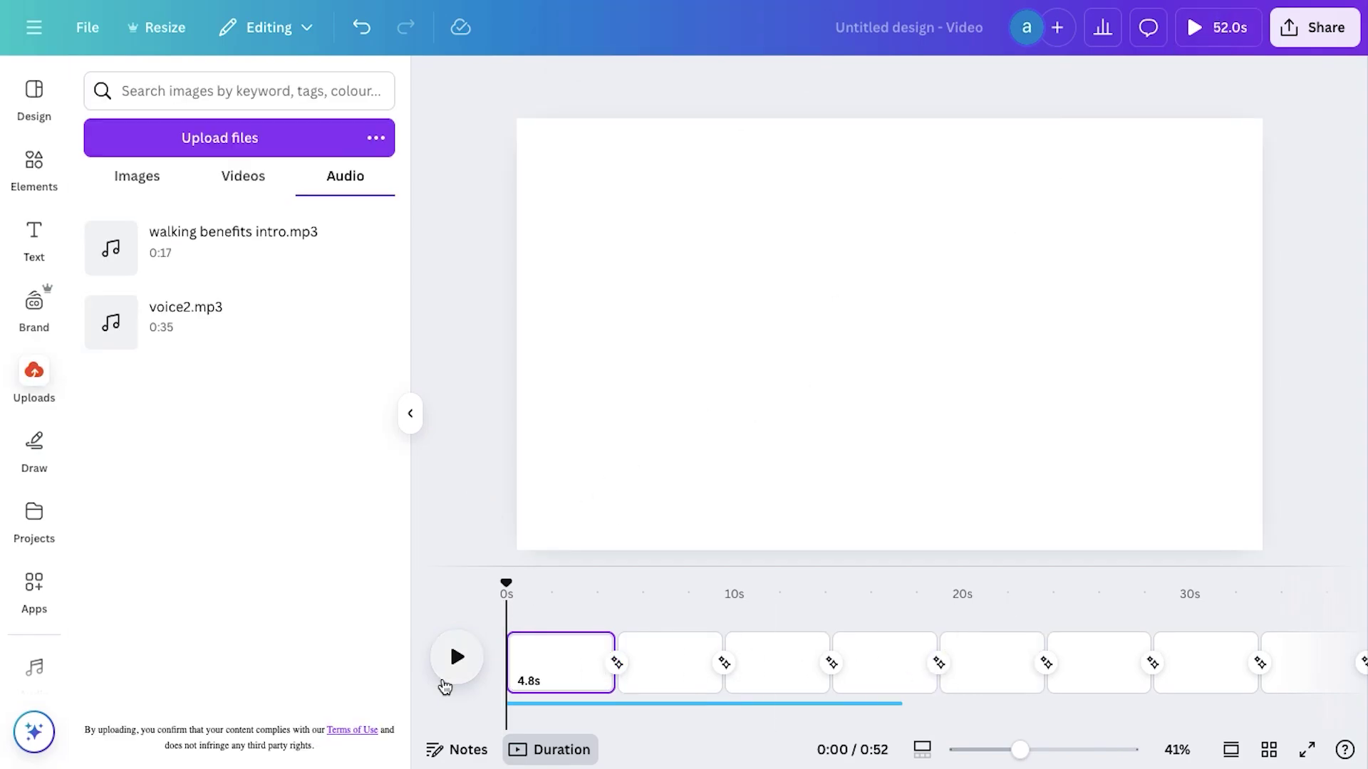
- Delete a blank page and search Elements videos for 'running'
key("Delete")
left_click(35, 168)
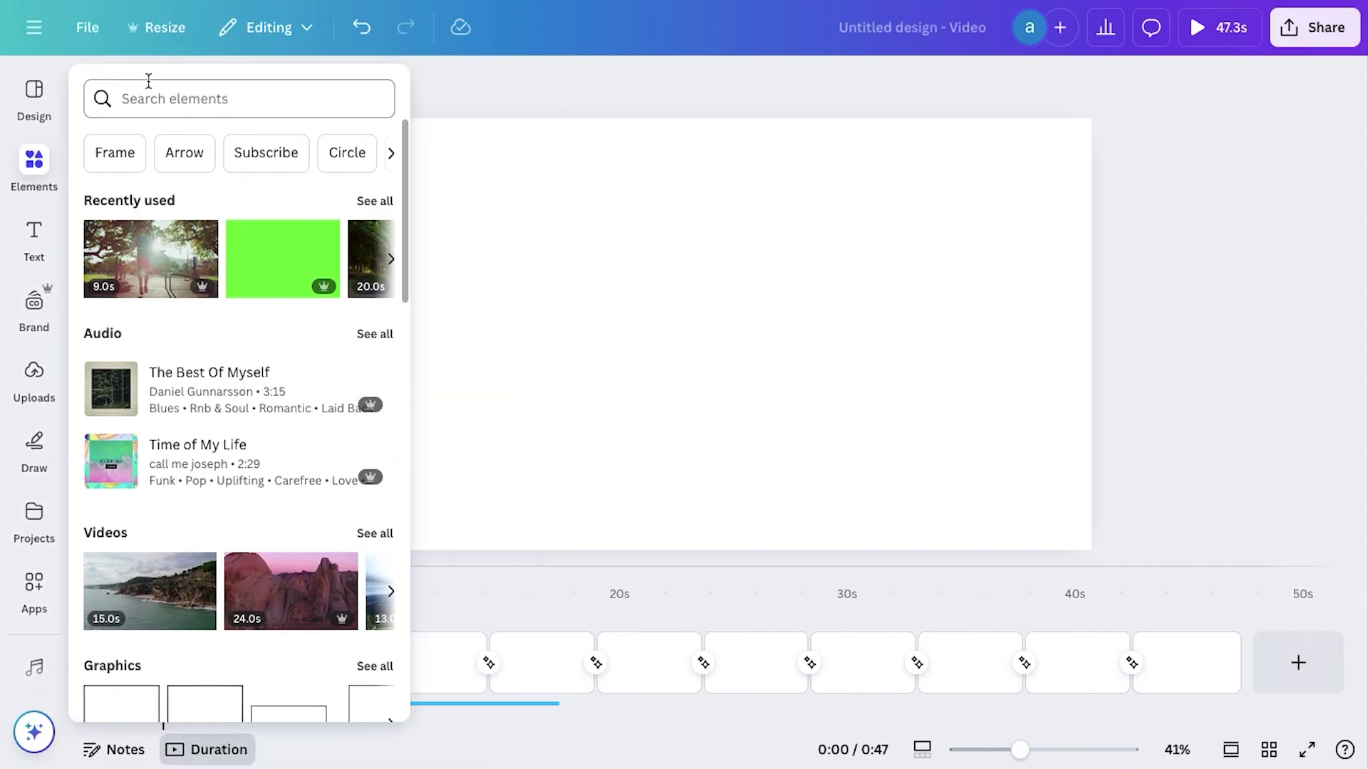
left_click(172, 194)
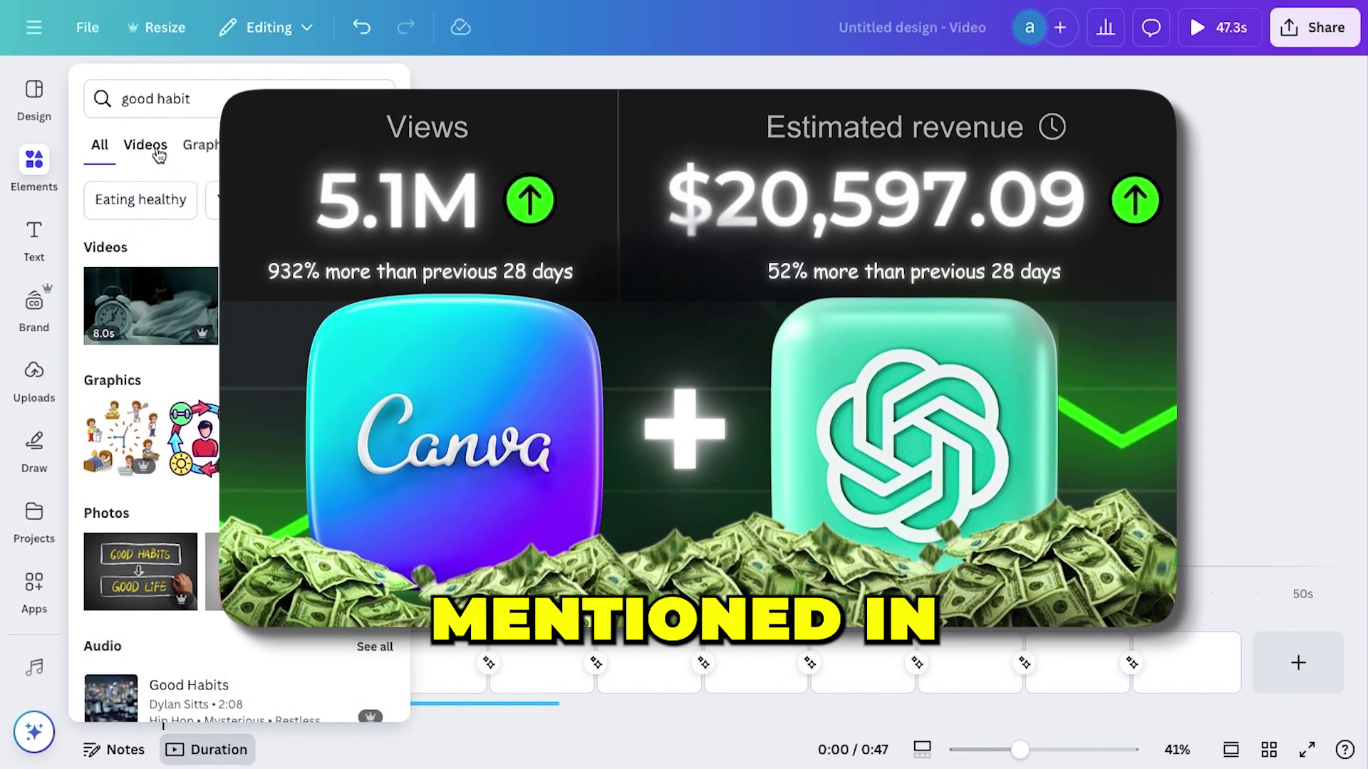
left_click(158, 146)
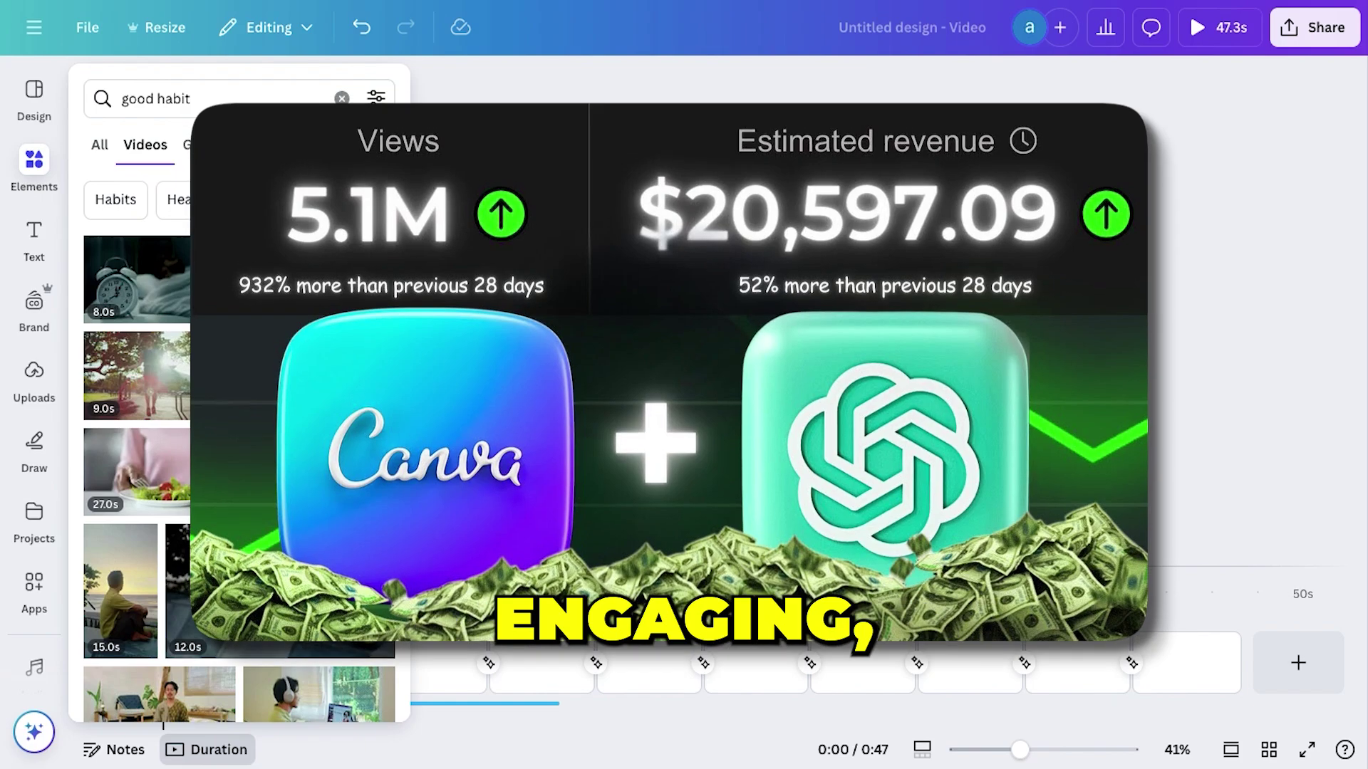
scroll(213, 298, "down", 2)
left_click(165, 100)
type("running")
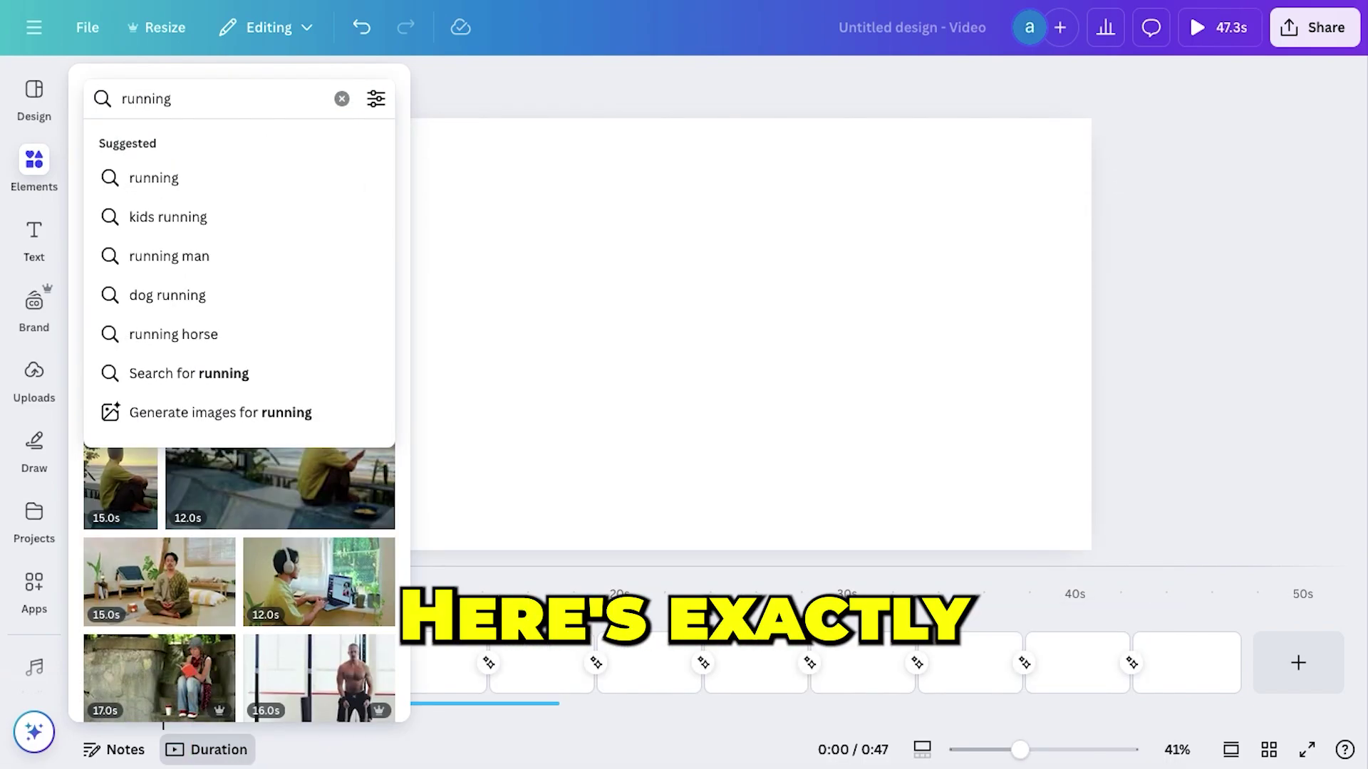
key("Return")
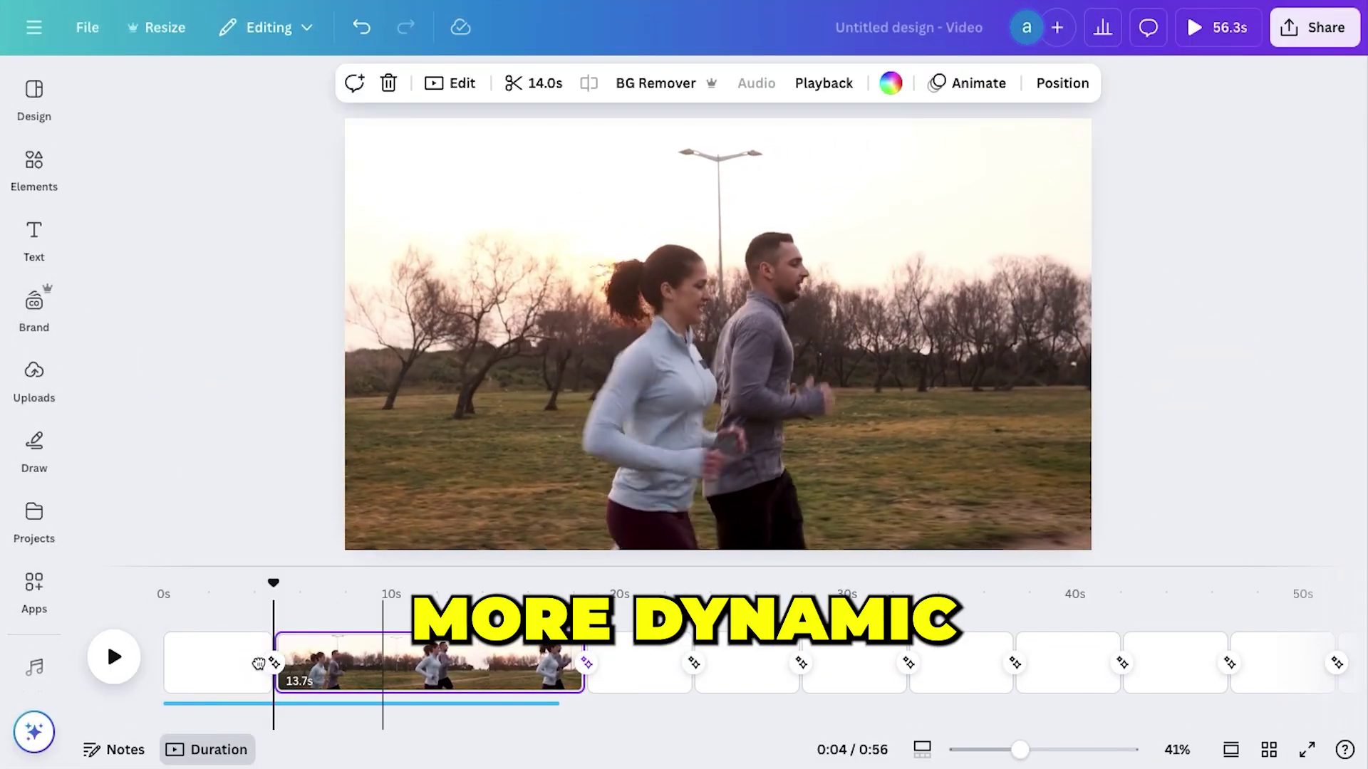
- Add the jogging couple clip as page 1 and trim it to 2 seconds
mouse_move(228, 666)
left_mouse_down()
mouse_move(334, 680)
mouse_move(220, 684)
mouse_move(279, 695)
mouse_move(238, 663)
mouse_move(172, 655)
left_mouse_up()
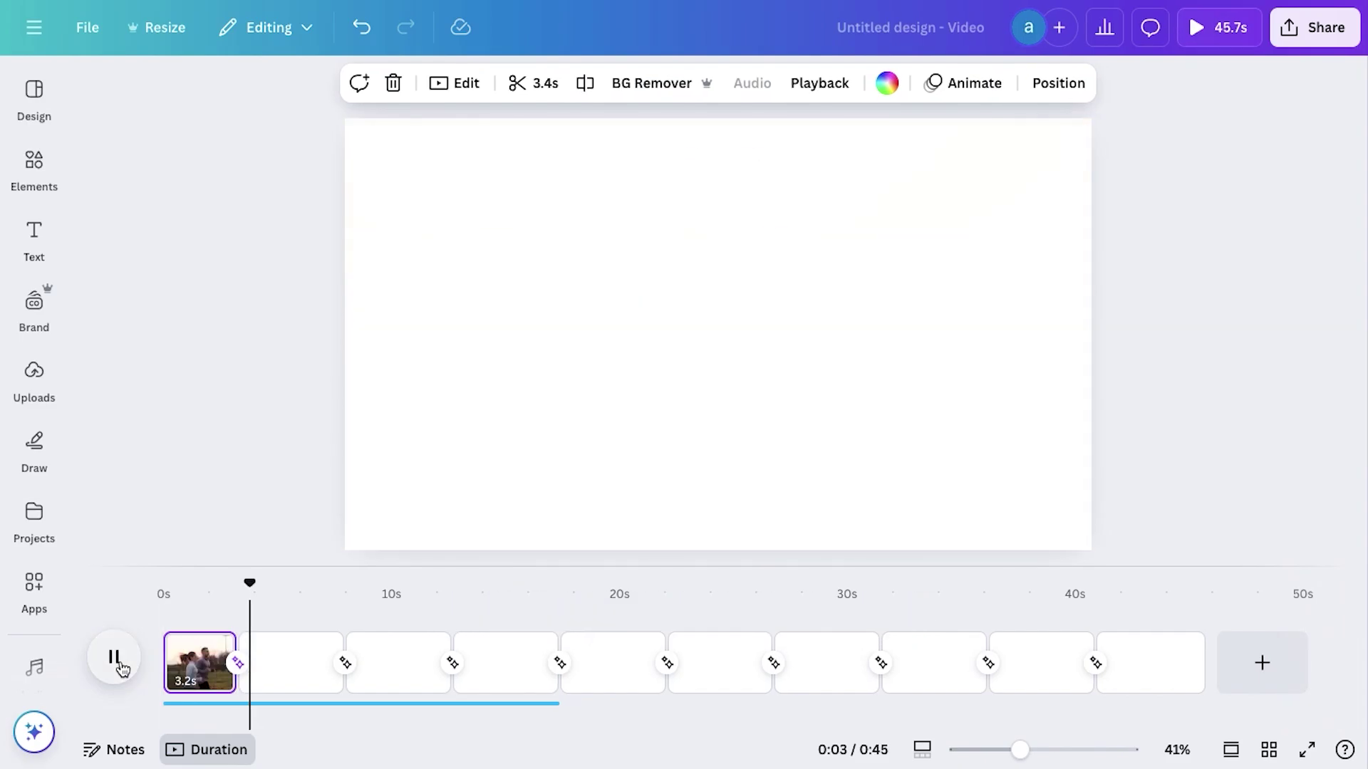
left_click(120, 663)
left_click(163, 643)
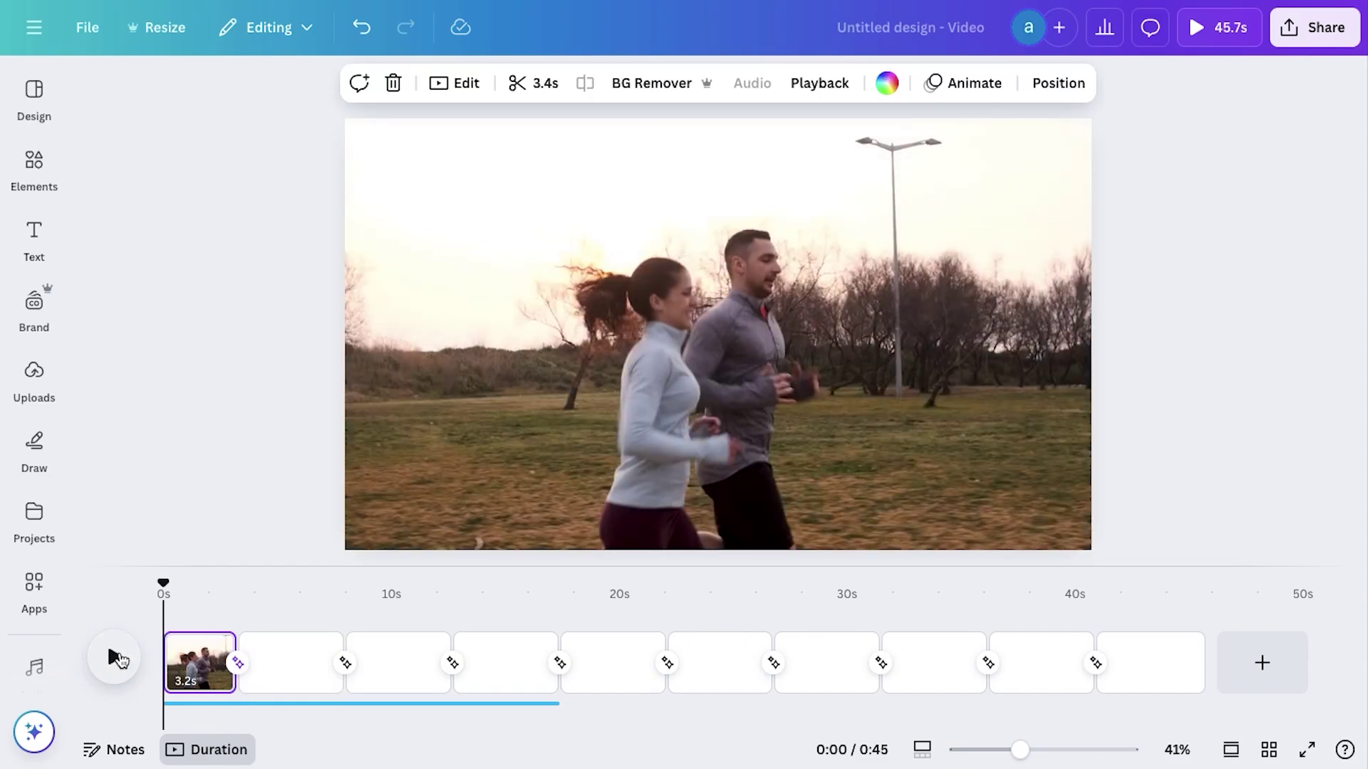
left_click(120, 663)
left_click(120, 663)
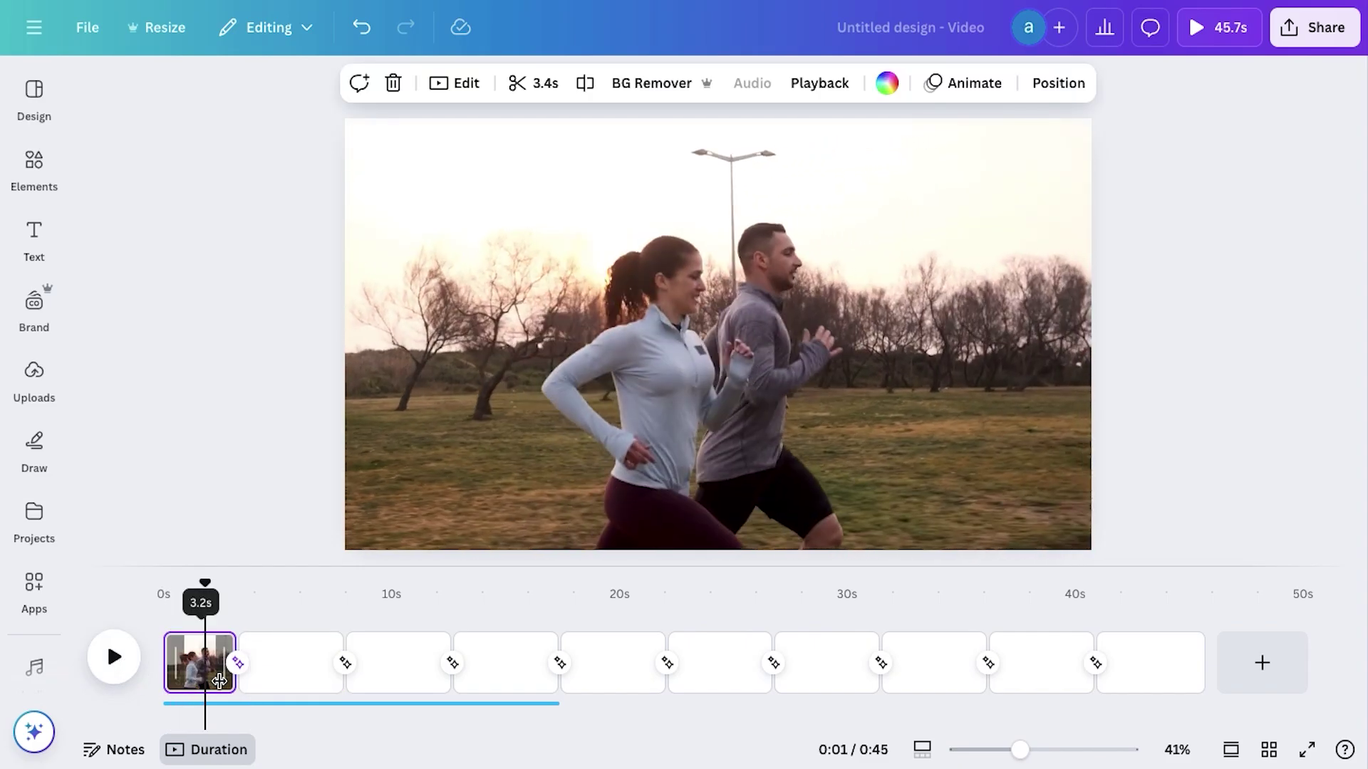
left_click_drag(223, 681, 209, 681)
- Search 'boost', filter to Energetic videos, and add the older couple clip as page 2
left_click(34, 165)
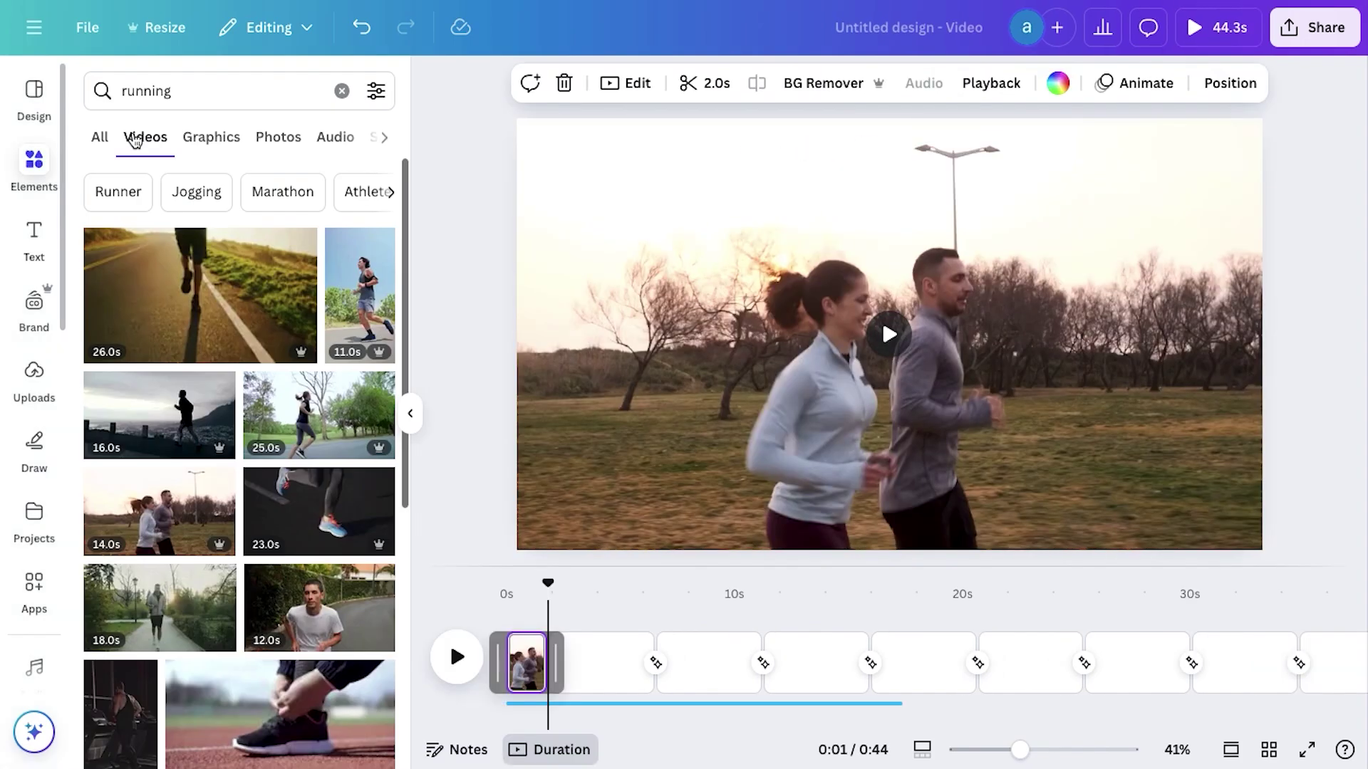
double_click(163, 103)
type("boost energy")
key("Return")
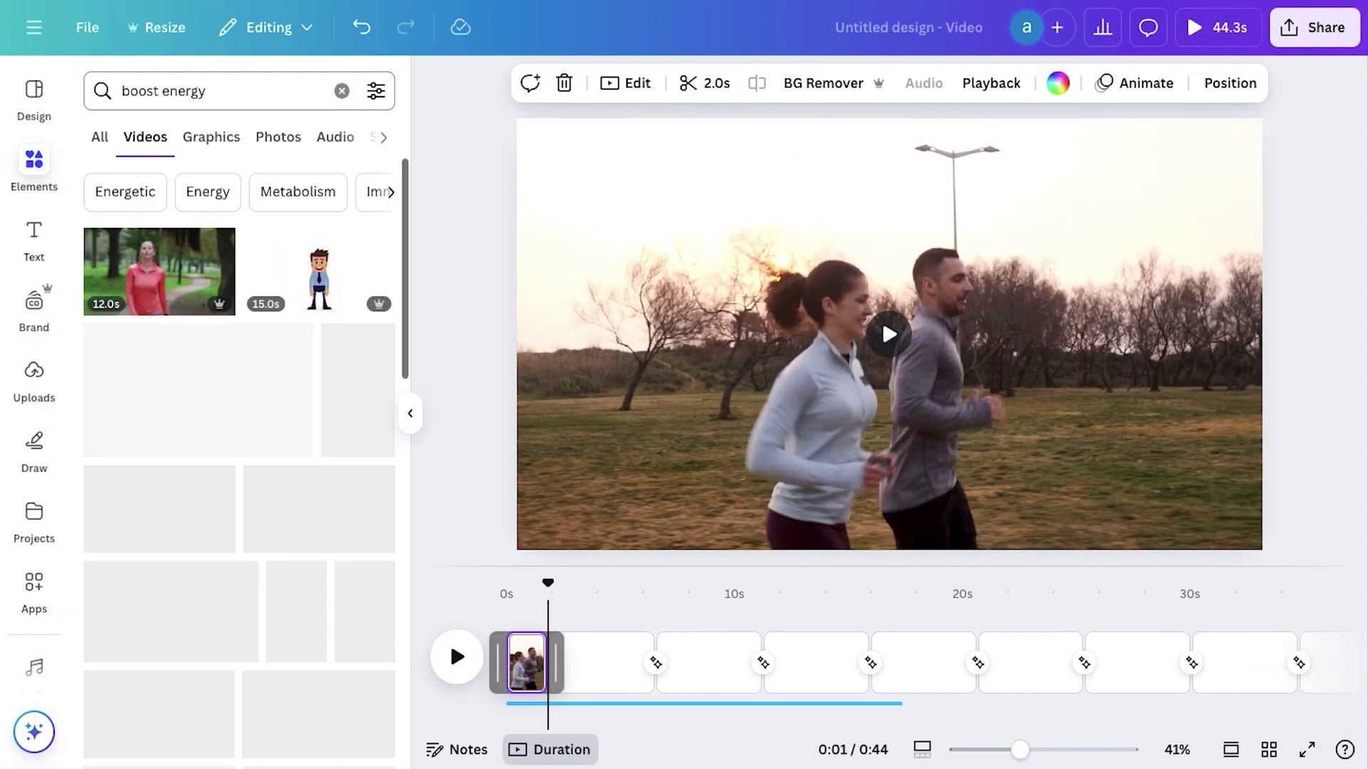
left_click(125, 189)
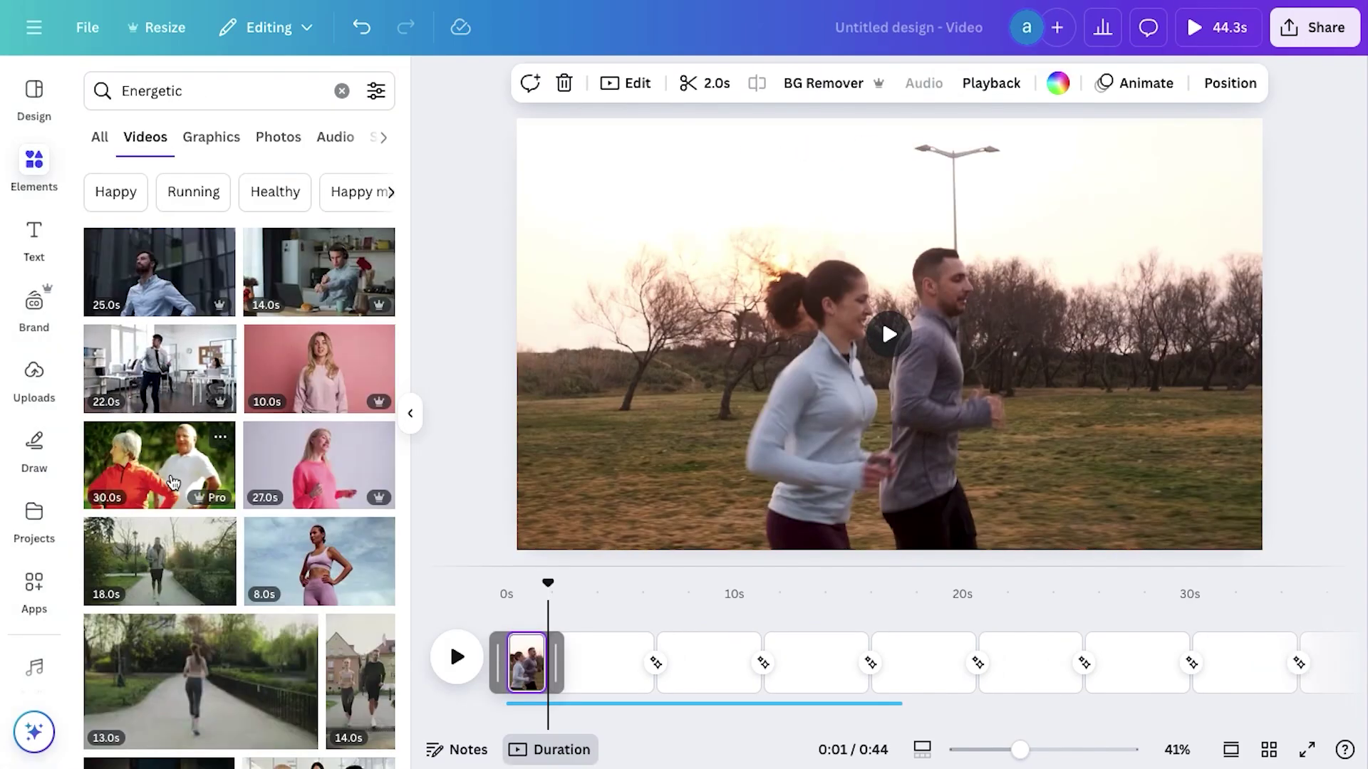
left_click_drag(173, 482, 595, 677)
left_click(585, 670)
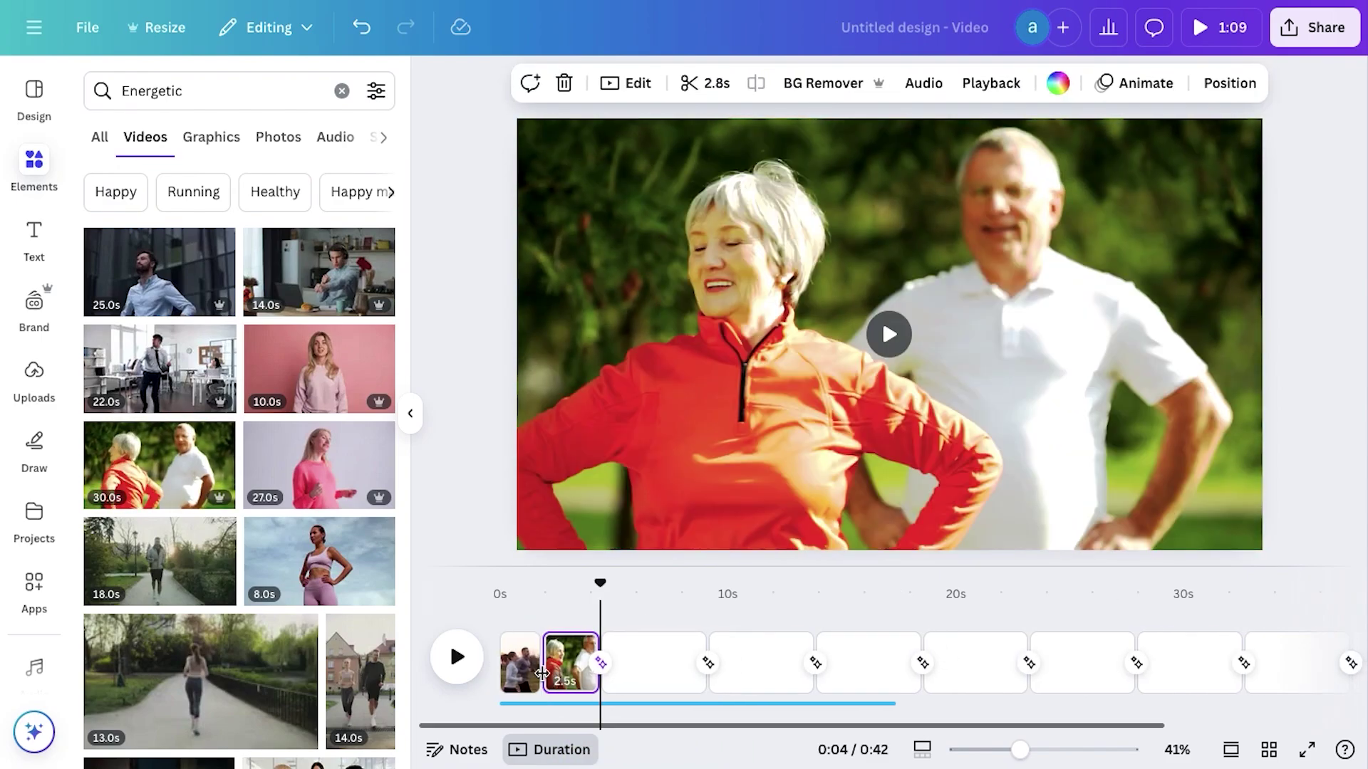
left_click(882, 318)
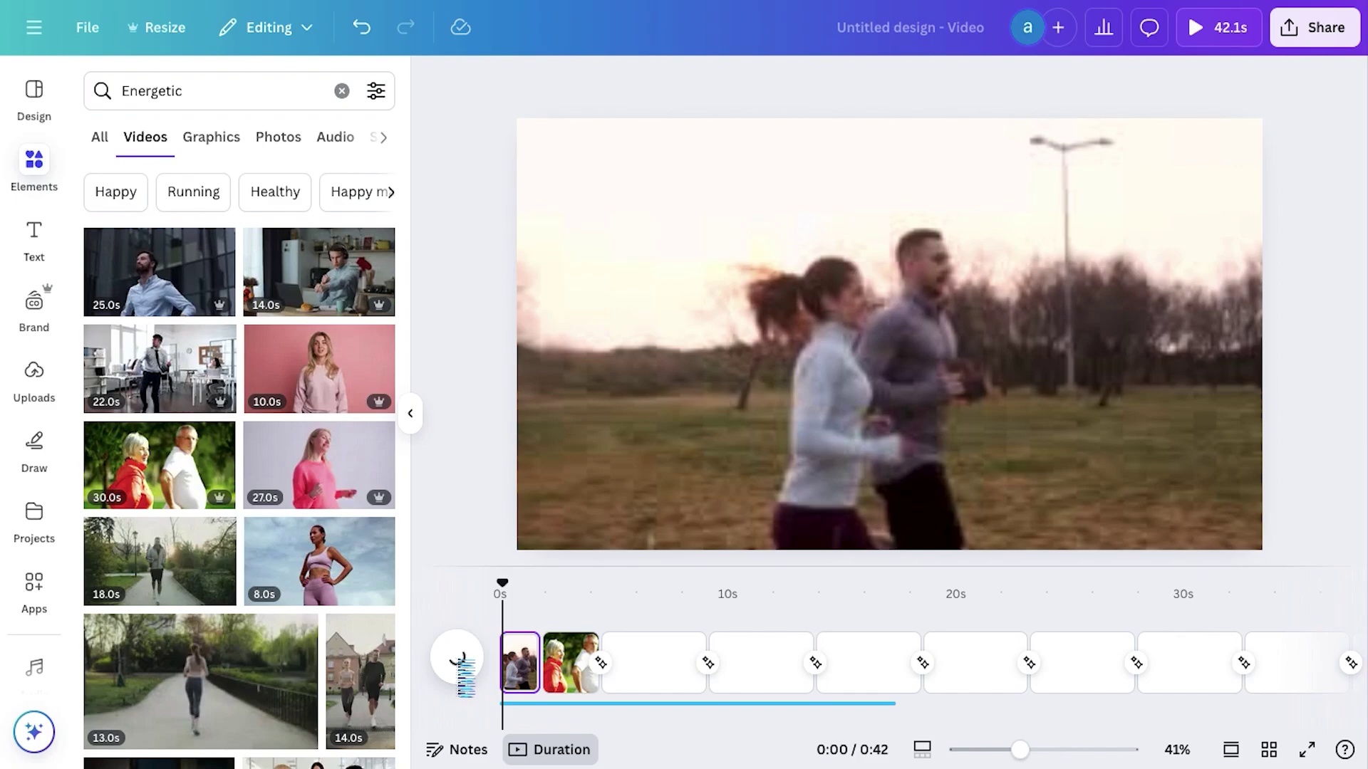
left_click(458, 664)
left_click(458, 666)
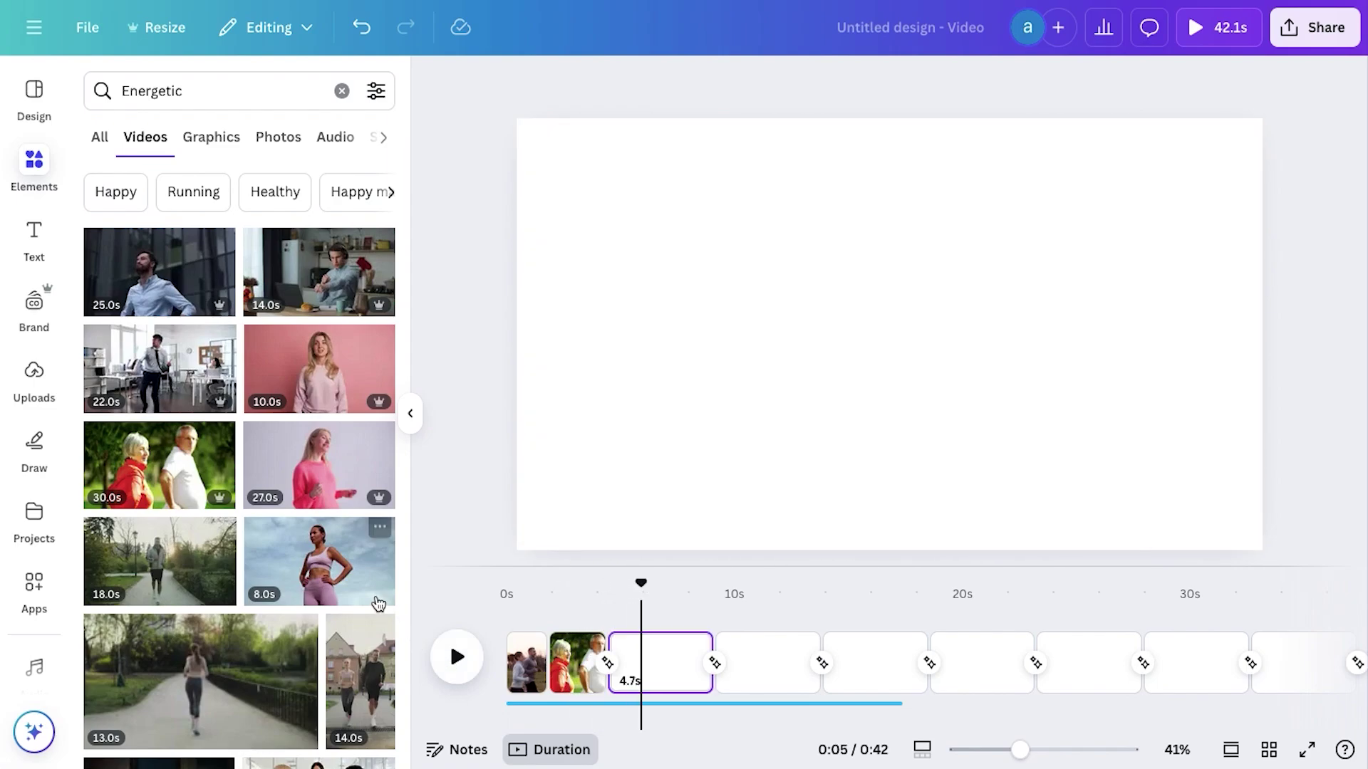
- Add the woman-against-sky clip as page 3 and trim it to 3.7 seconds
left_click_drag(337, 596, 651, 648)
left_click(484, 670)
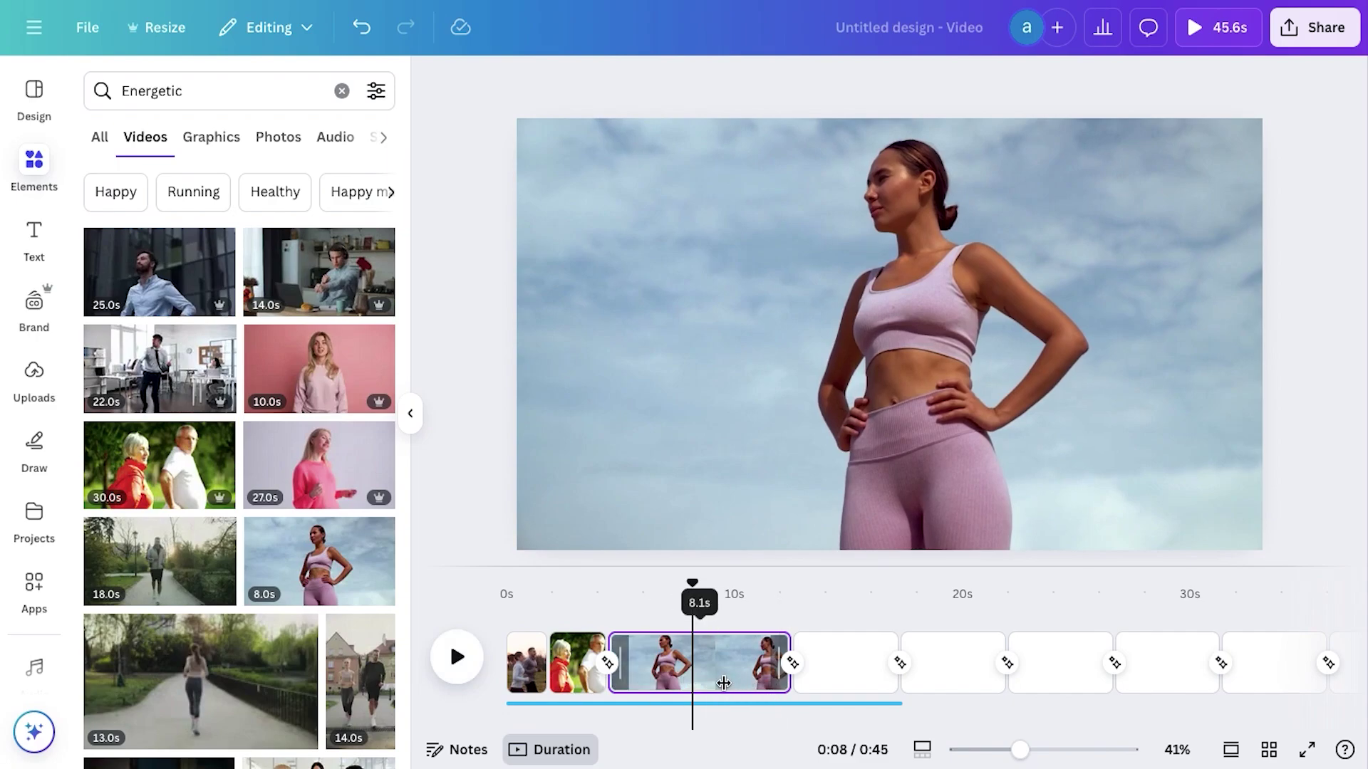
left_click_drag(787, 662, 692, 662)
- Search 'walking' and add the forest path clip as page 4, trimmed to about 3 seconds
left_click(214, 90)
type("walk")
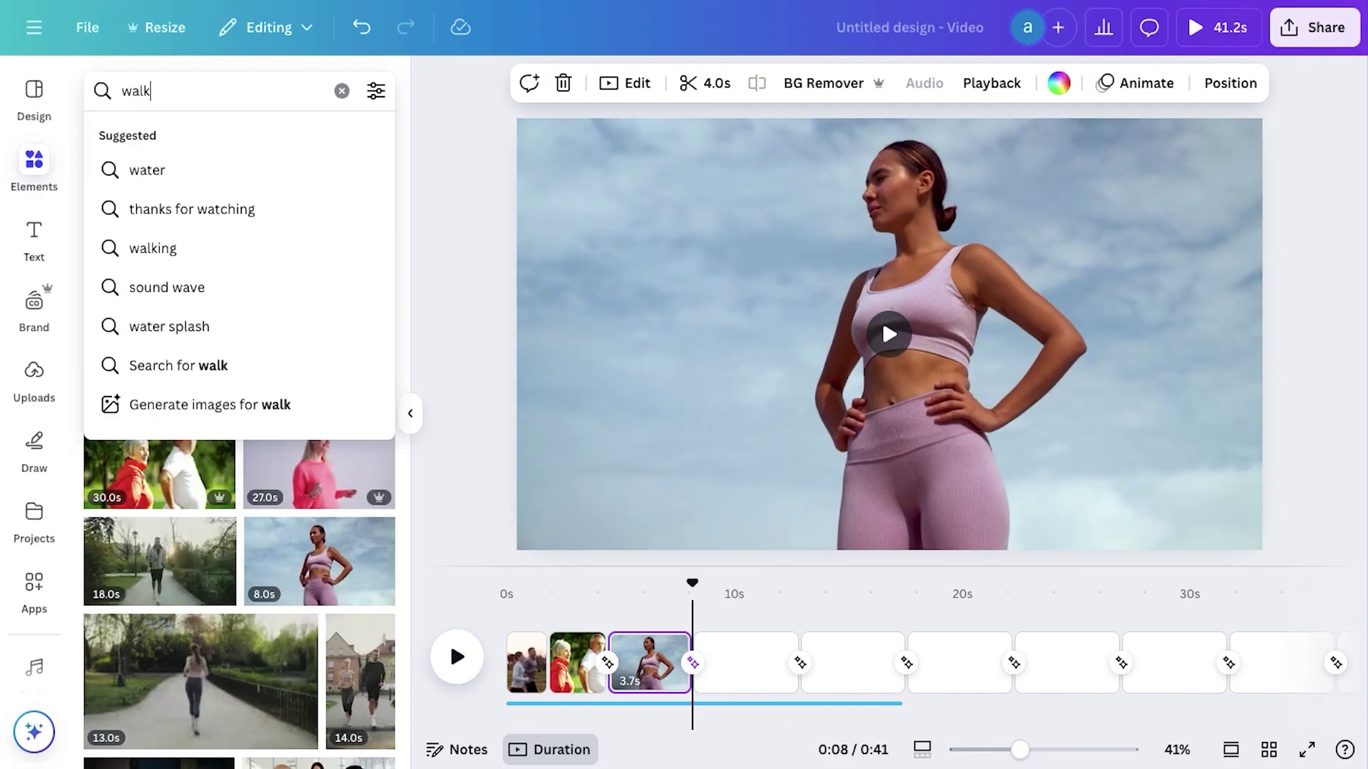
type("ing")
key("Return")
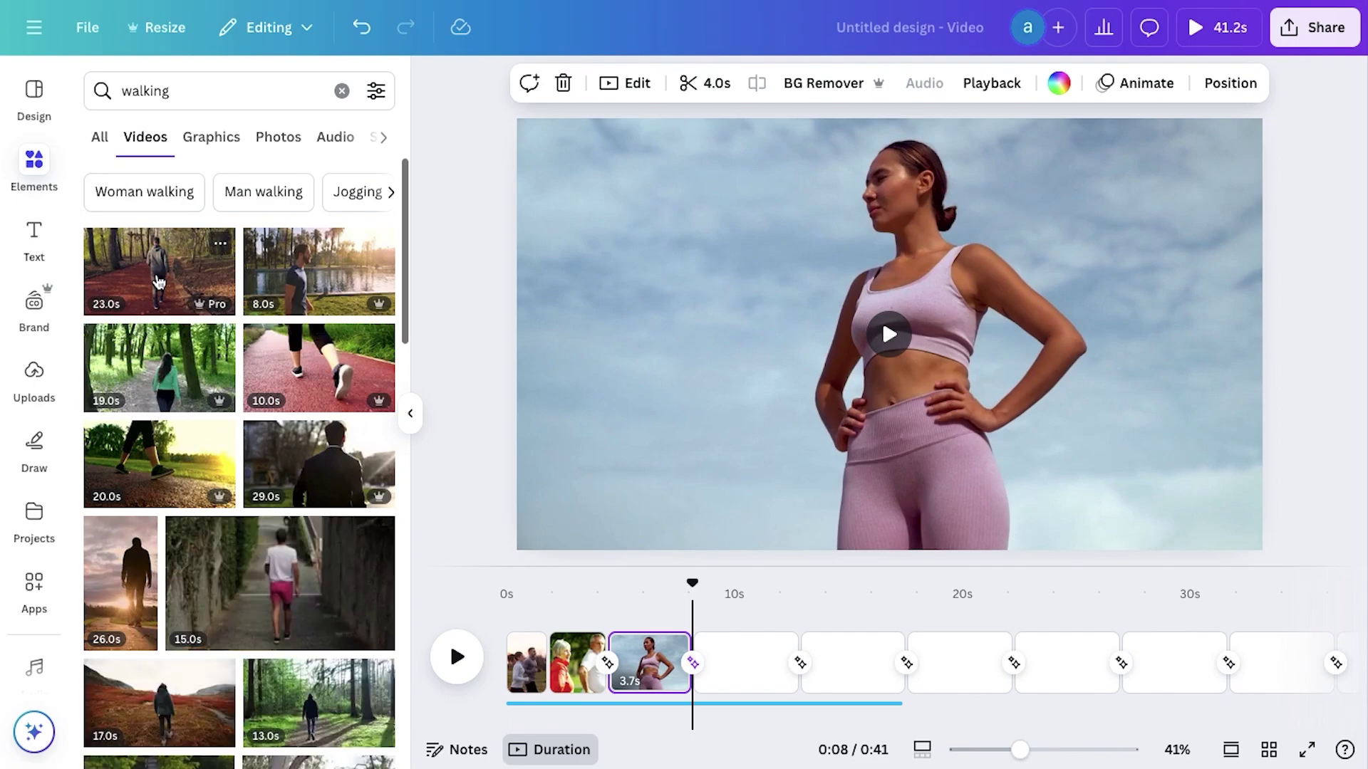
left_click_drag(158, 281, 720, 659)
left_click(469, 669)
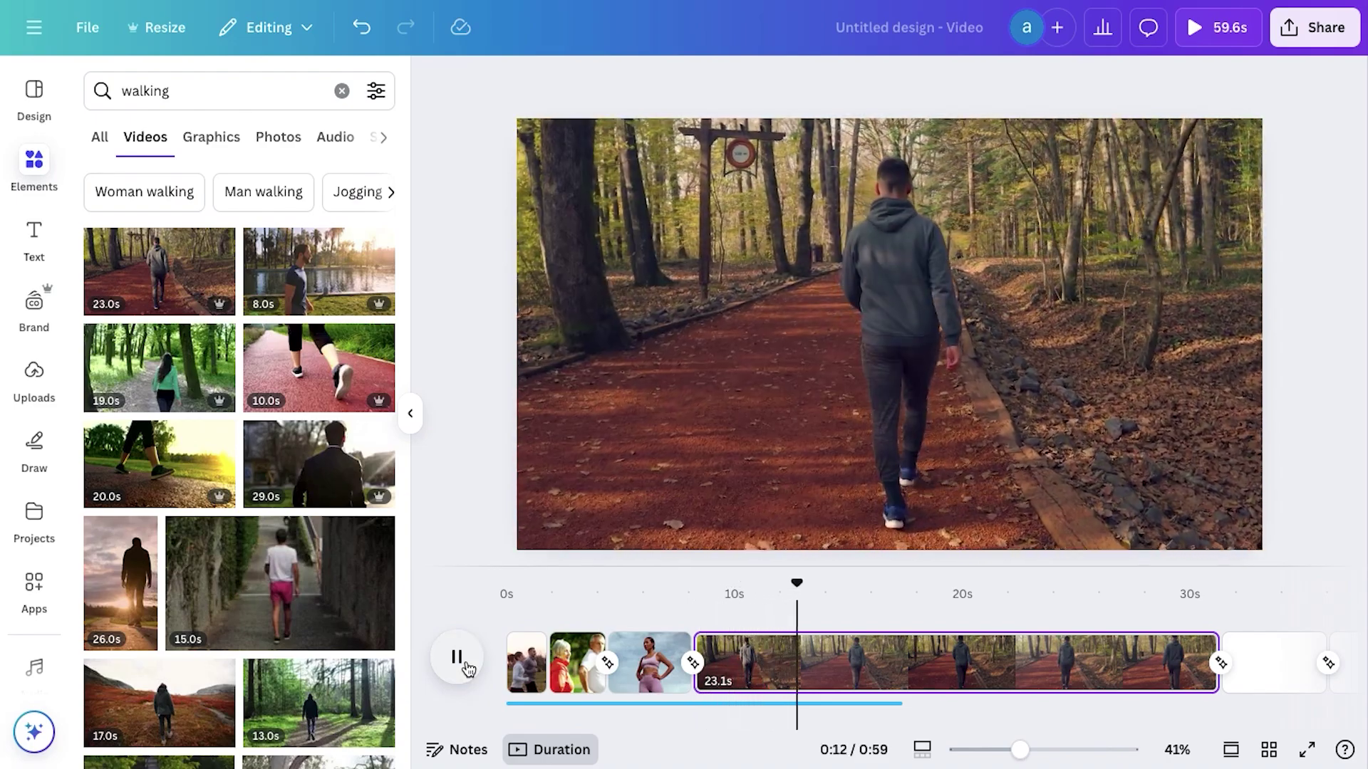
left_click(465, 667)
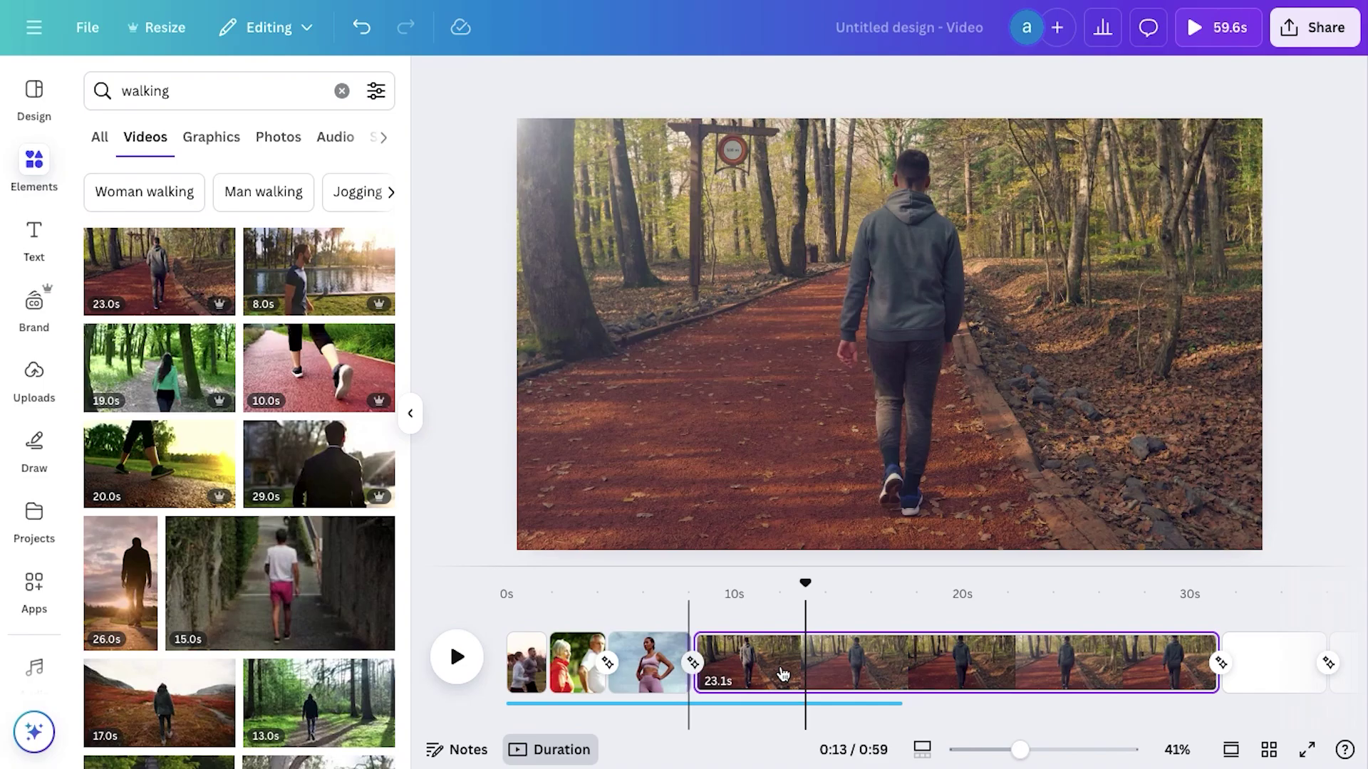
key("space")
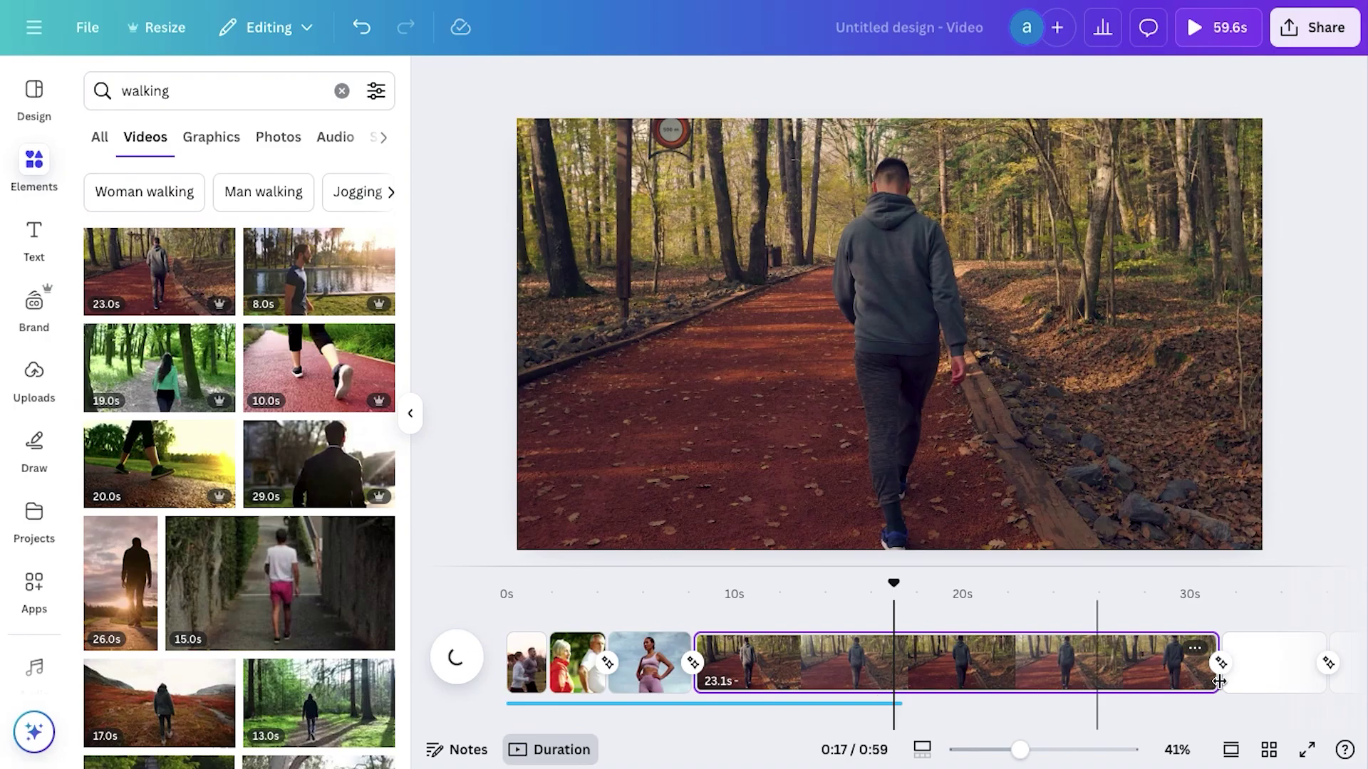
left_click(897, 663)
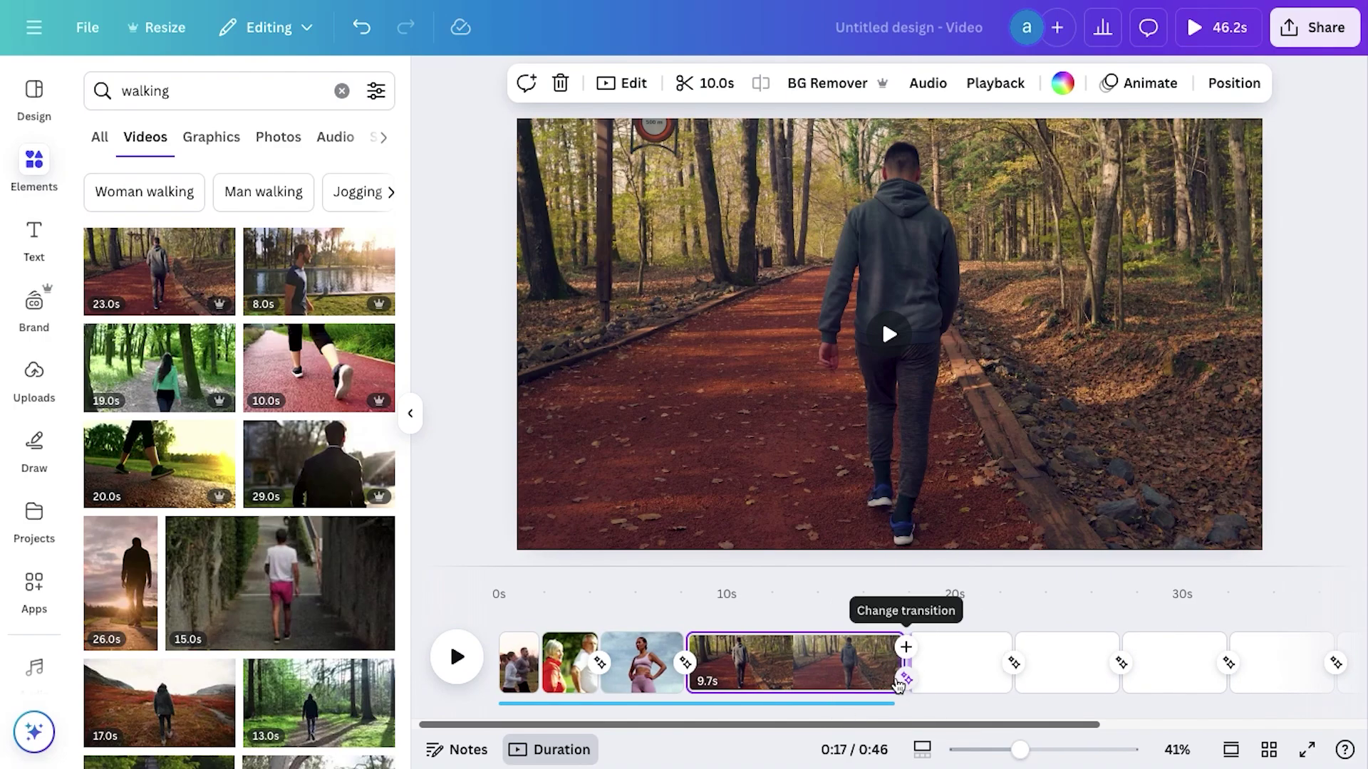
left_click_drag(893, 677, 746, 661)
- Add and trim the shoreline walking clip, then lengthen the first clip to 2.3 seconds
scroll(351, 695, "down", 5)
scroll(351, 694, "down", 6)
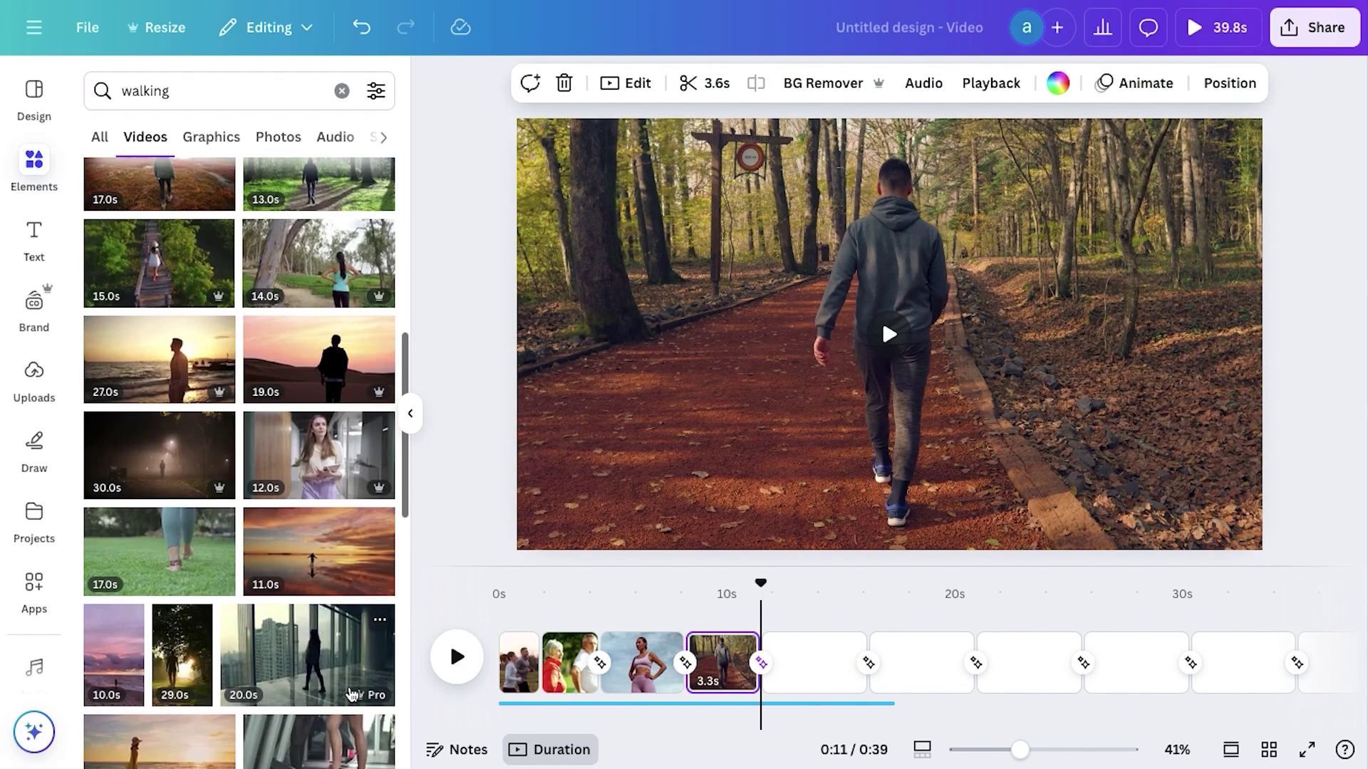
scroll(351, 694, "down", 5)
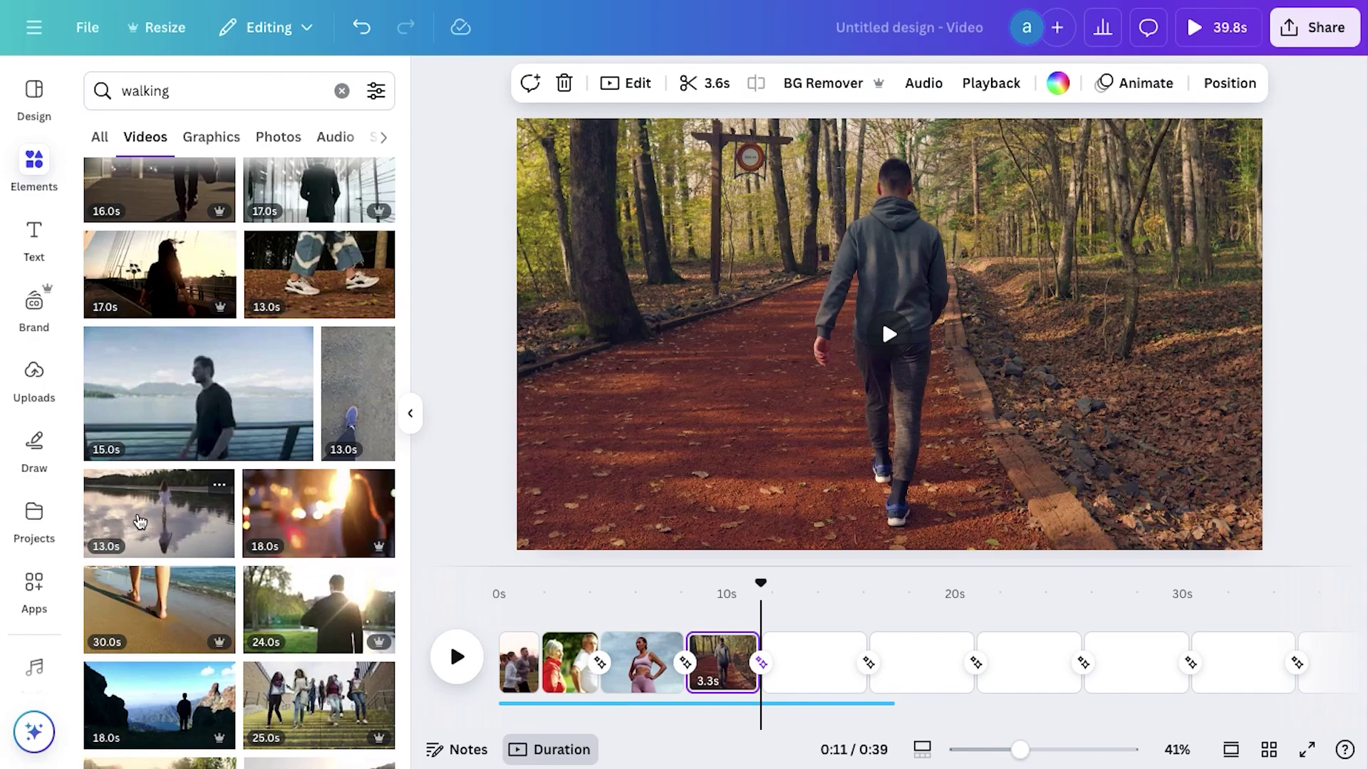
left_click_drag(140, 522, 841, 662)
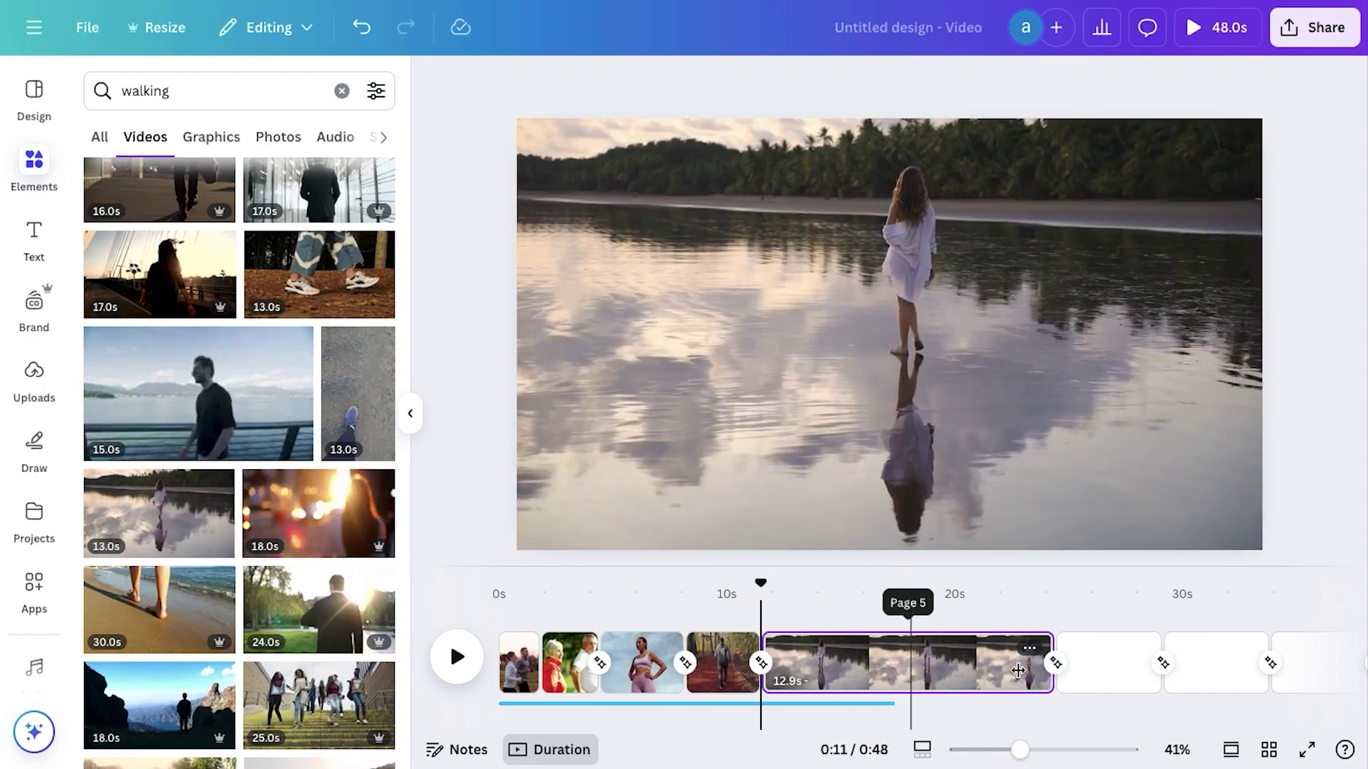
left_click_drag(1022, 672, 886, 673)
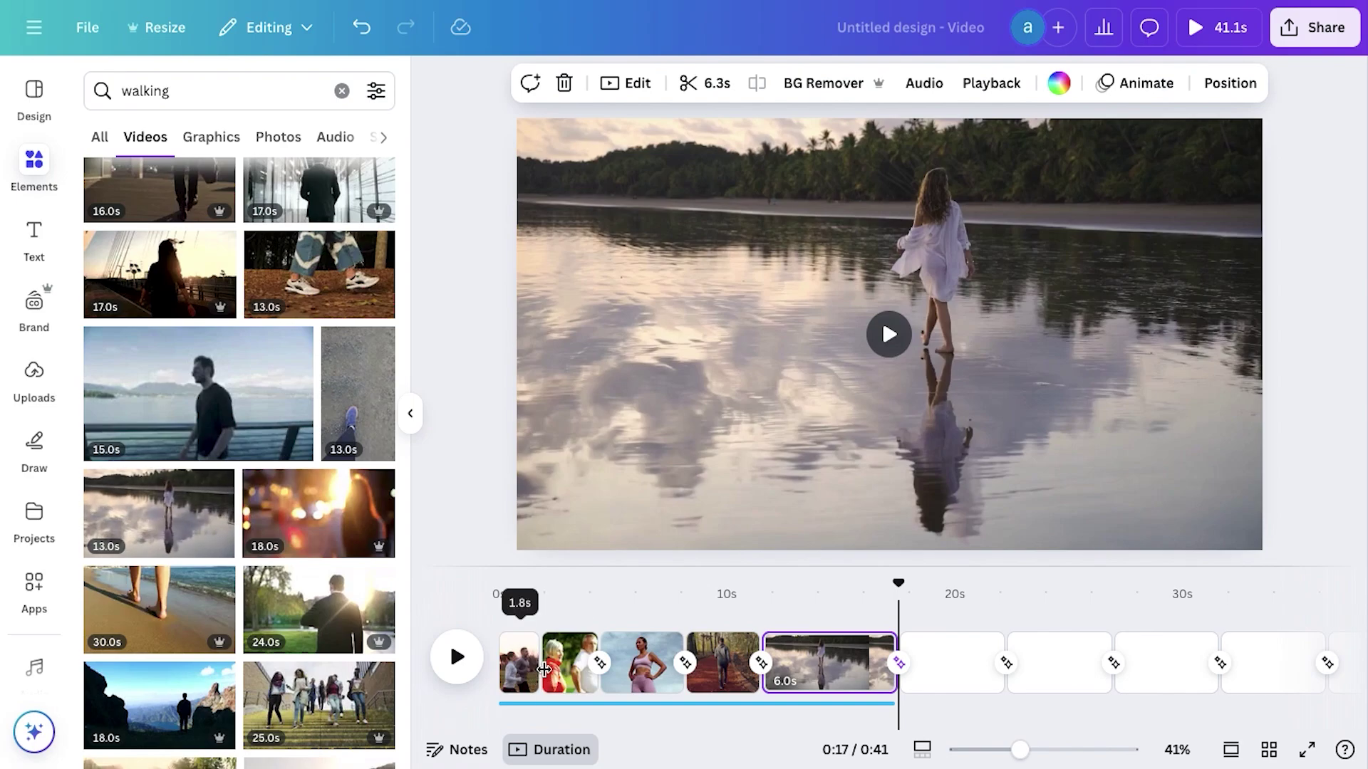
left_click_drag(544, 670, 555, 671)
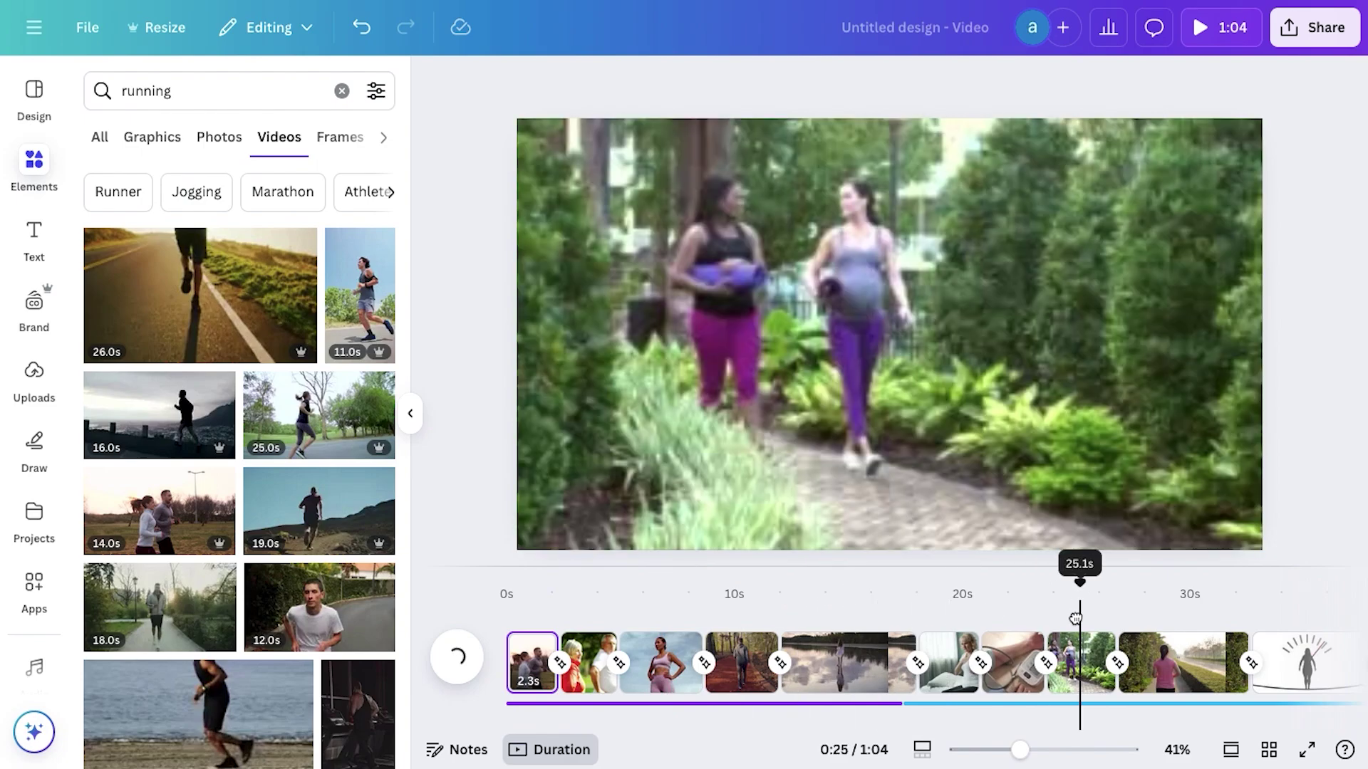
- Return the playhead to the start of the 1:04 video
left_click(551, 593)
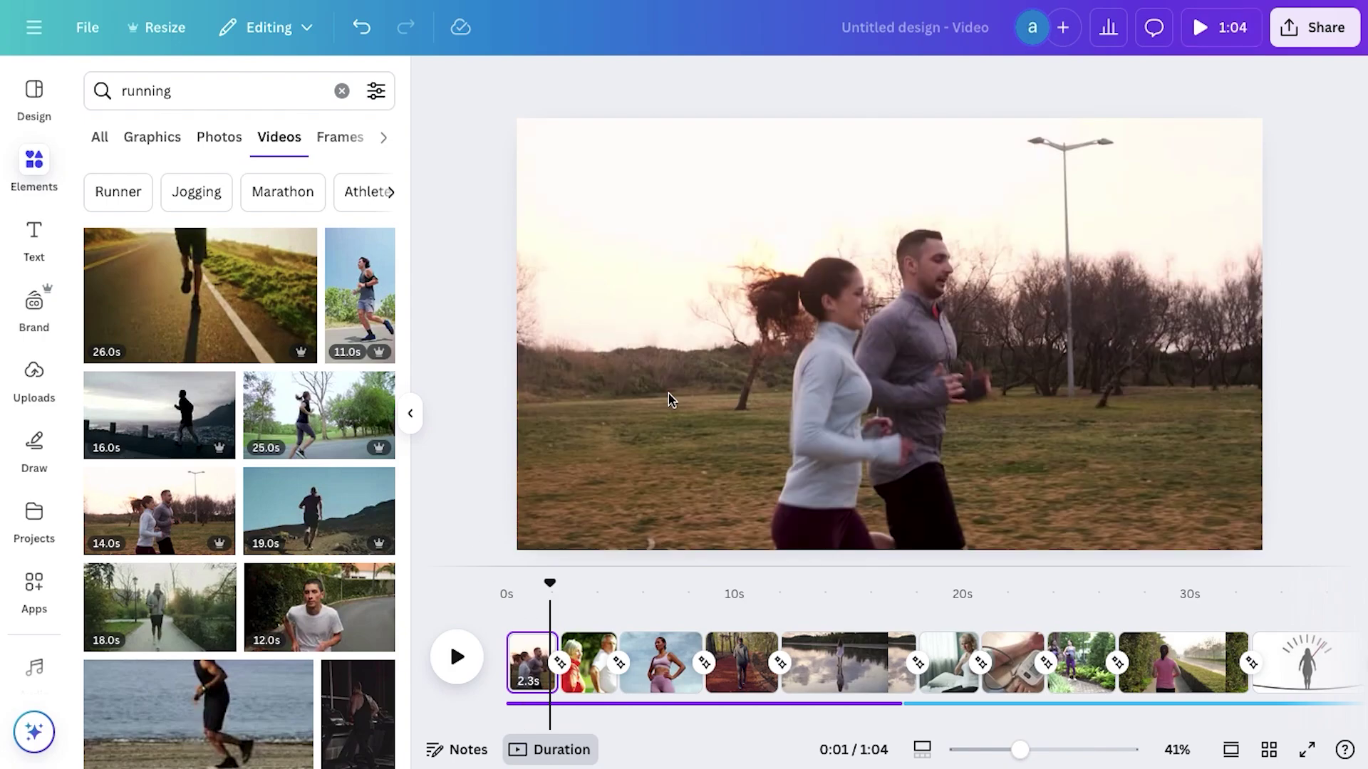
- Download the finished video as a 1080p MP4 file
left_click(1298, 47)
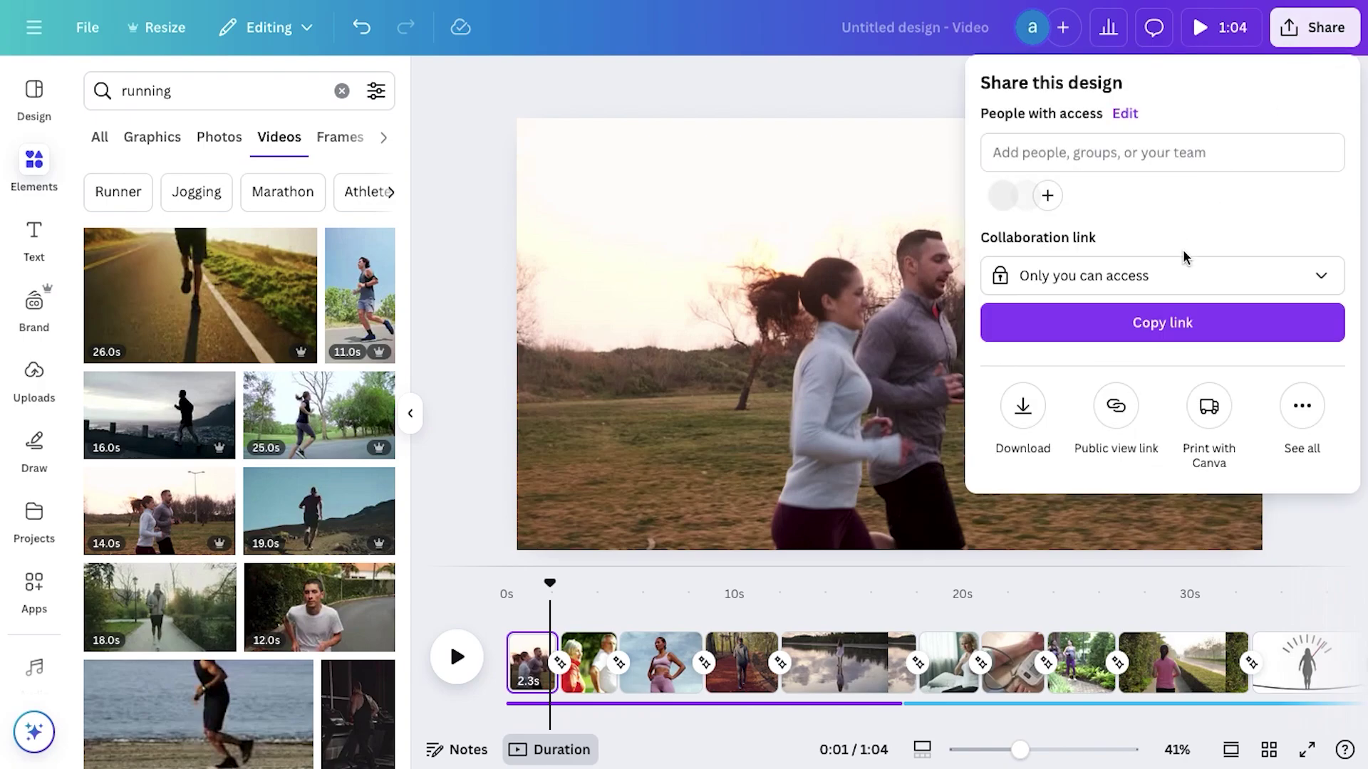
left_click(1023, 407)
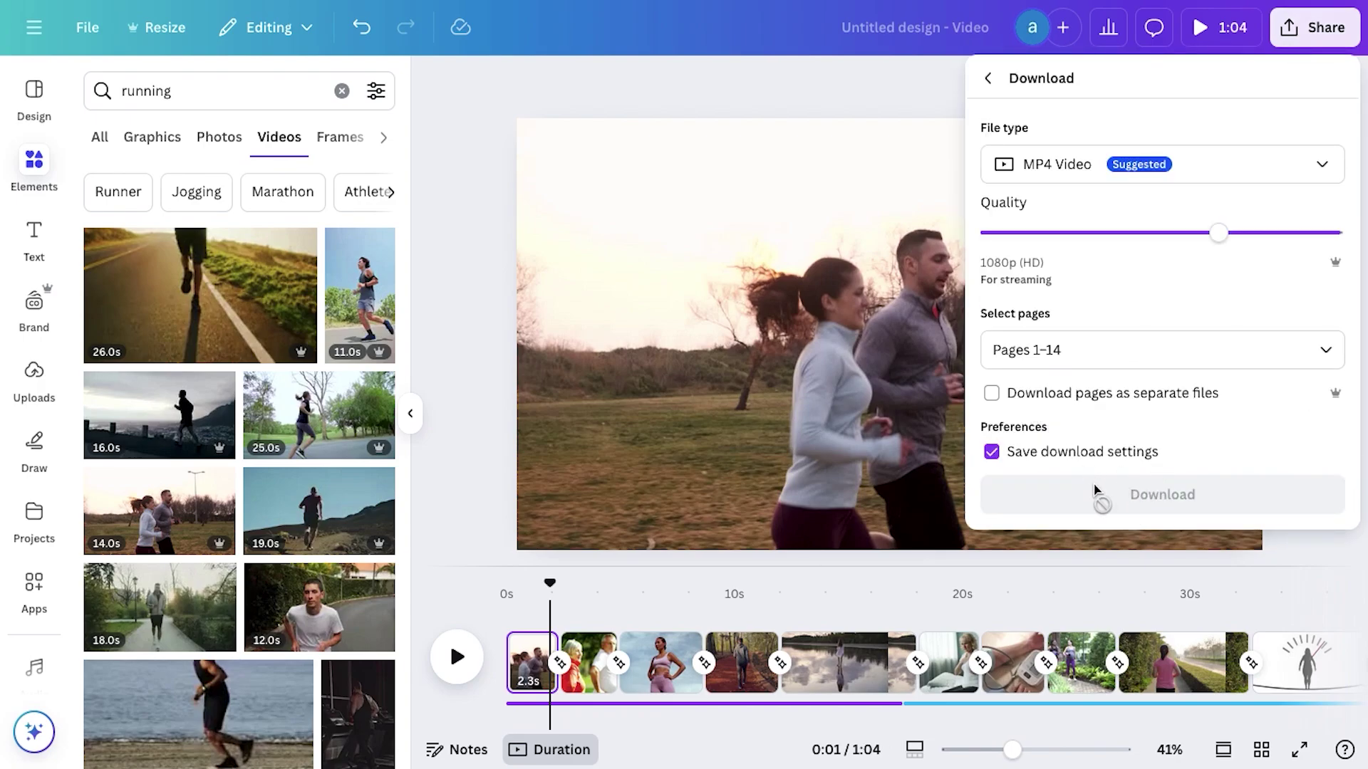
left_click(1148, 498)
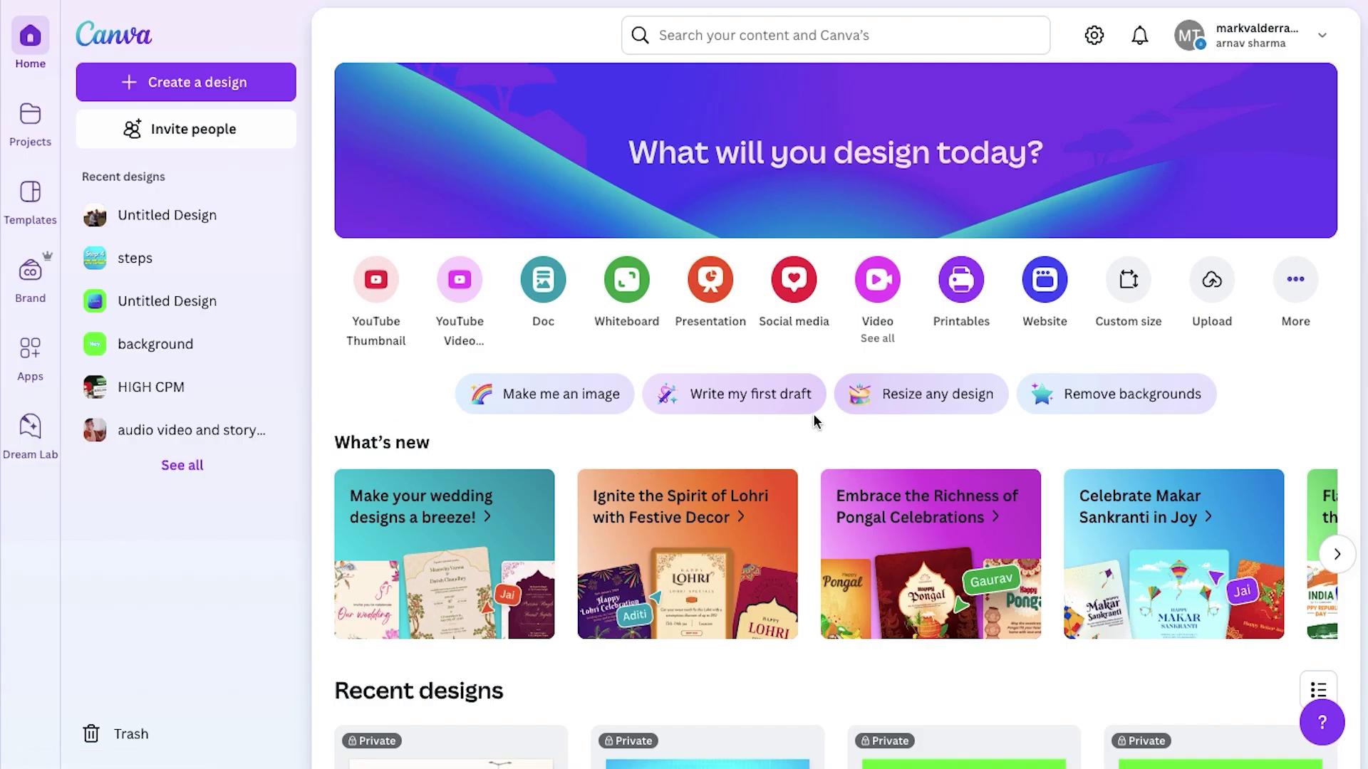
- Create a new blank video design with a single empty 5-second page
left_click(878, 329)
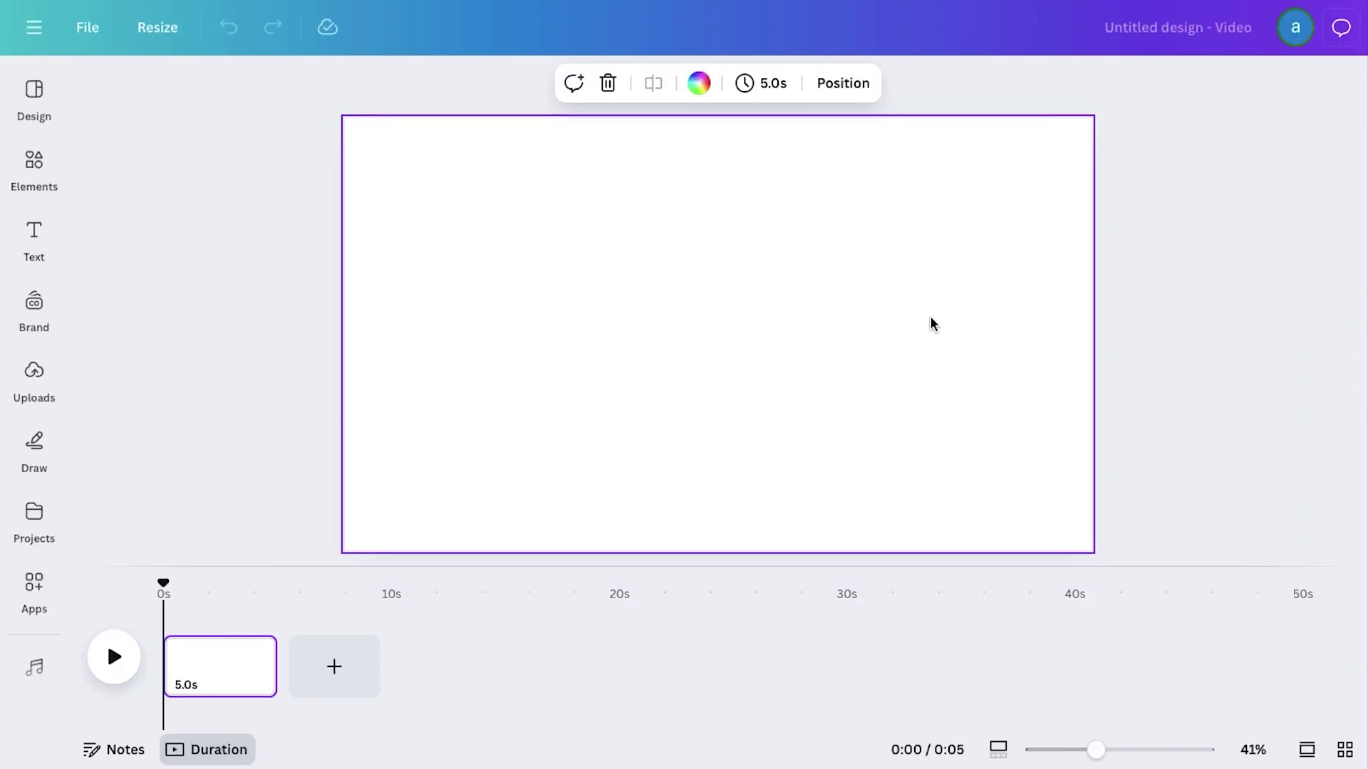
- Upload ourProject.mp4 from the Downloads folder into the uploaded videos
left_click(42, 374)
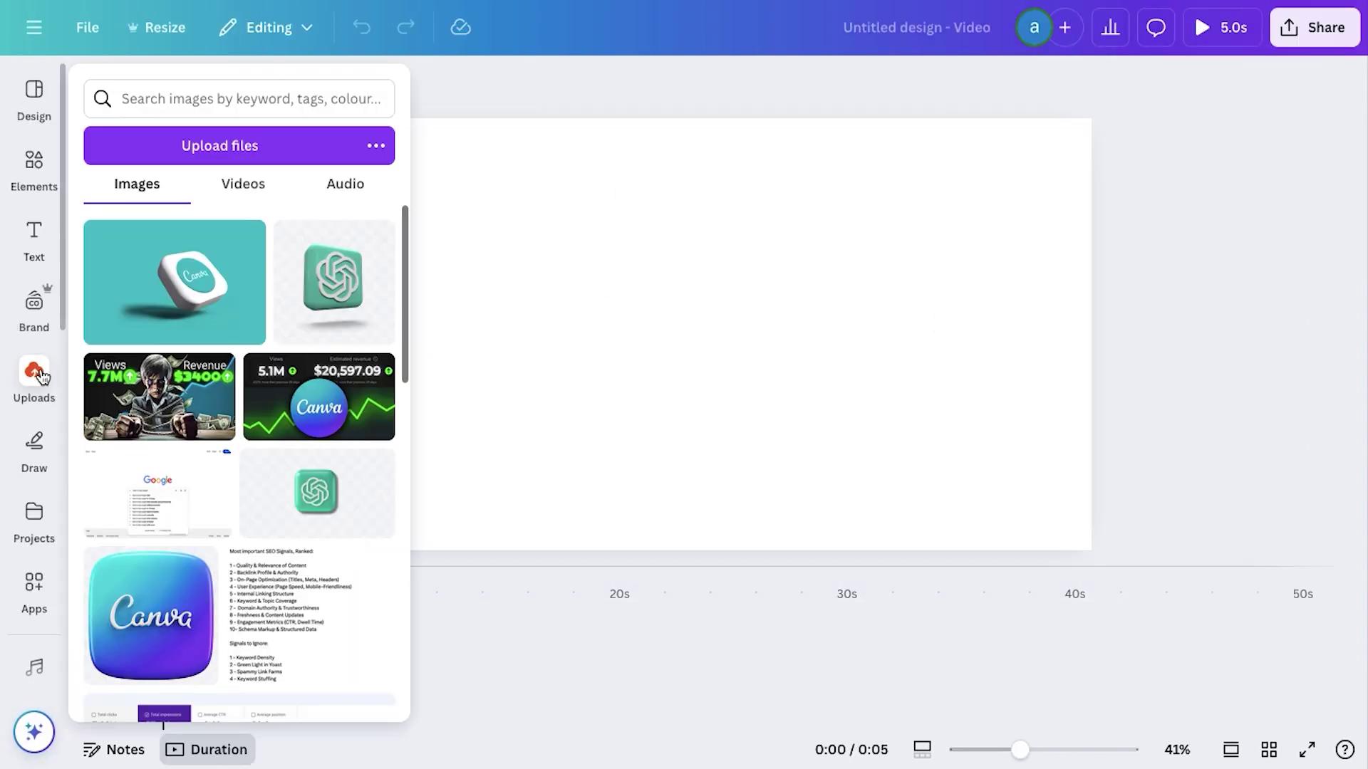
left_click(223, 179)
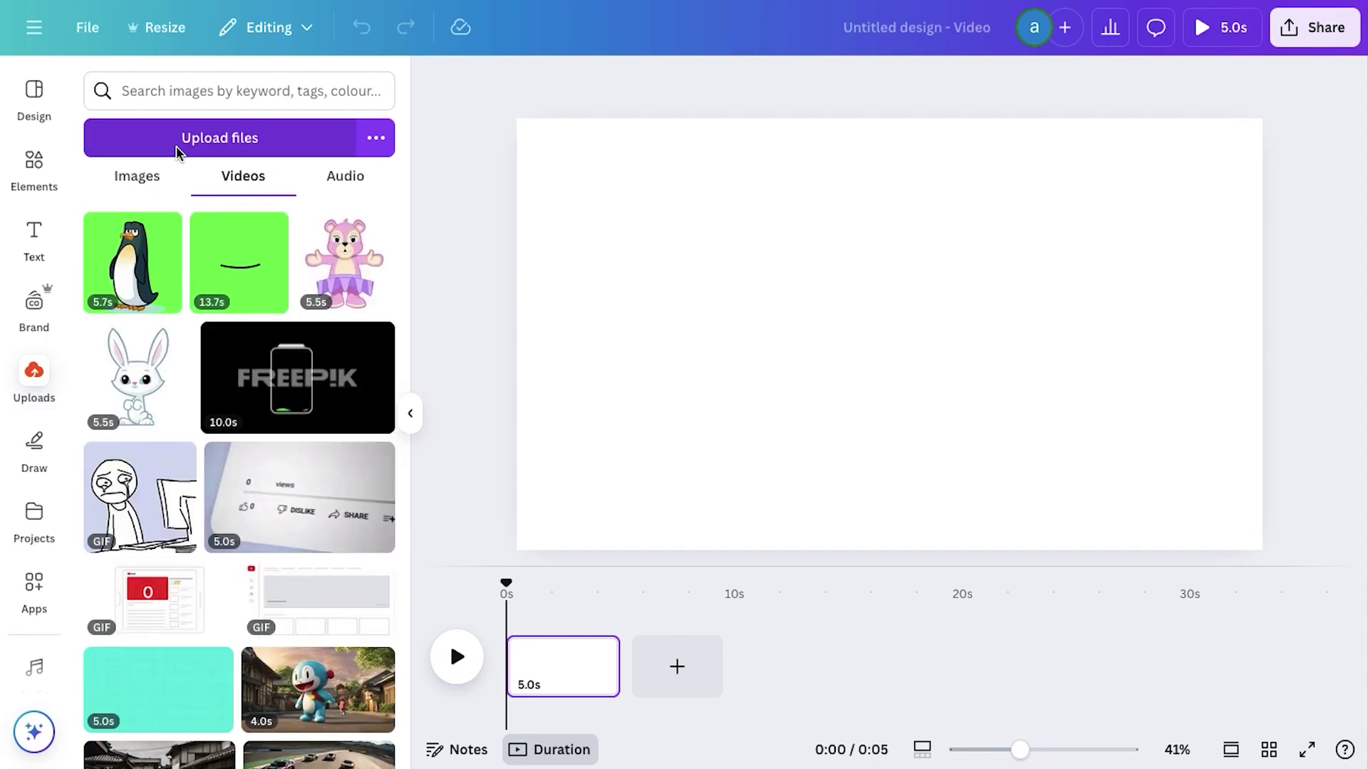
left_click(177, 146)
left_click(173, 47)
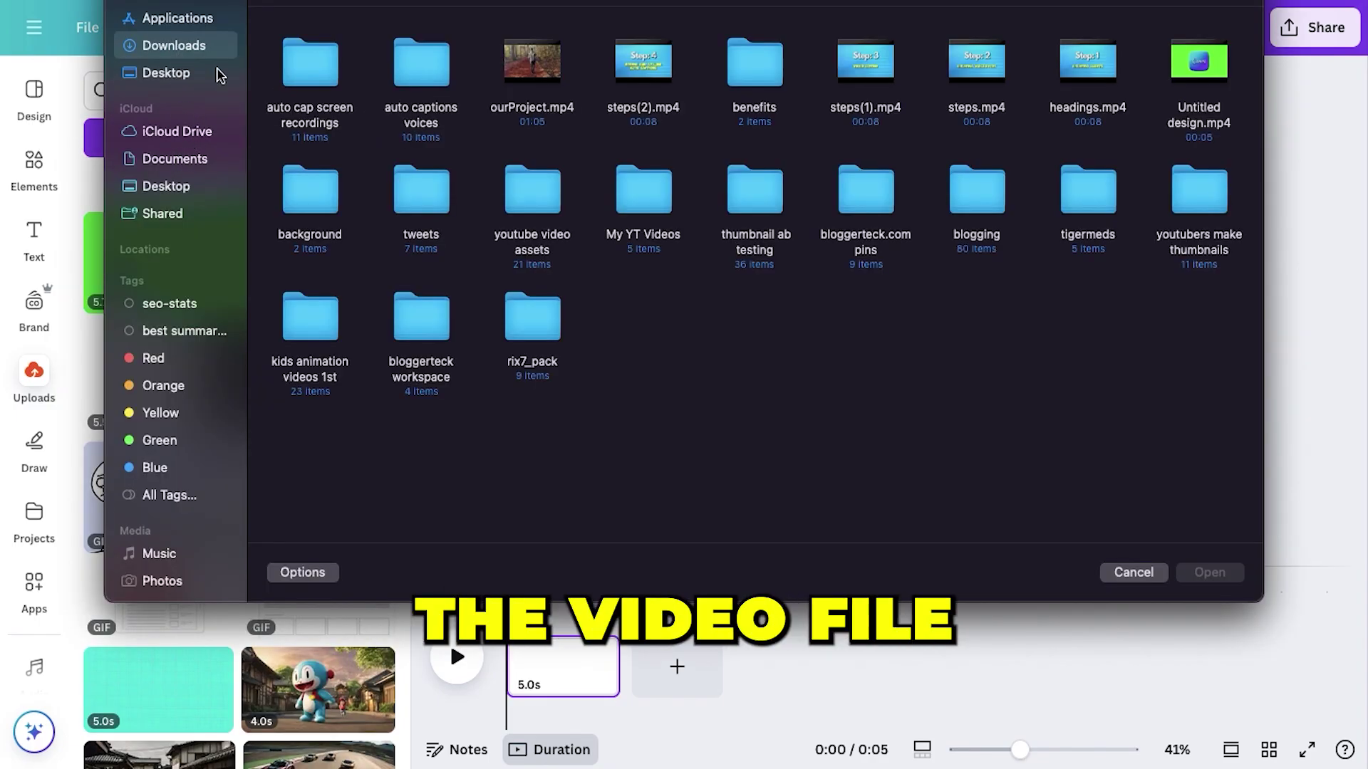
left_click(532, 63)
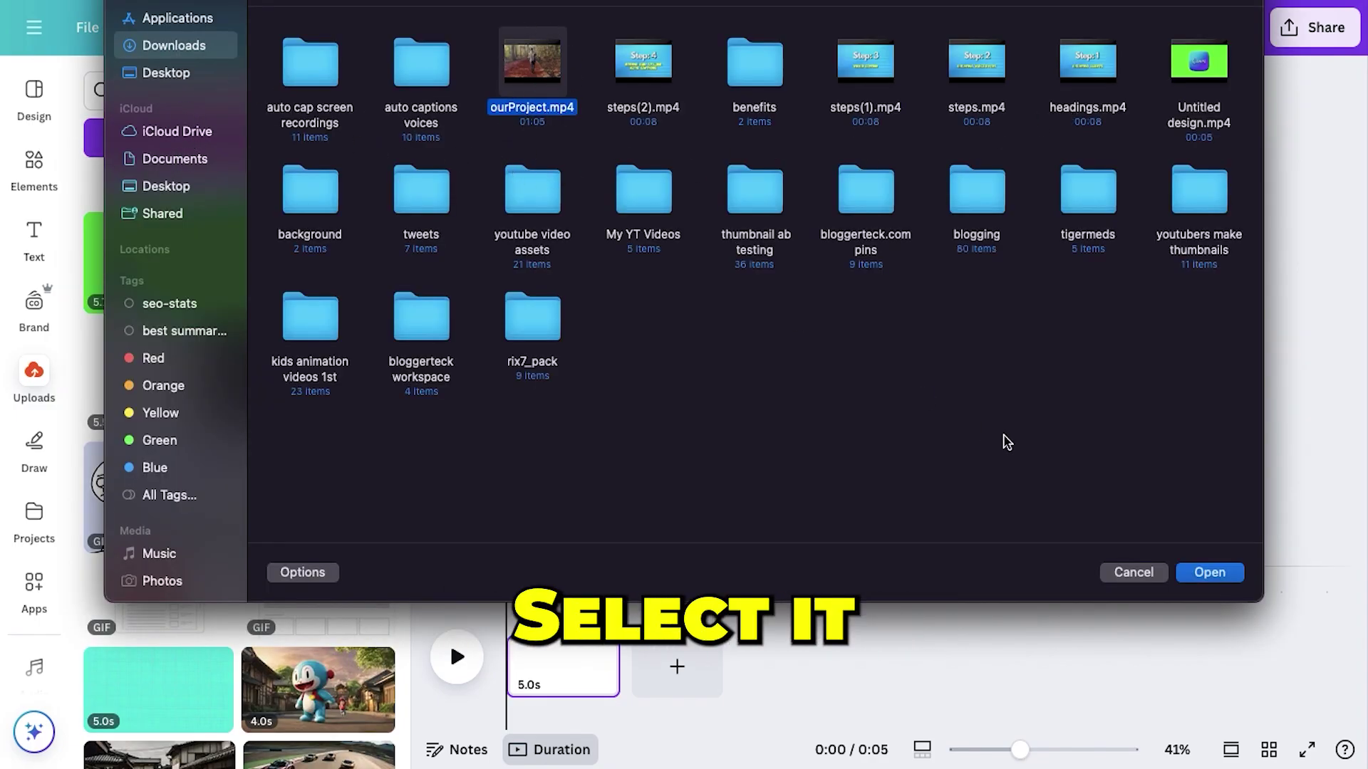
left_click(1209, 573)
mouse_move(226, 236)
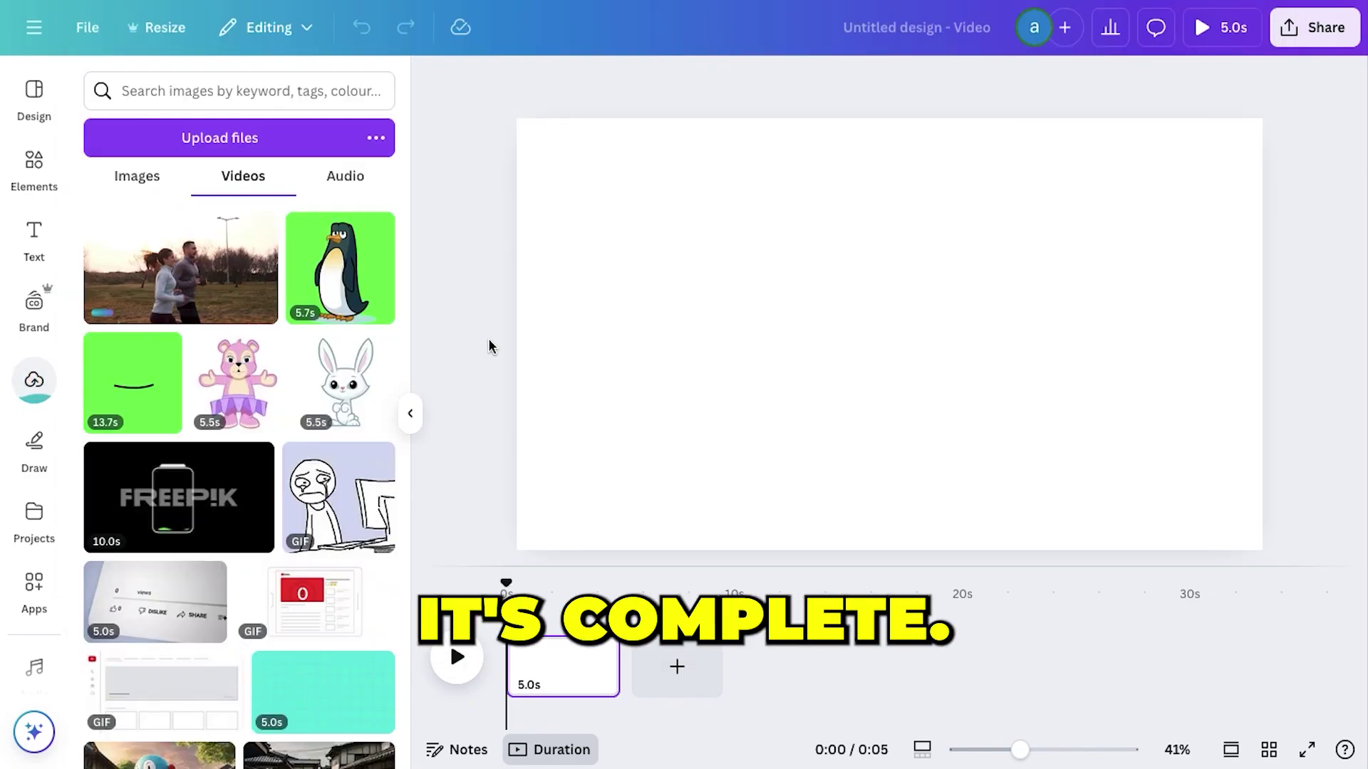
mouse_move(212, 286)
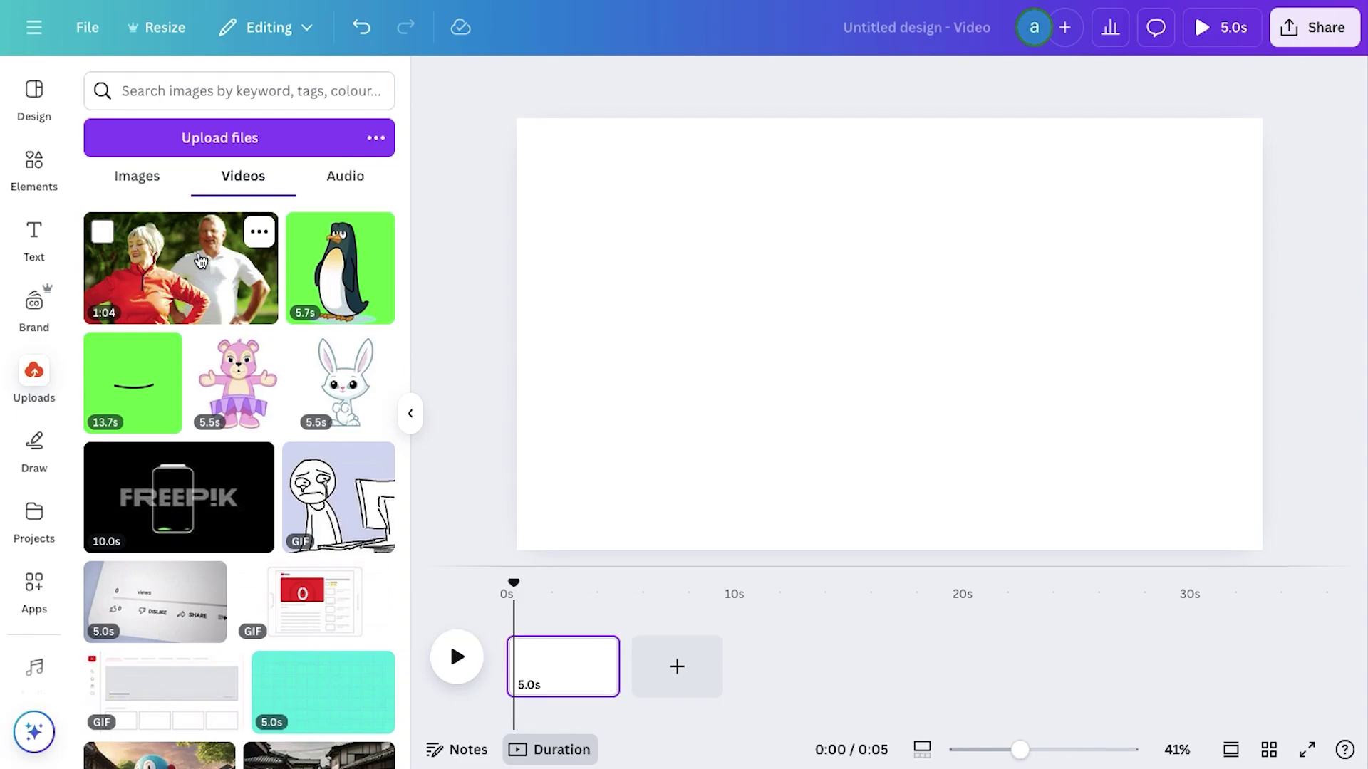
- Add the uploaded ourProject.mp4 to the page and set it as the background video
left_click(190, 280)
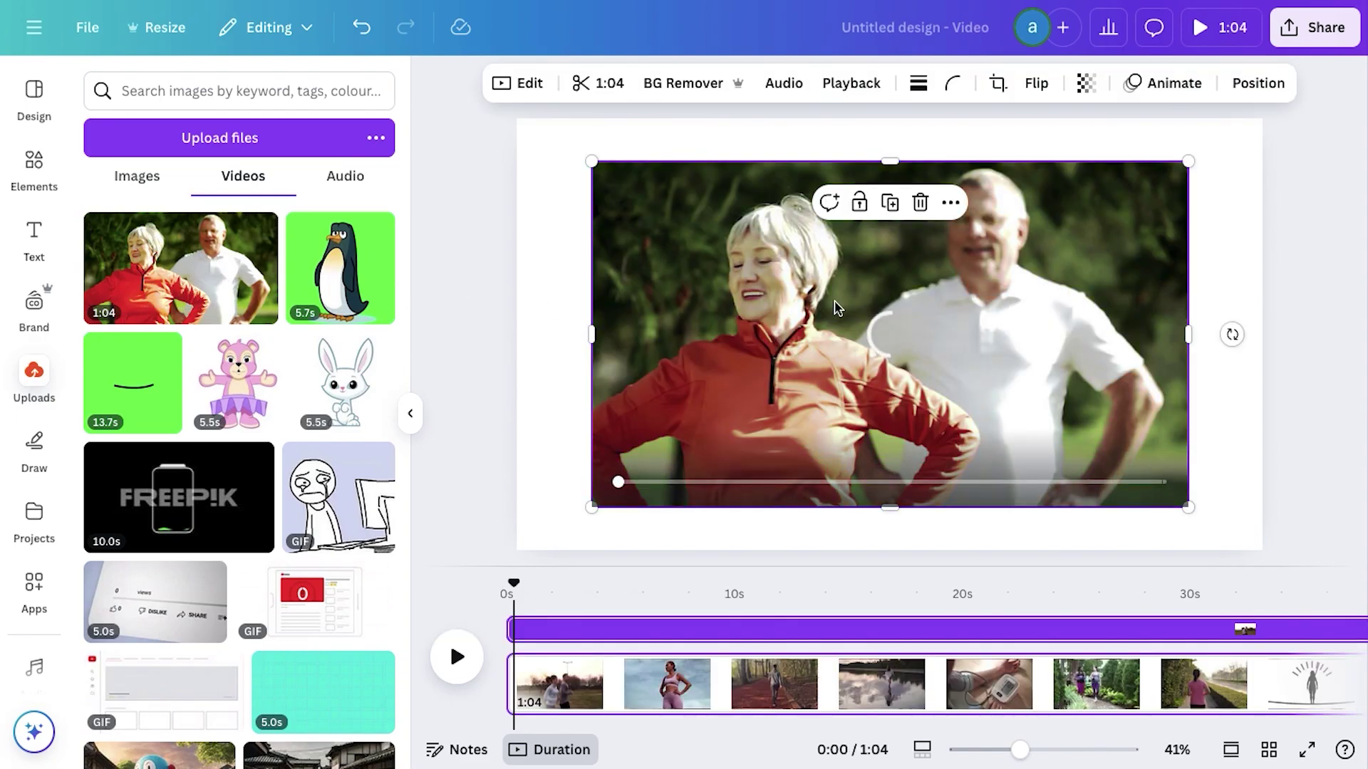
left_click(951, 203)
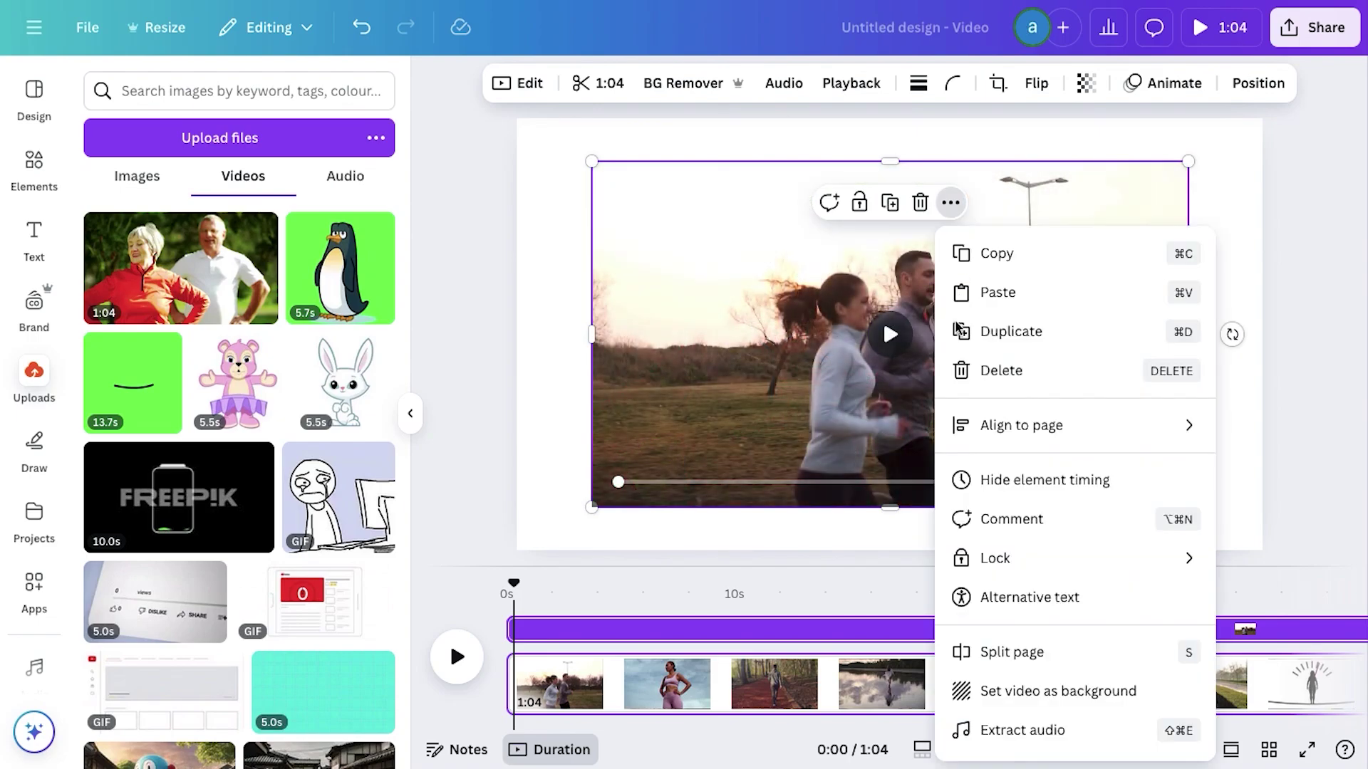
left_click(1027, 693)
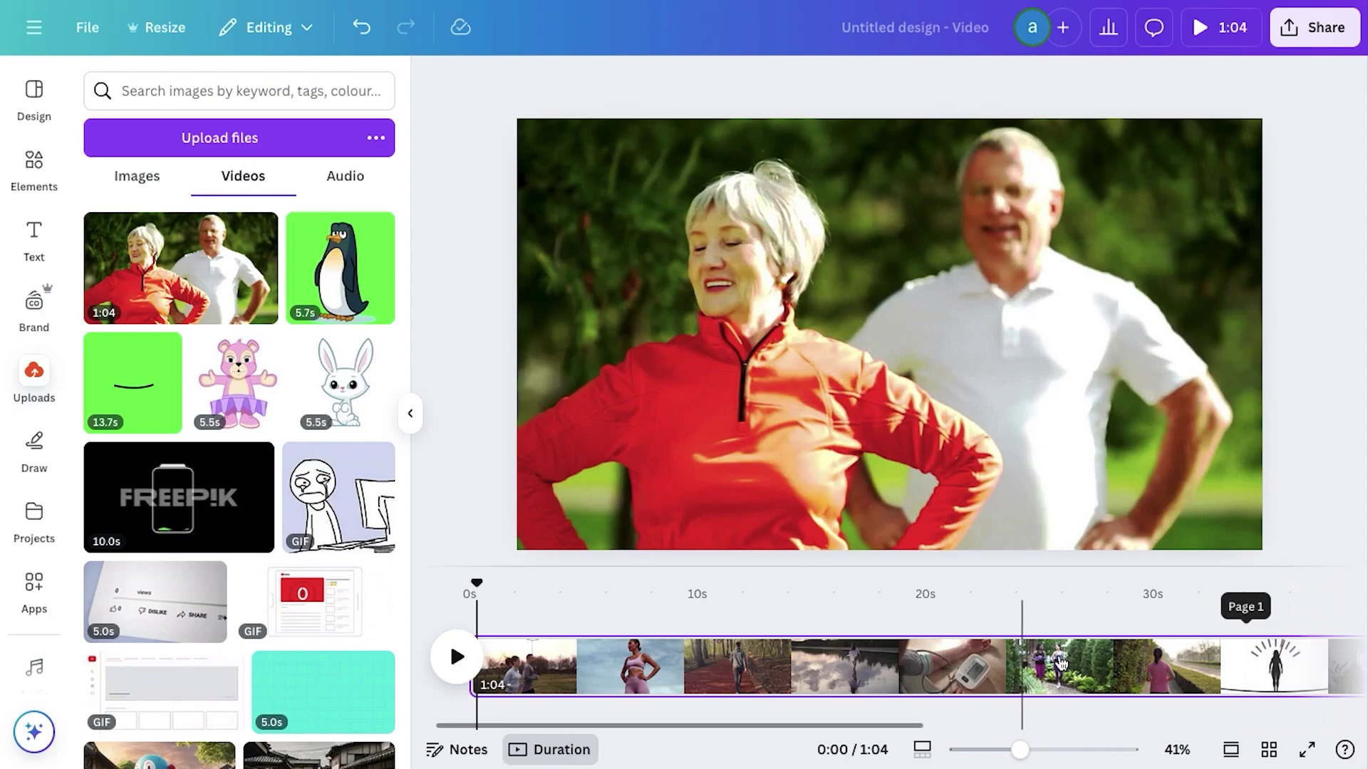
scroll(1060, 663, "right", 5)
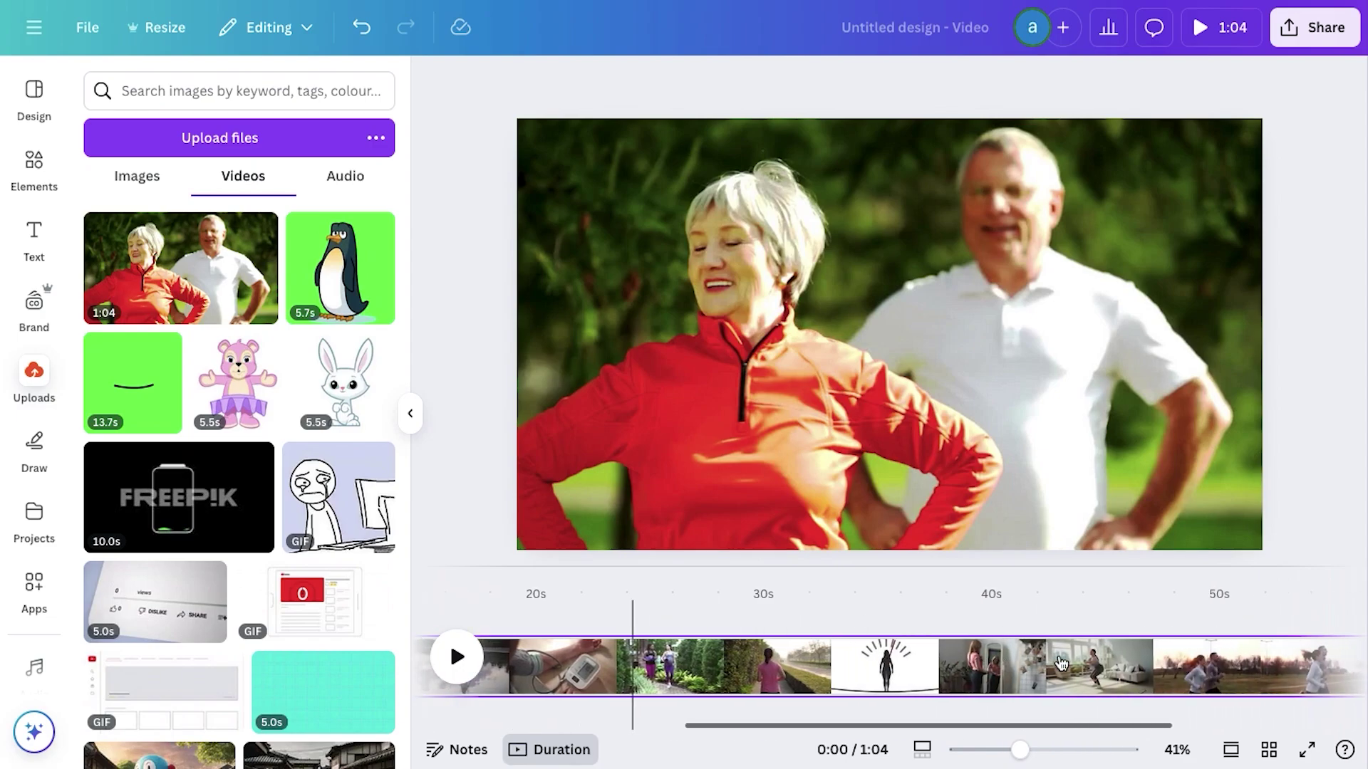
scroll(1056, 663, "left", 5)
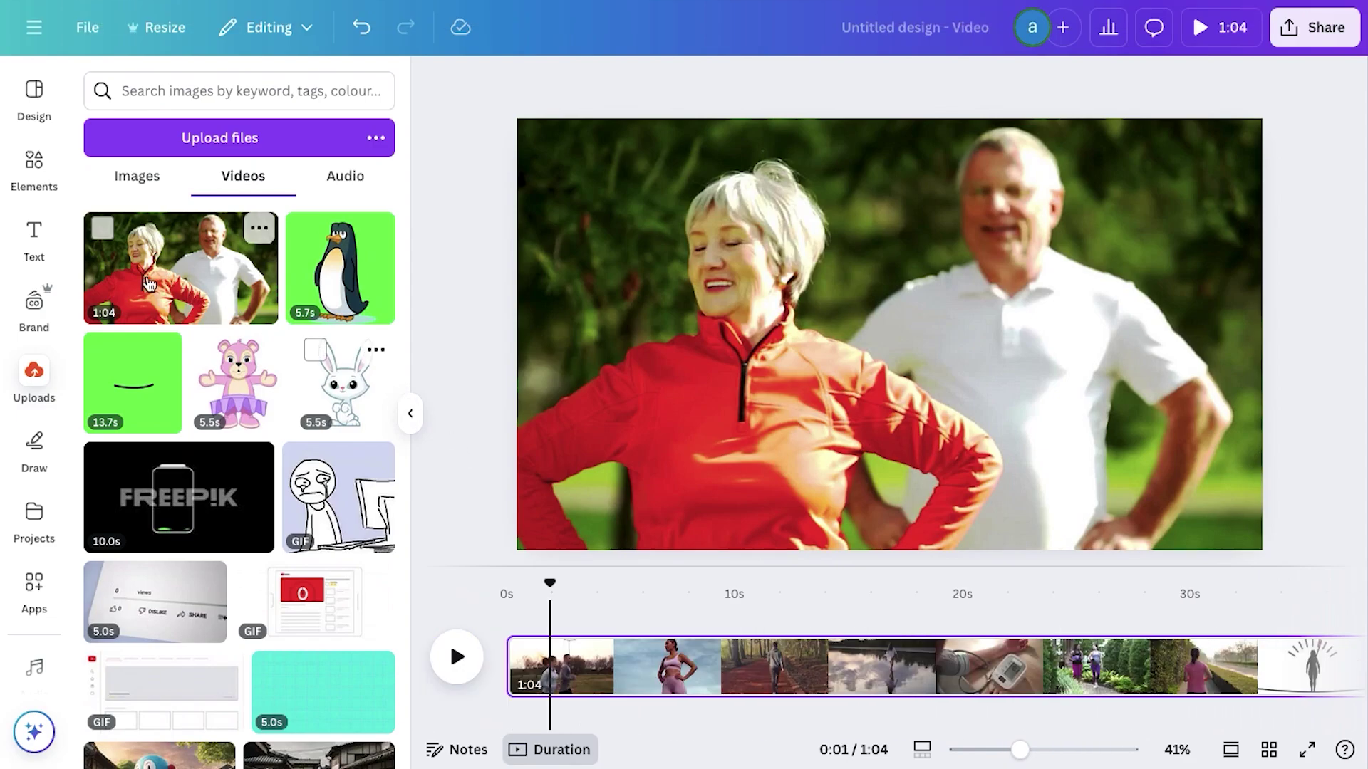
- Generate auto captions for ourProject.mp4 from the Text panel's Captions feature
left_click(37, 258)
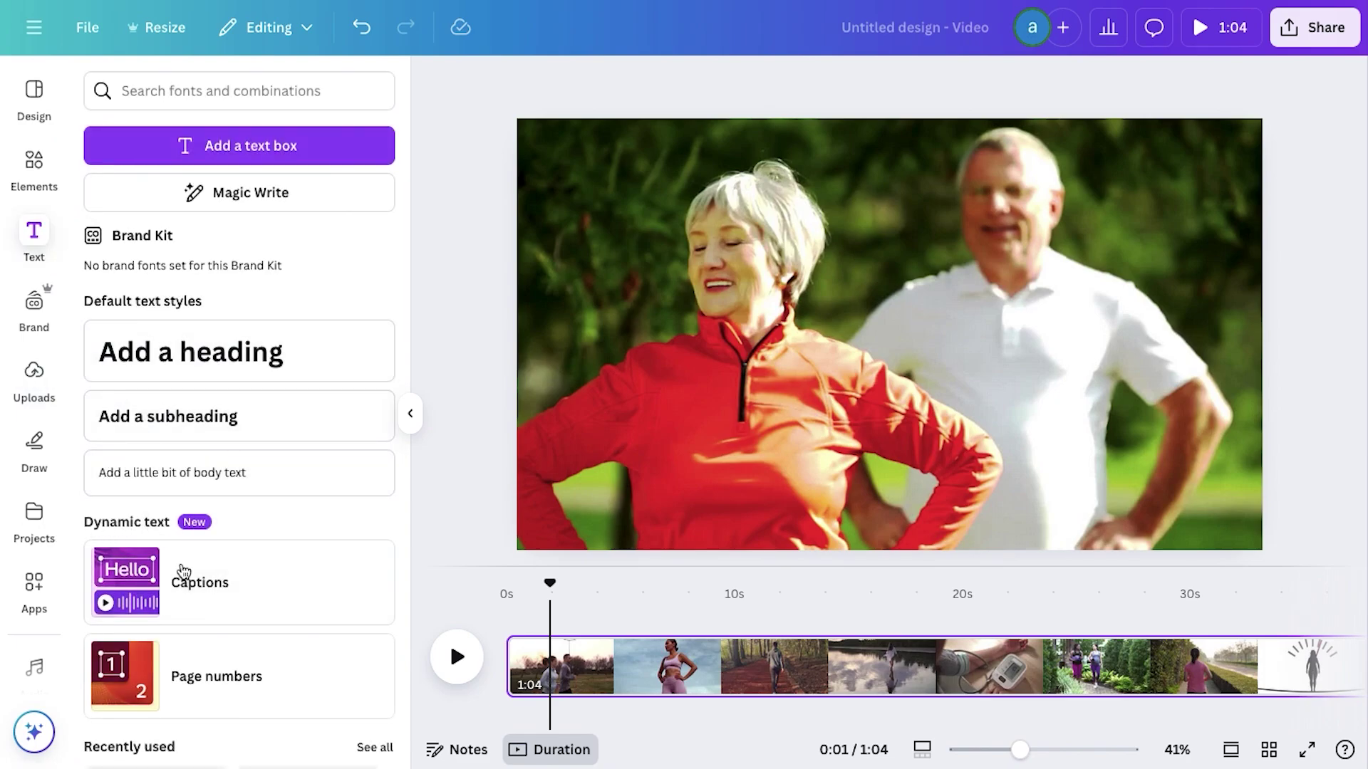
left_click(191, 582)
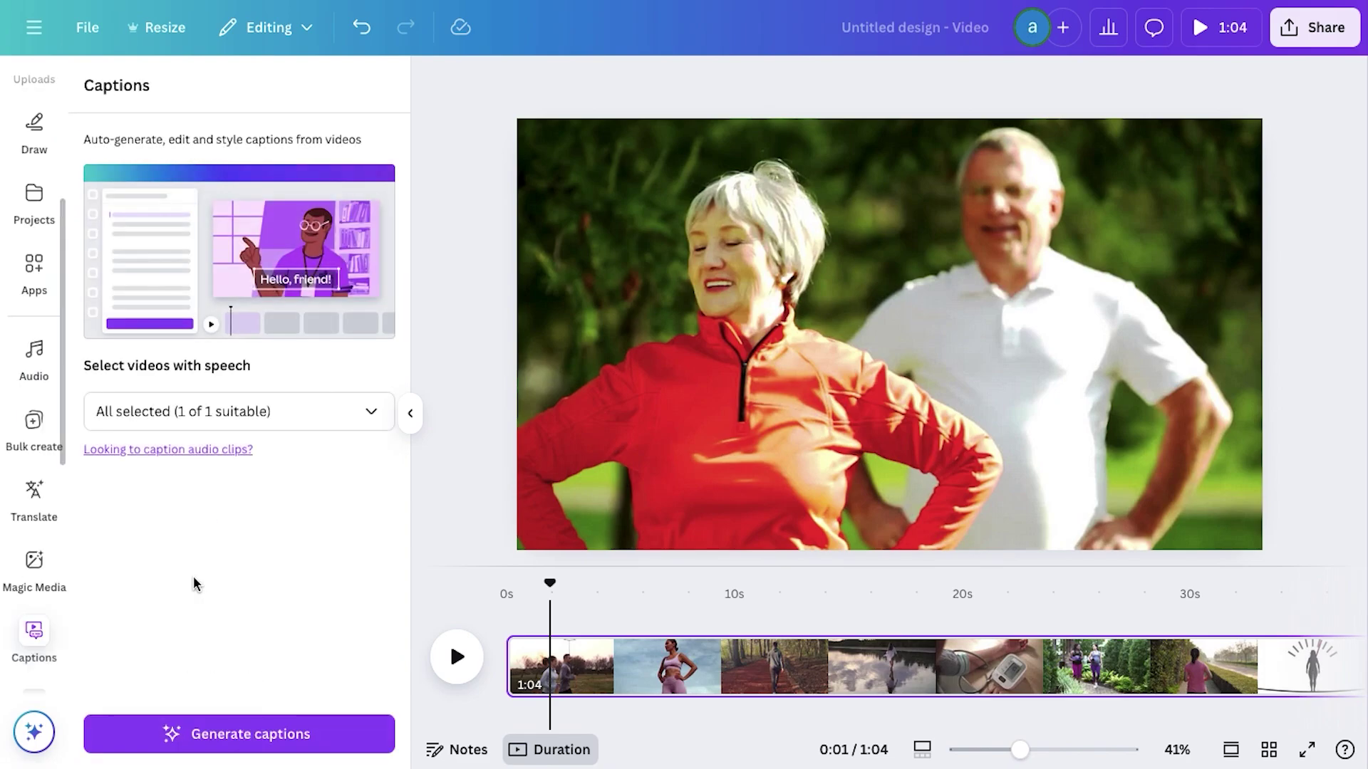
left_click(217, 422)
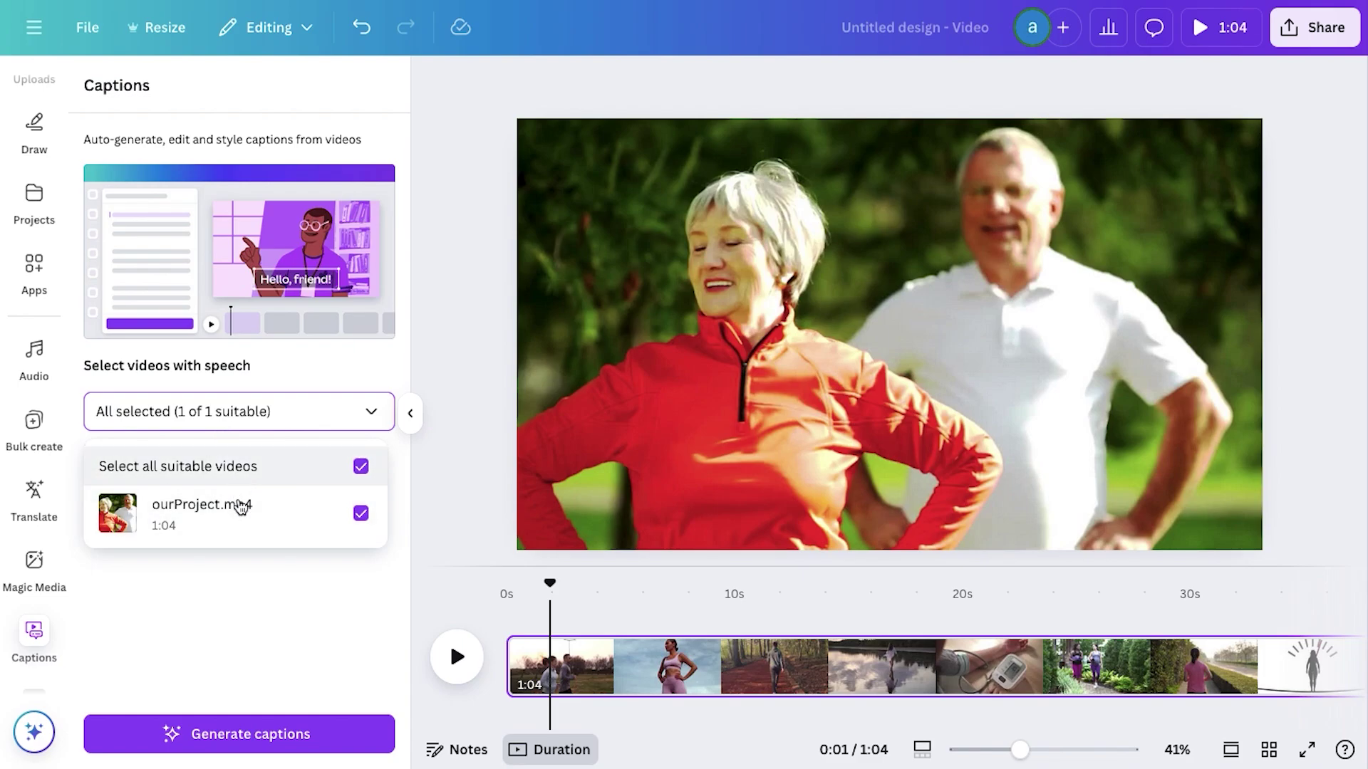
left_click(249, 577)
left_click(235, 741)
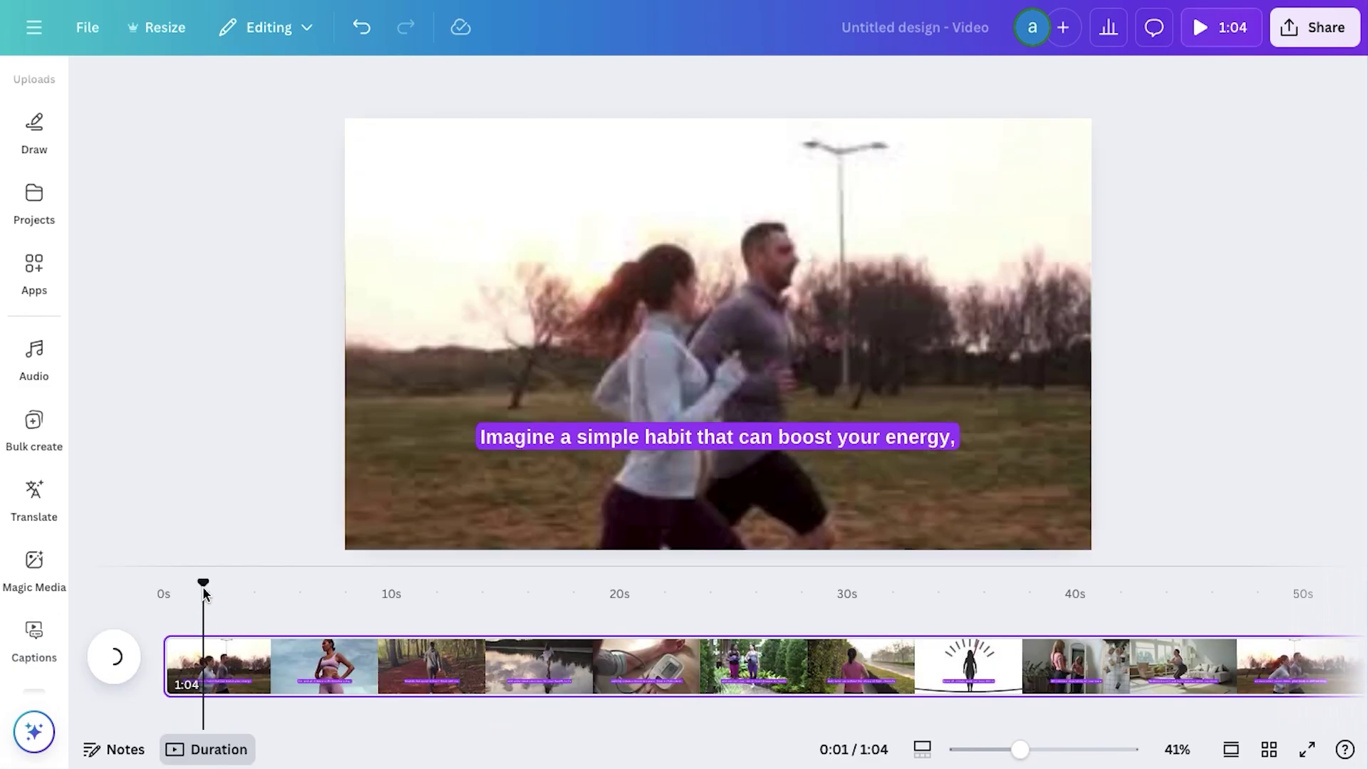
- Preview the captions along the timeline, test uppercase on them, then undo it
left_click_drag(203, 578, 1061, 580)
left_click(255, 617)
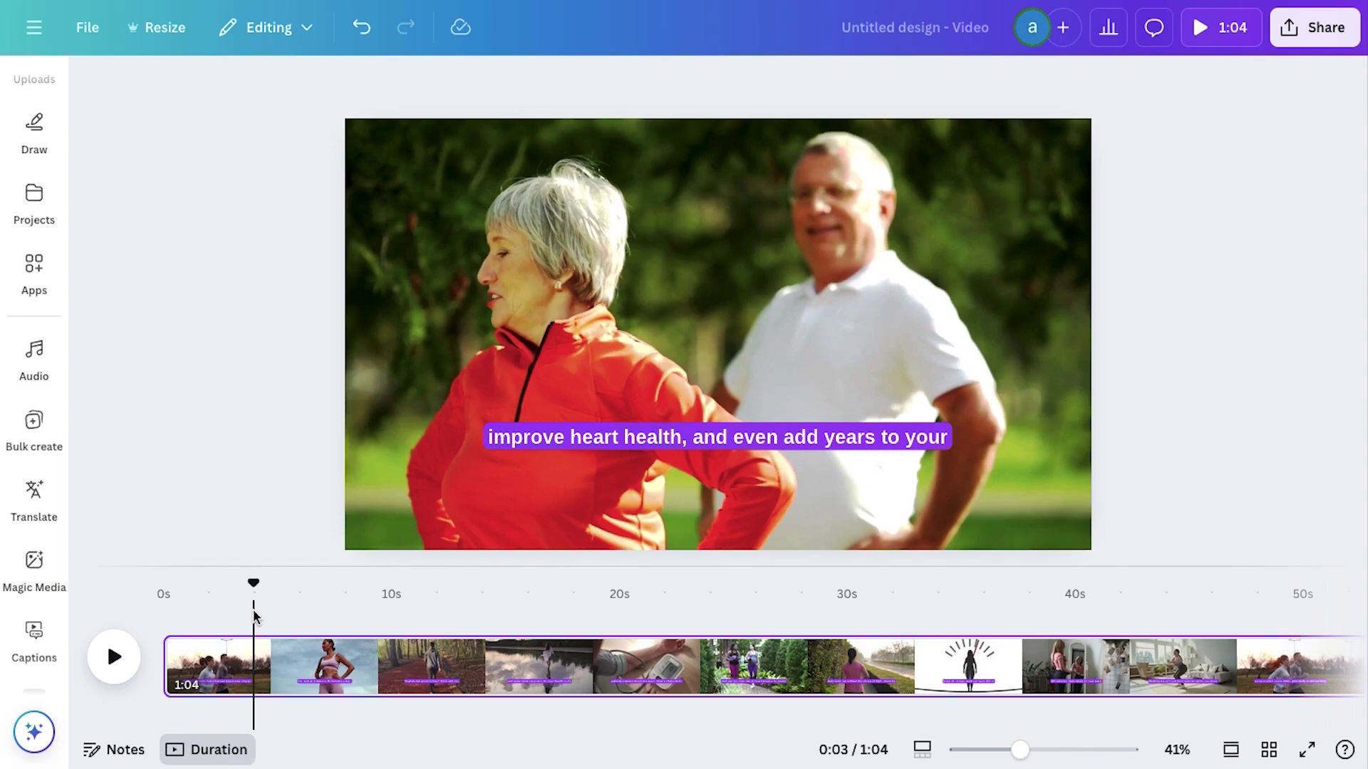
left_click(596, 441)
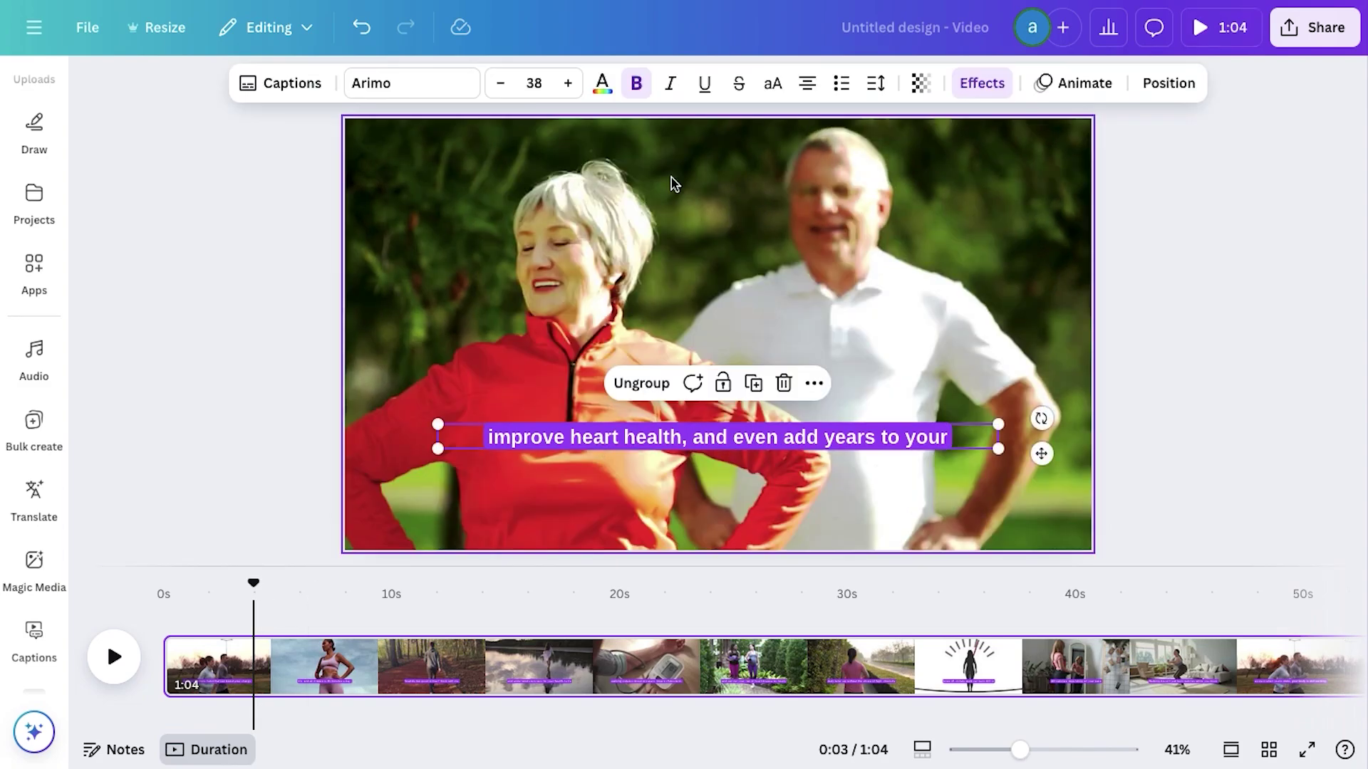
left_click(772, 83)
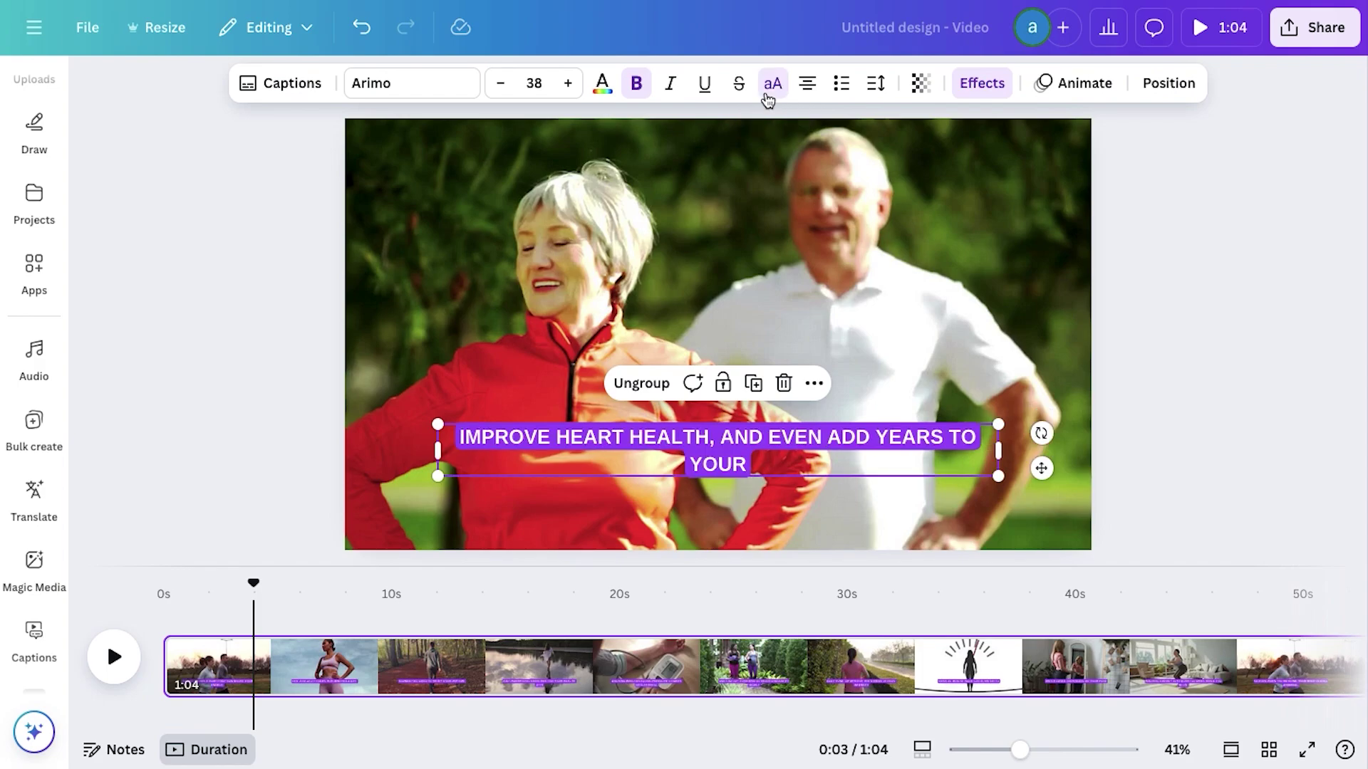
left_click(311, 466)
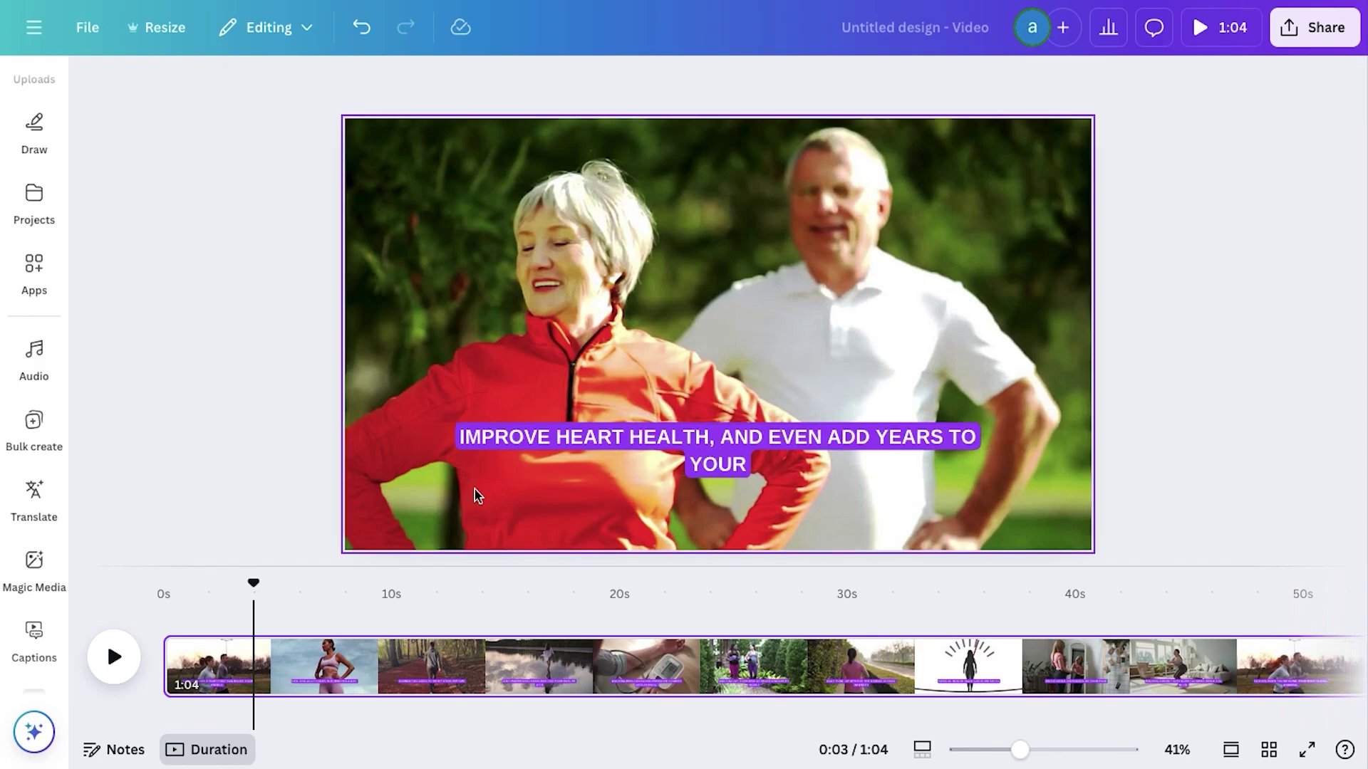
key("ctrl+z")
left_click(466, 434)
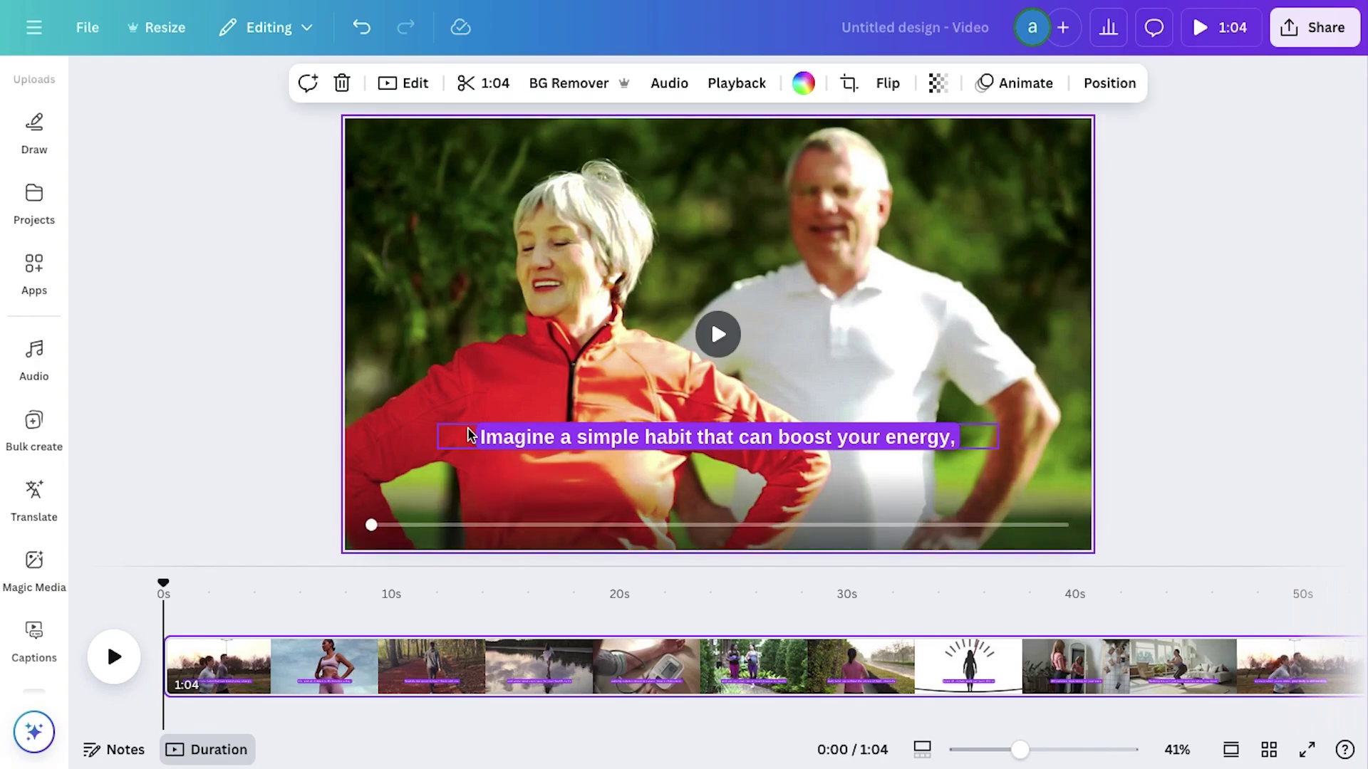
left_click(258, 491)
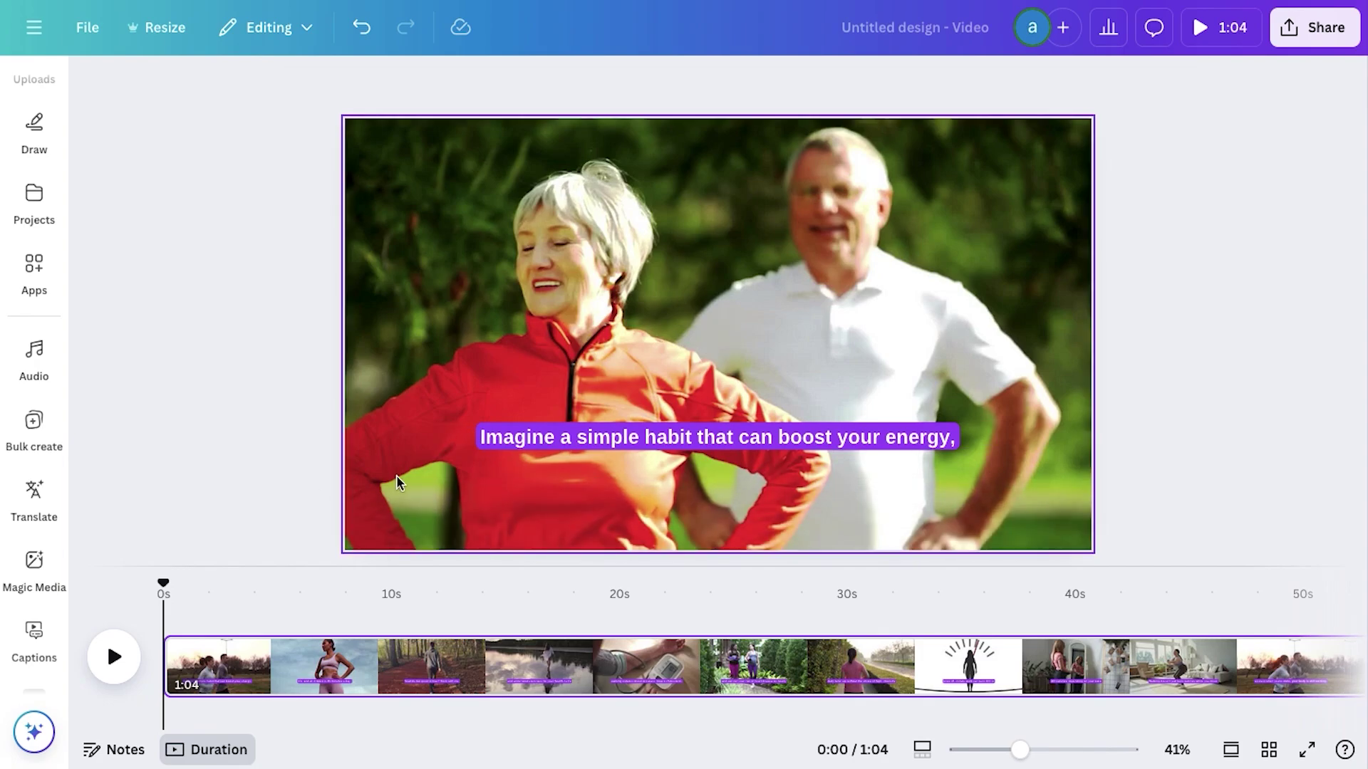
left_click(538, 439)
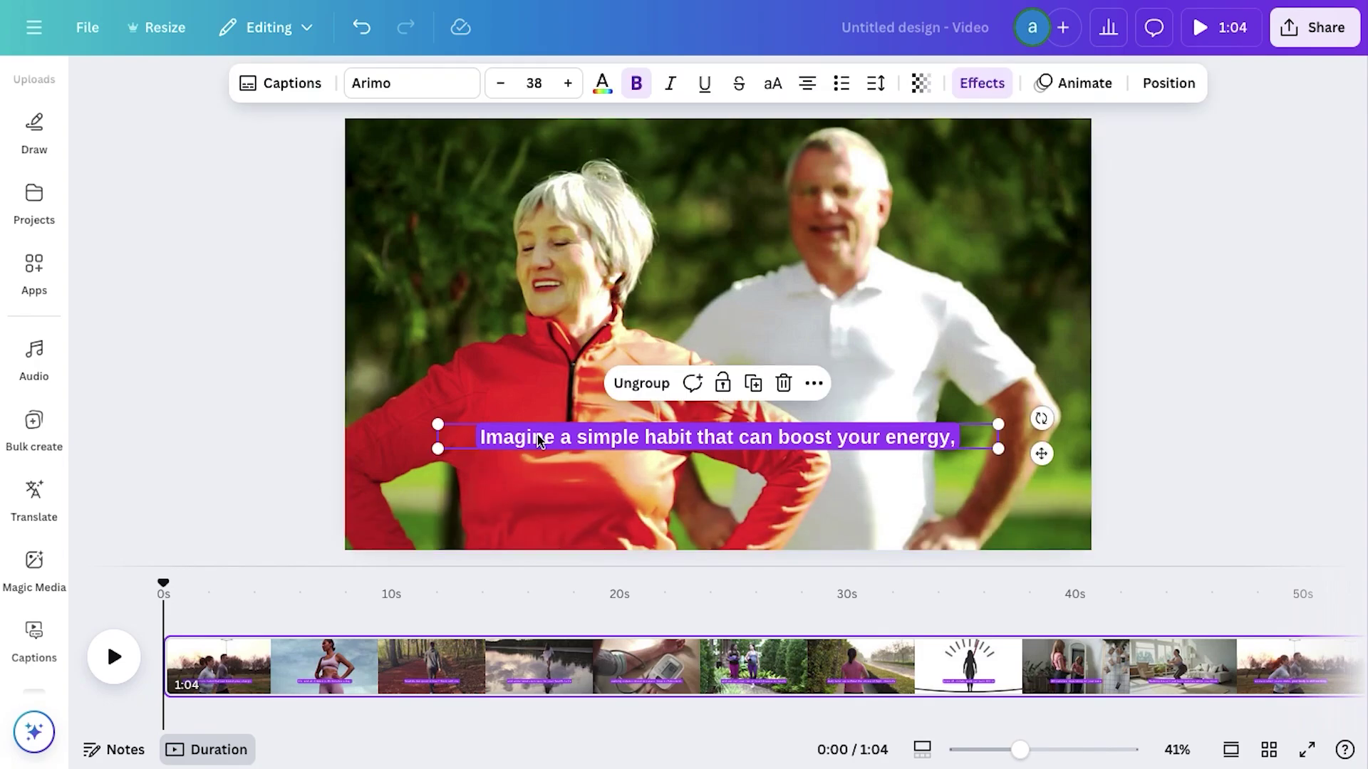
- Scroll through the full list of generated caption lines, then close it
left_click(298, 87)
scroll(207, 320, "down", 5)
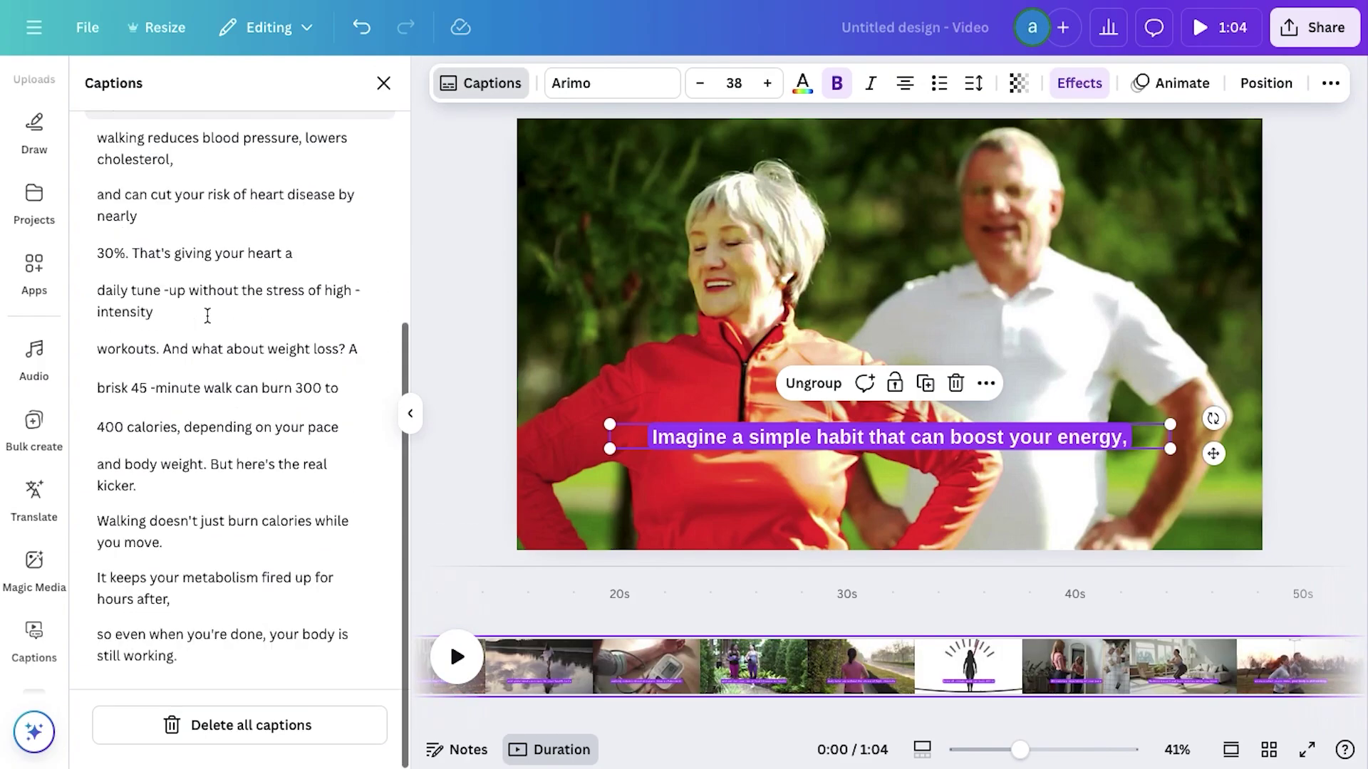
scroll(208, 314, "up", 5)
scroll(130, 182, "down", 1)
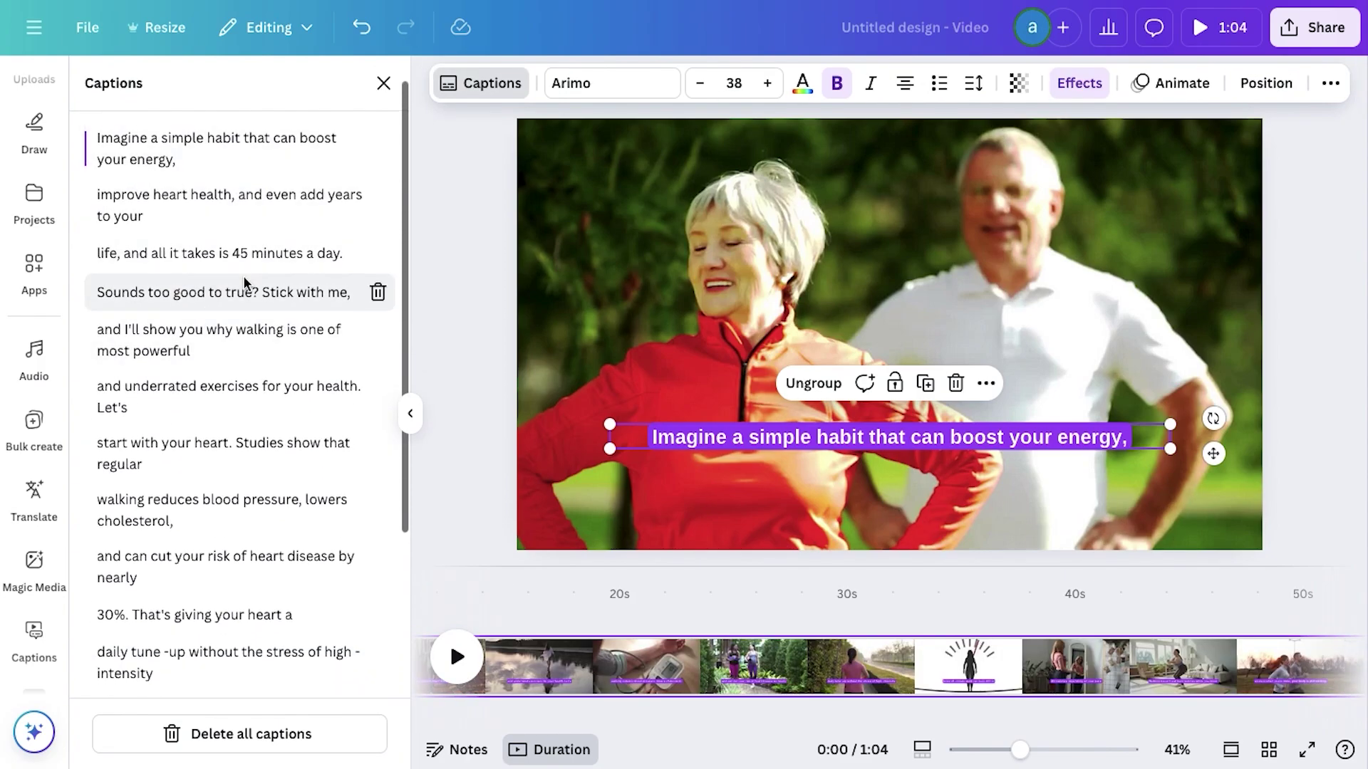
scroll(243, 285, "down", 3)
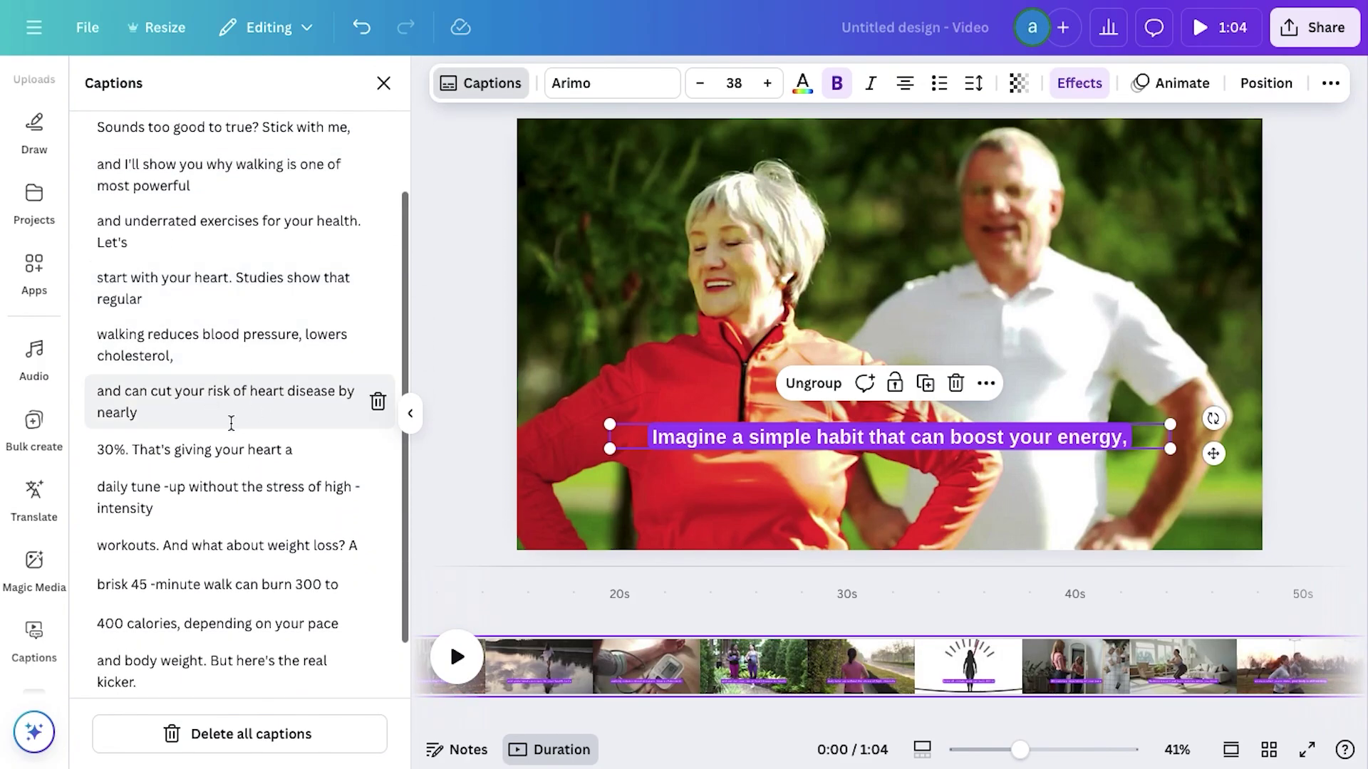
scroll(233, 413, "down", 4)
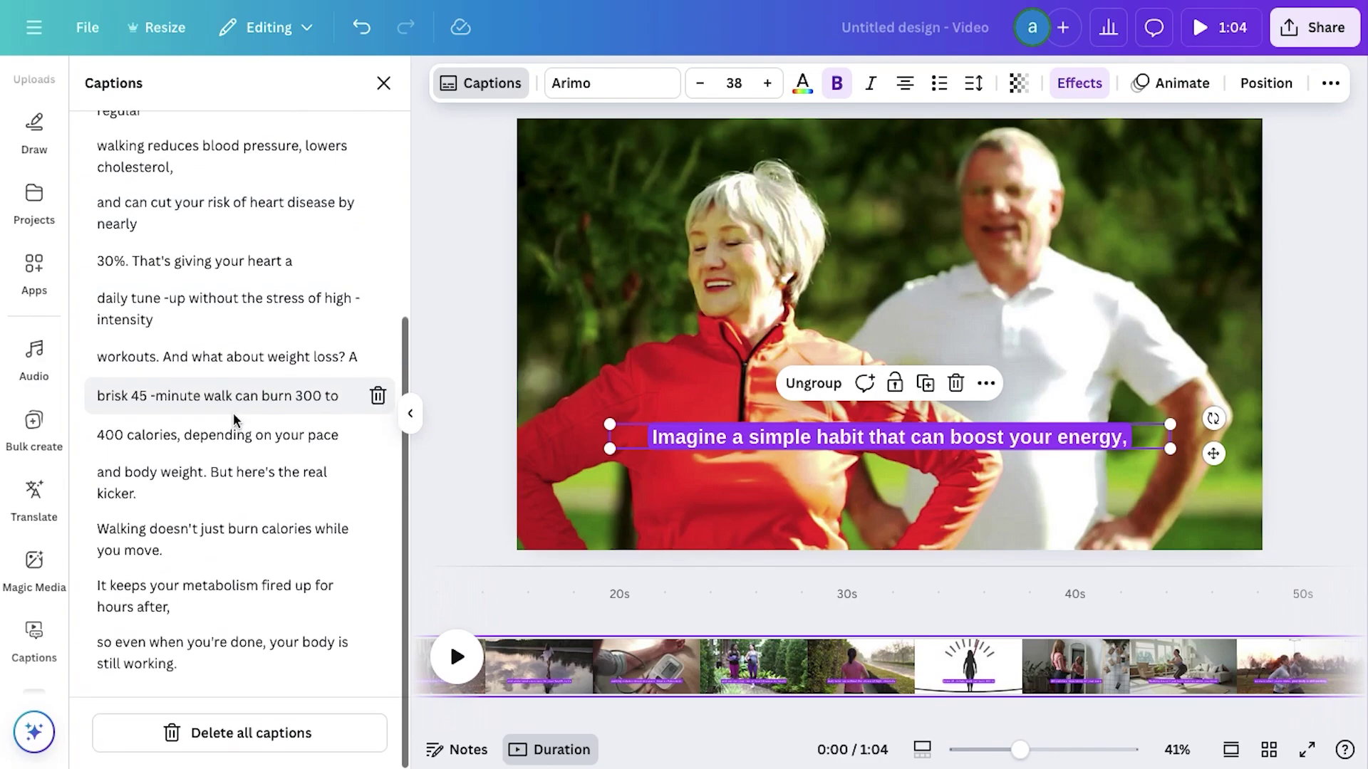
scroll(217, 225, "up", 7)
key("ctrl+slash")
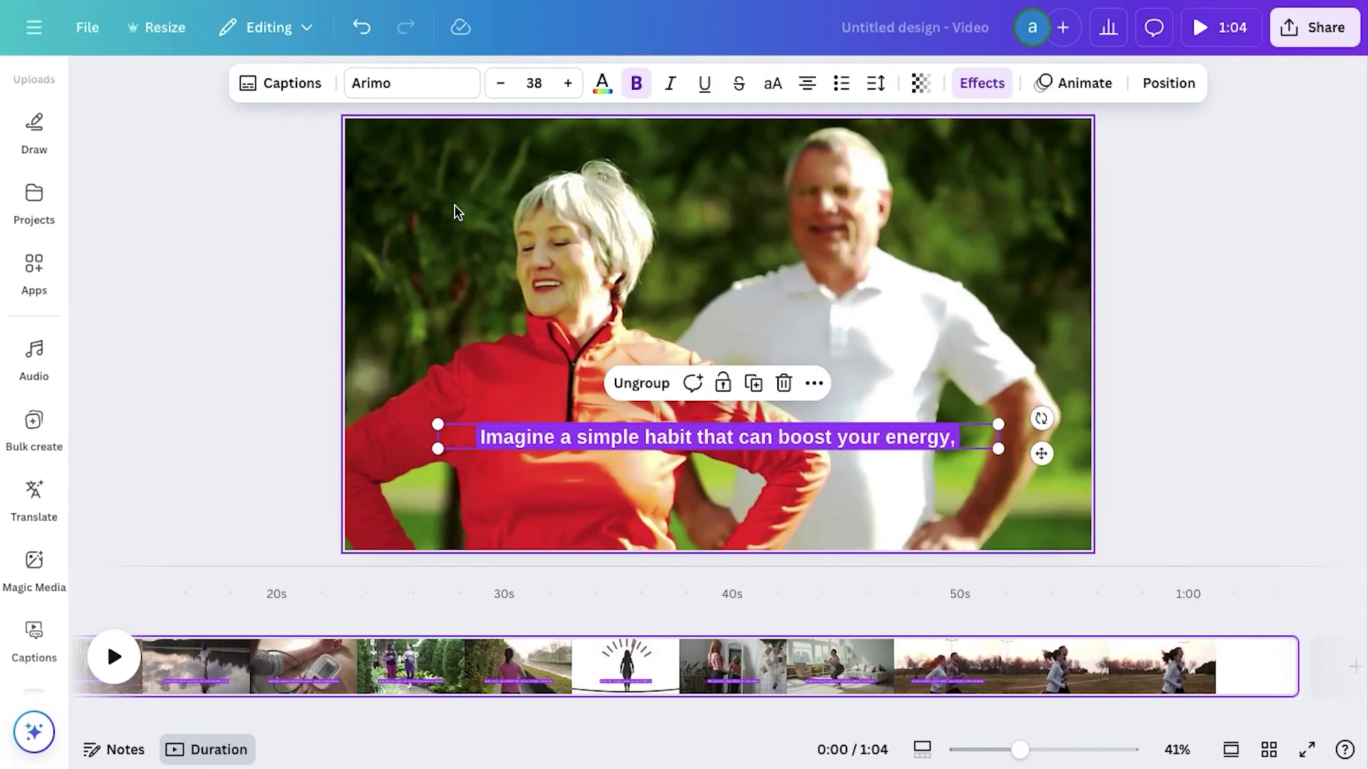
- Set the captions to Montserrat Bold and switch them to all uppercase
left_click(367, 84)
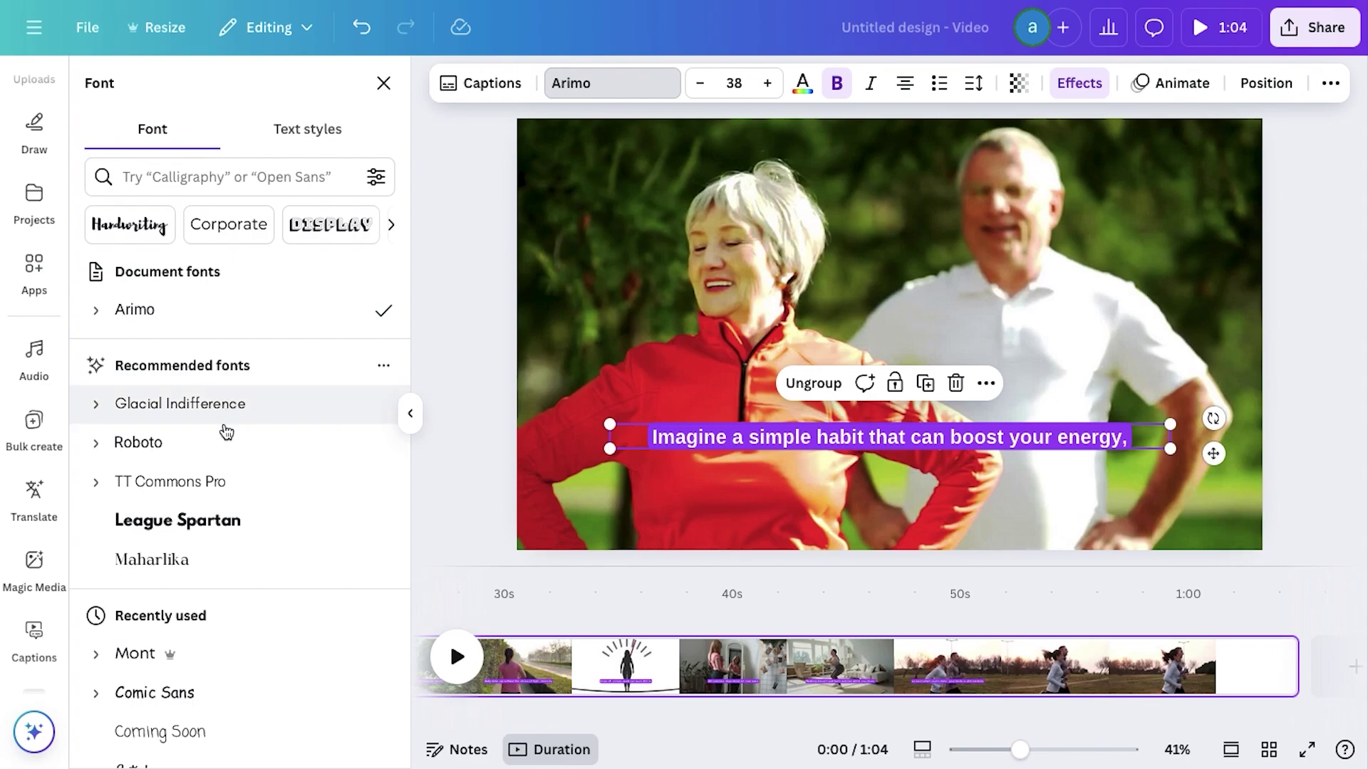
scroll(220, 449, "down", 3)
left_click(150, 484)
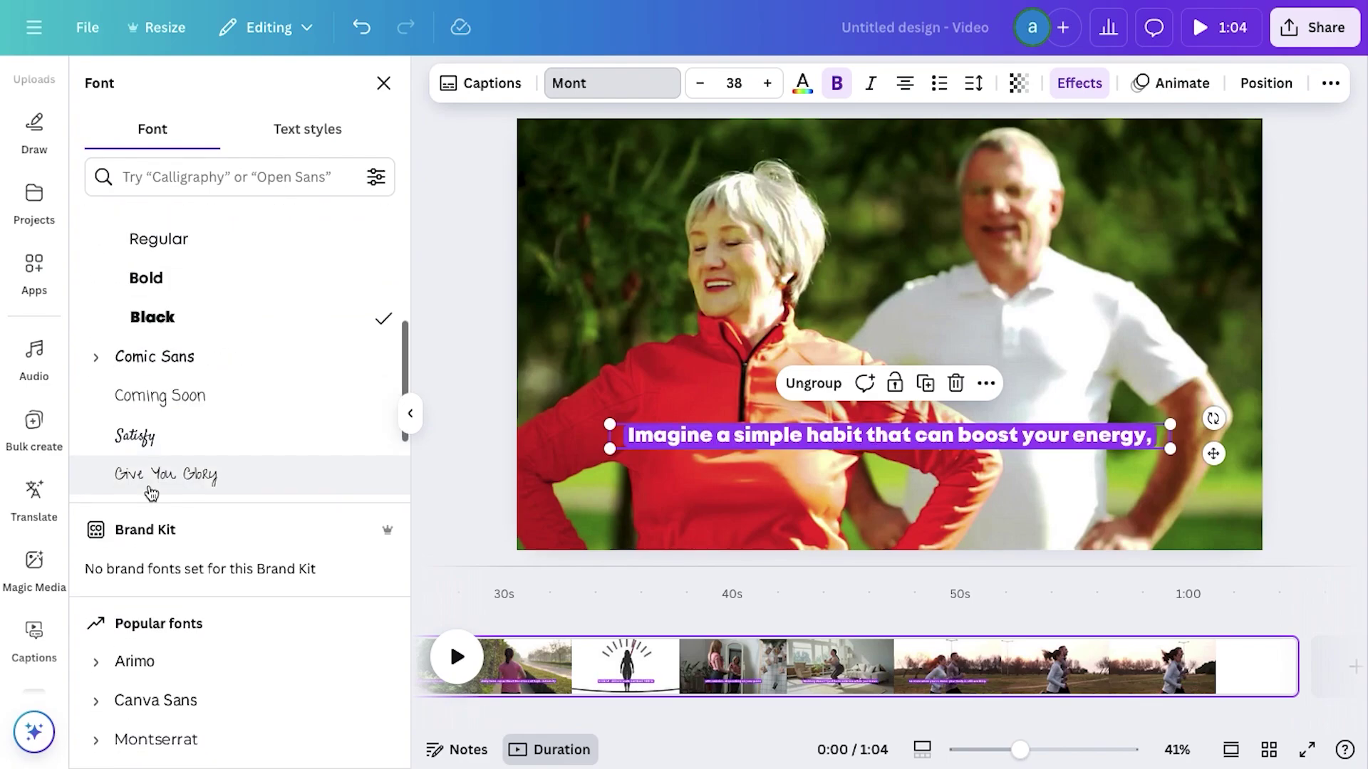
scroll(146, 477, "down", 4)
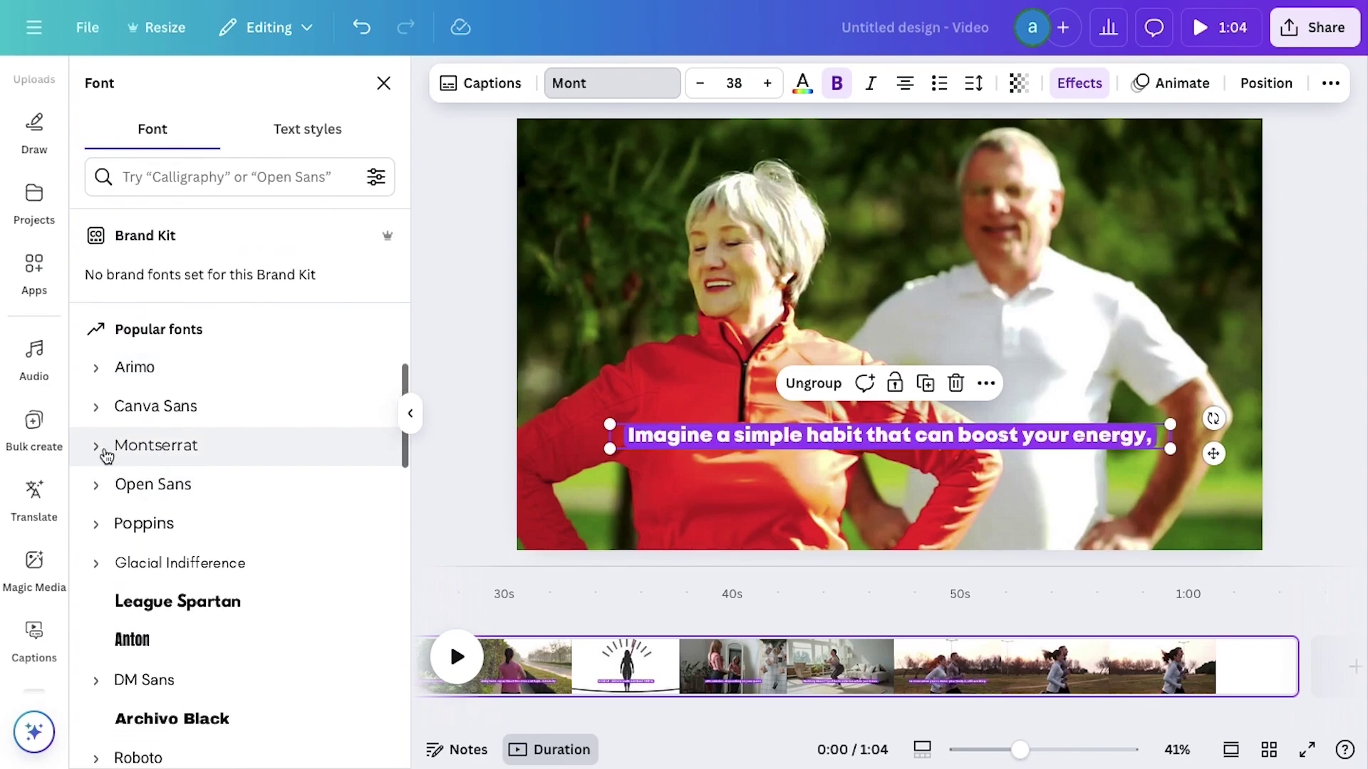
left_click(97, 448)
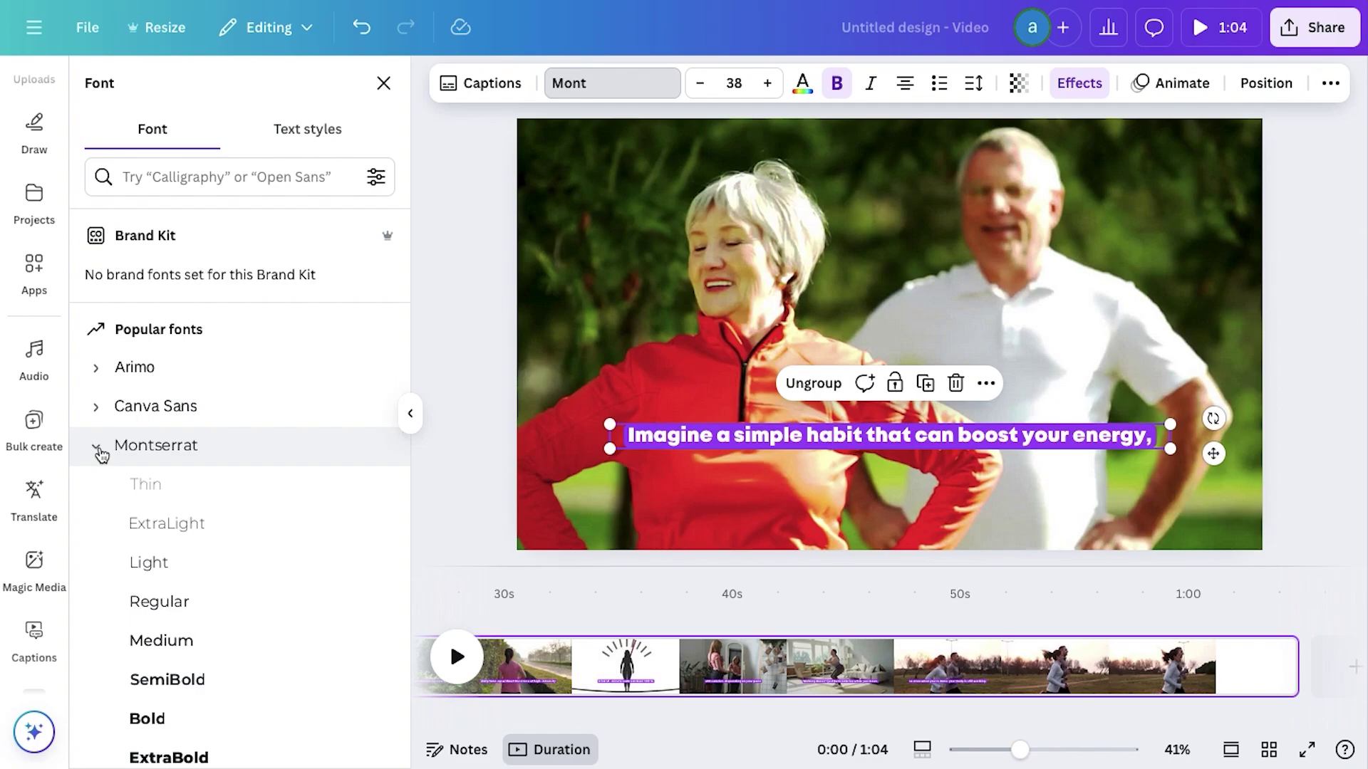
scroll(190, 635, "down", 3)
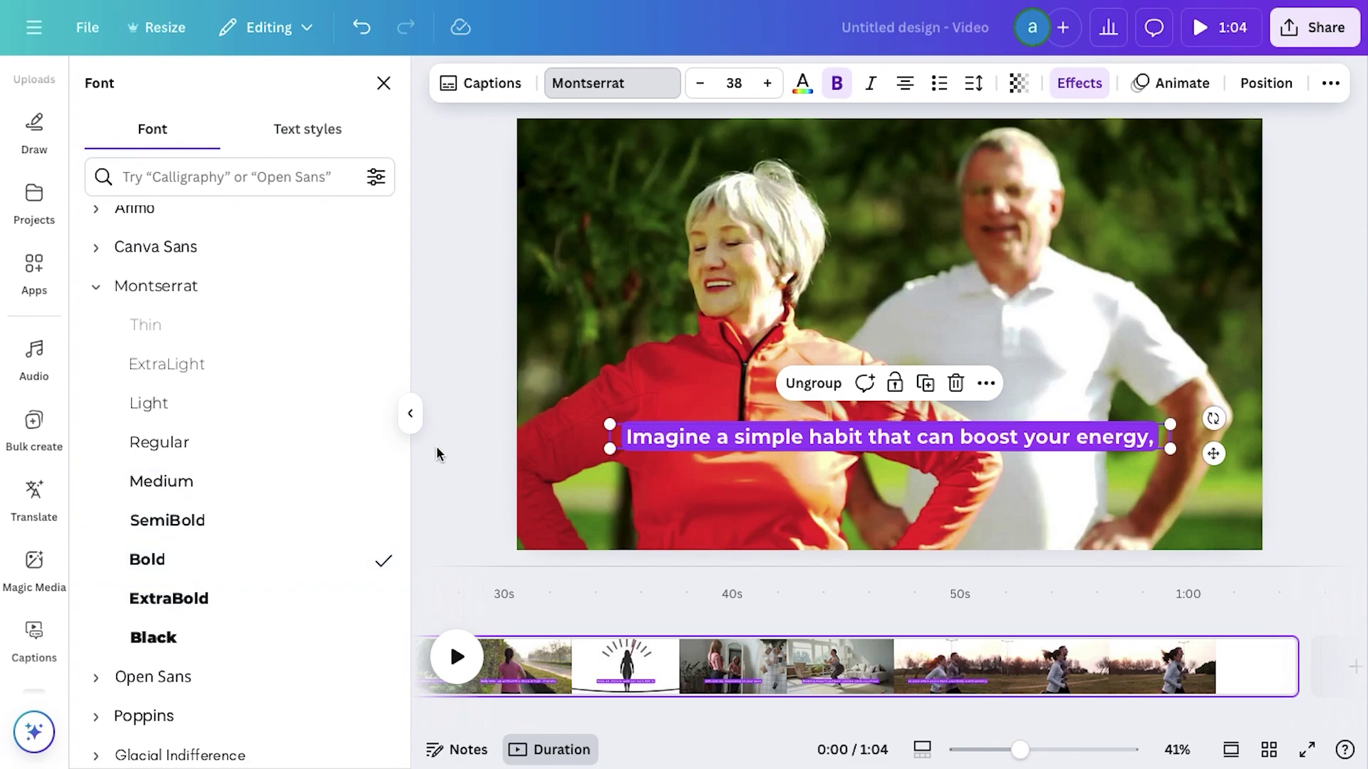
left_click(410, 413)
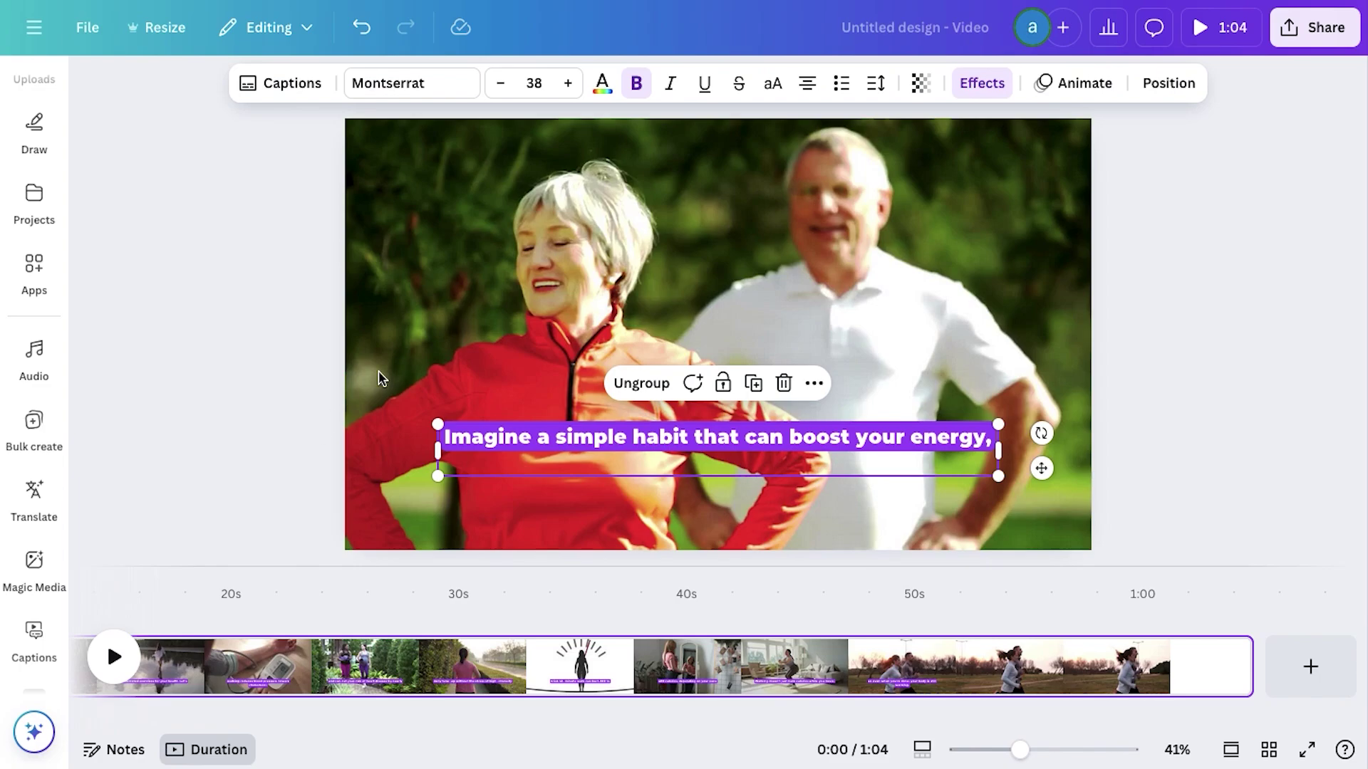
left_click(775, 84)
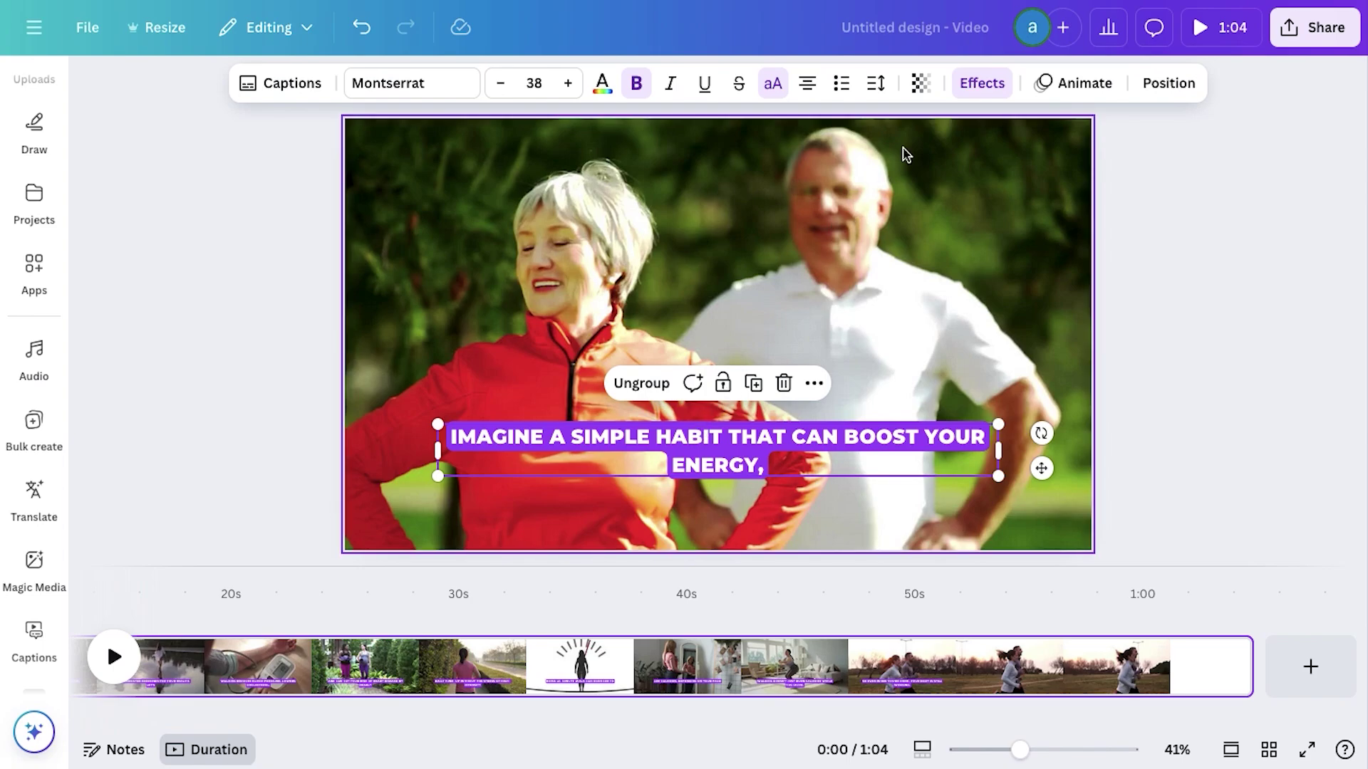
- Apply a black Outline effect to the caption text
left_click(974, 85)
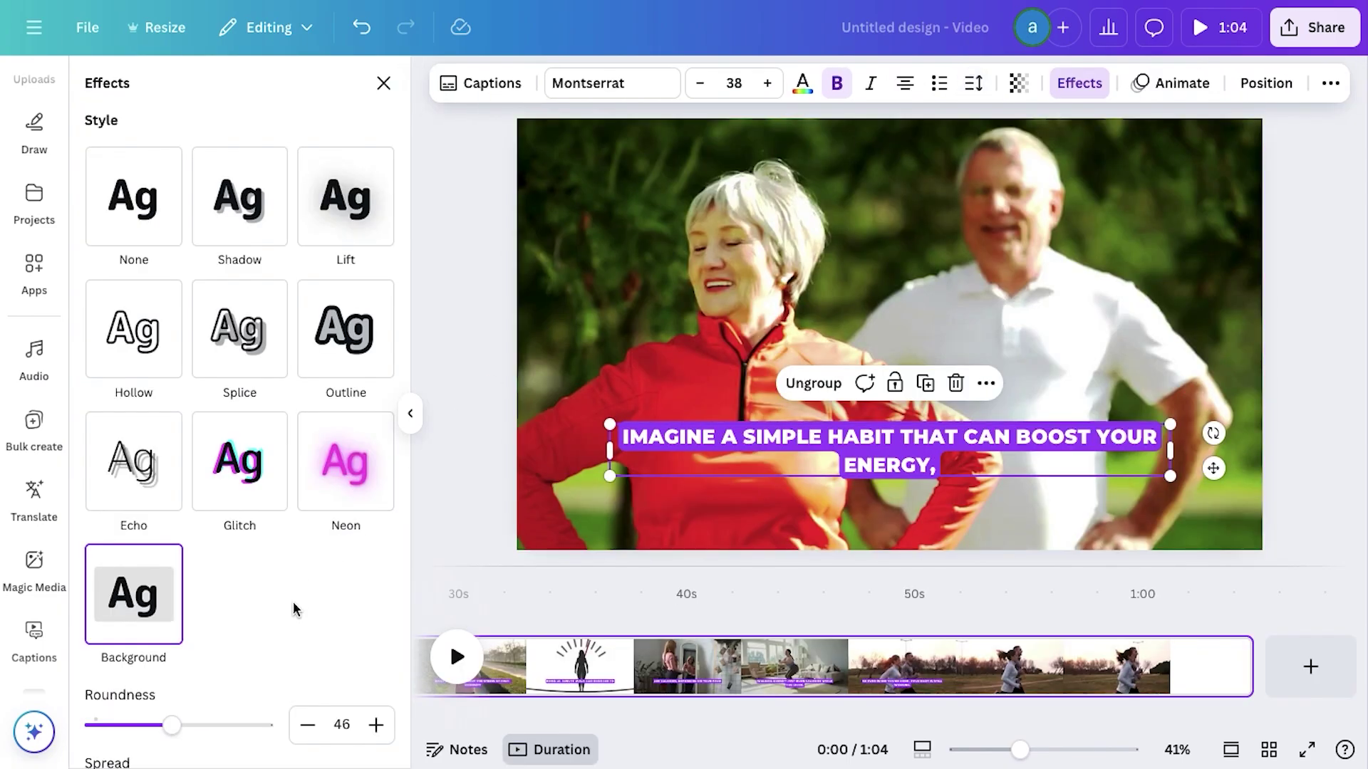
left_click(340, 332)
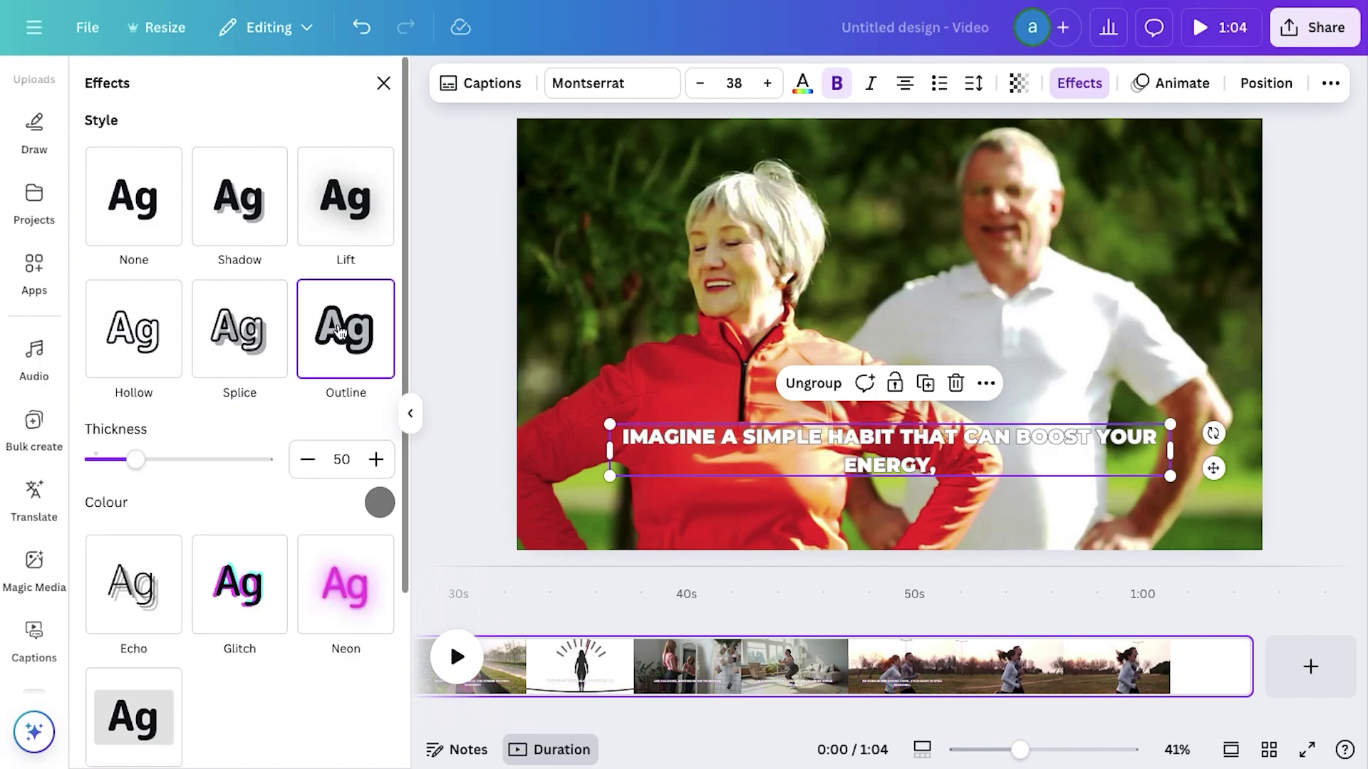
left_click(380, 502)
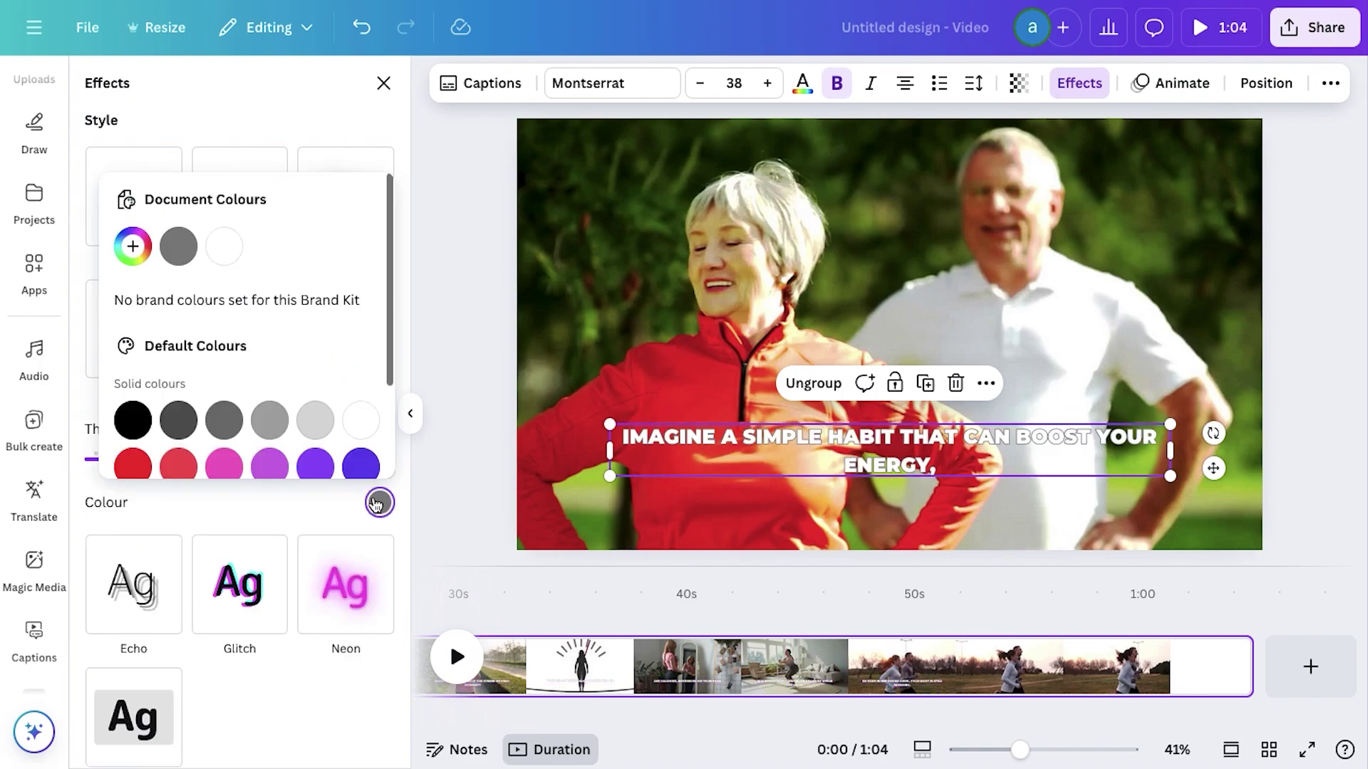
left_click(138, 424)
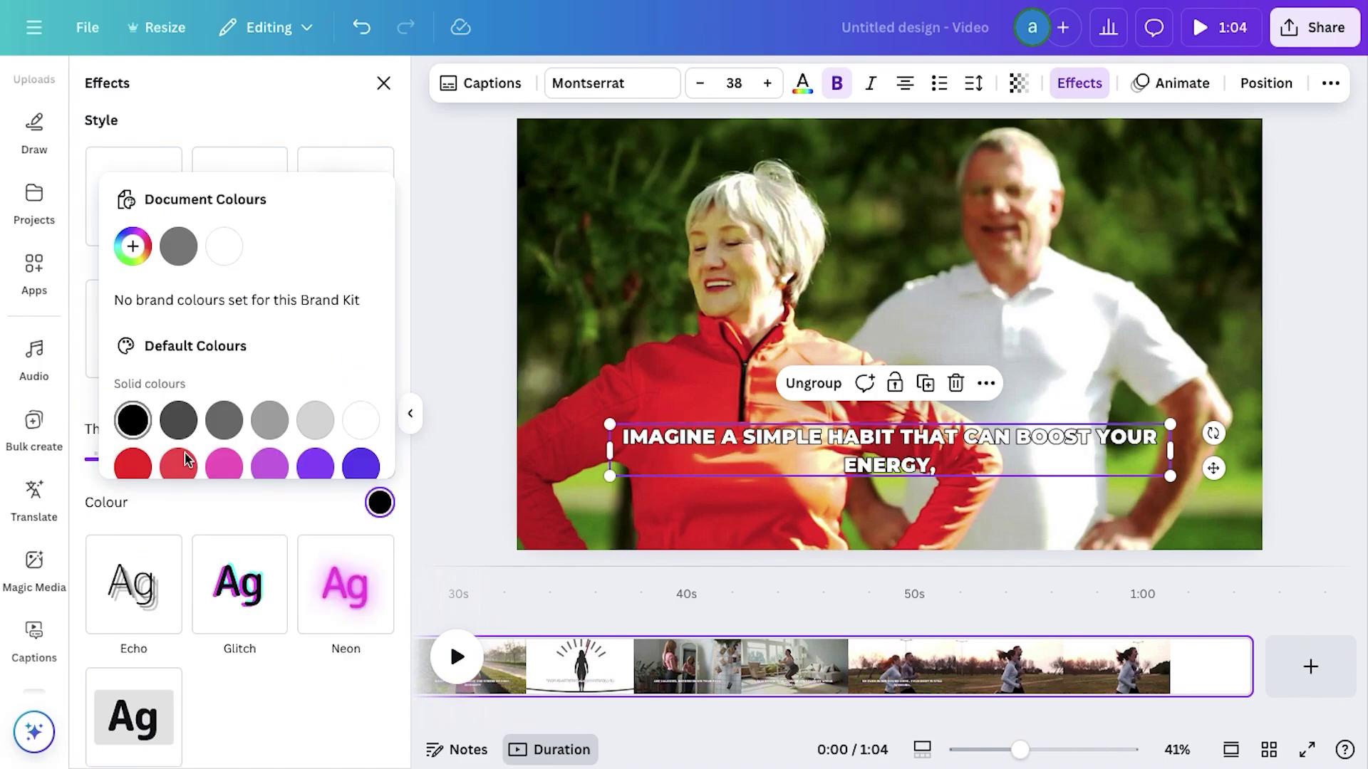
left_click(308, 499)
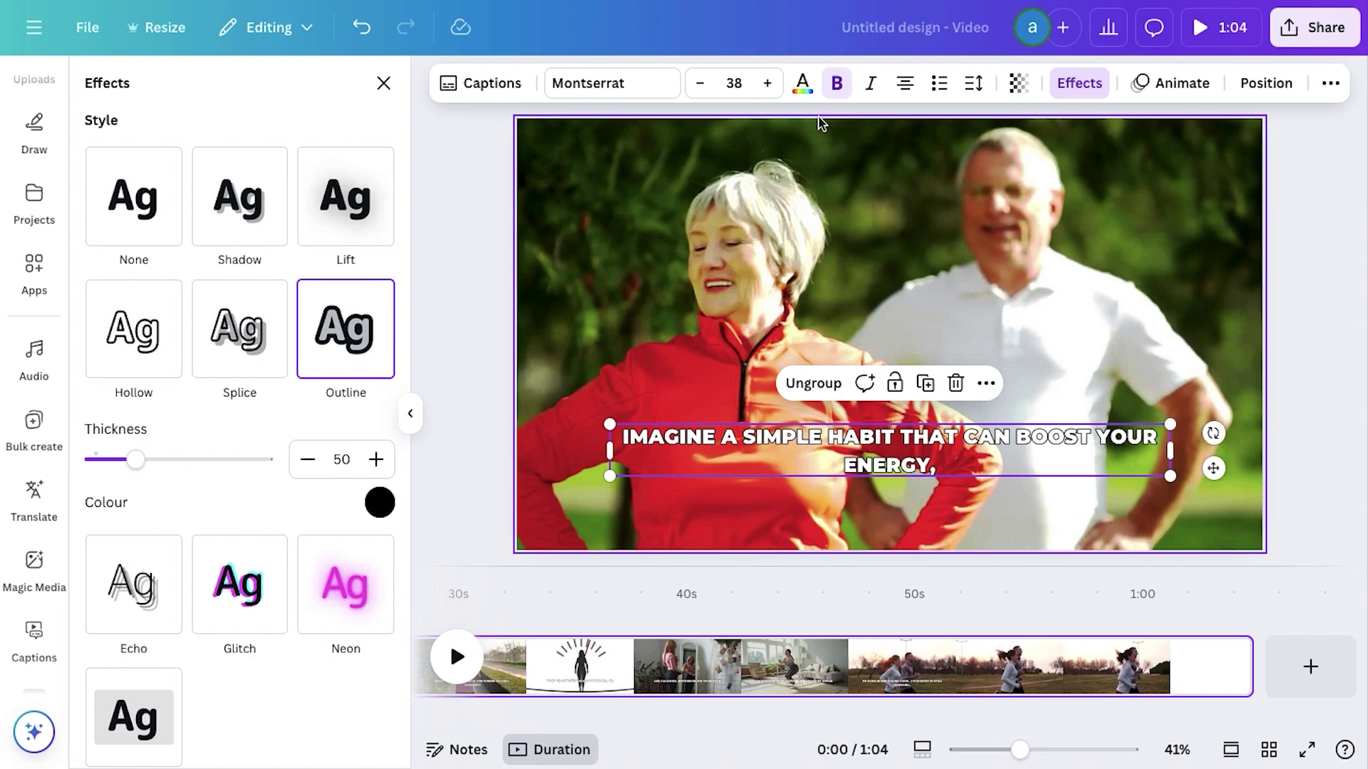
- Search 'yellow' in the text colour options and make the captions yellow
left_click(802, 93)
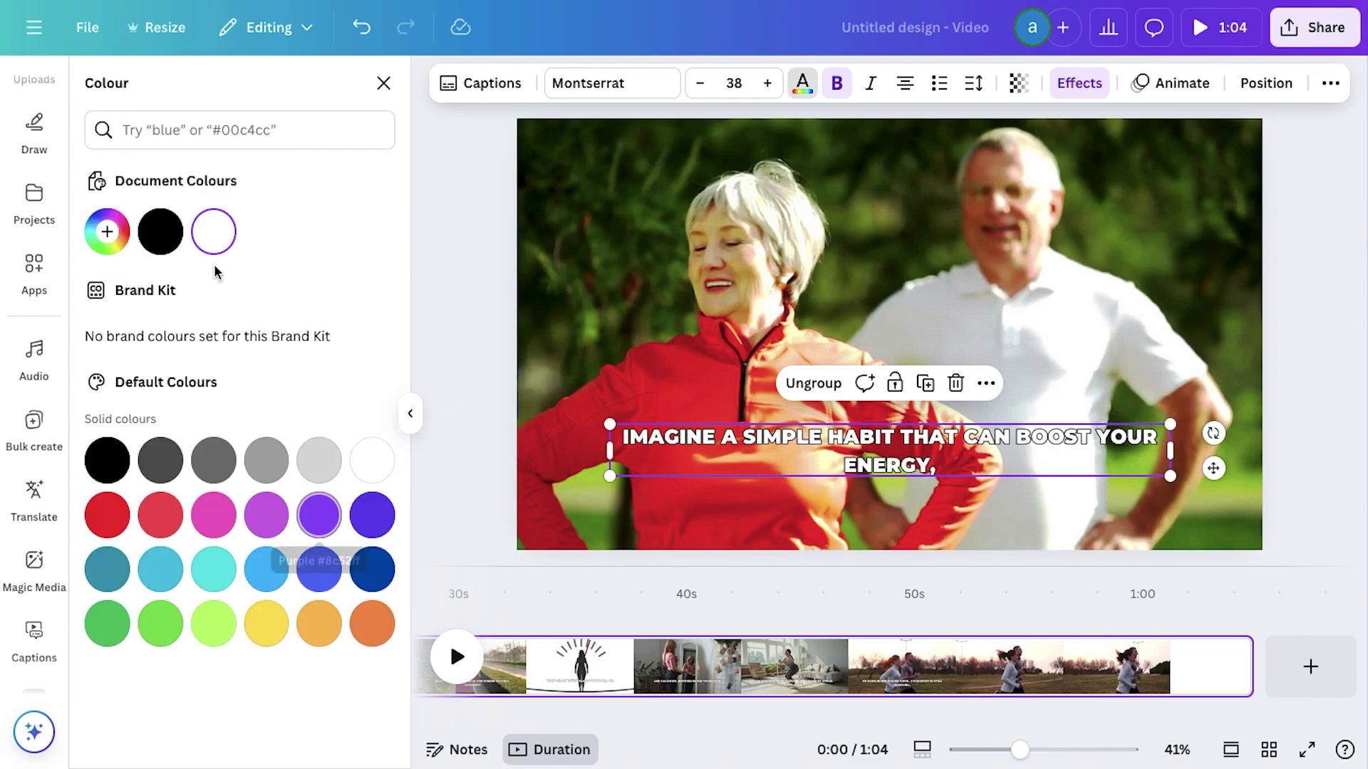
type("ye")
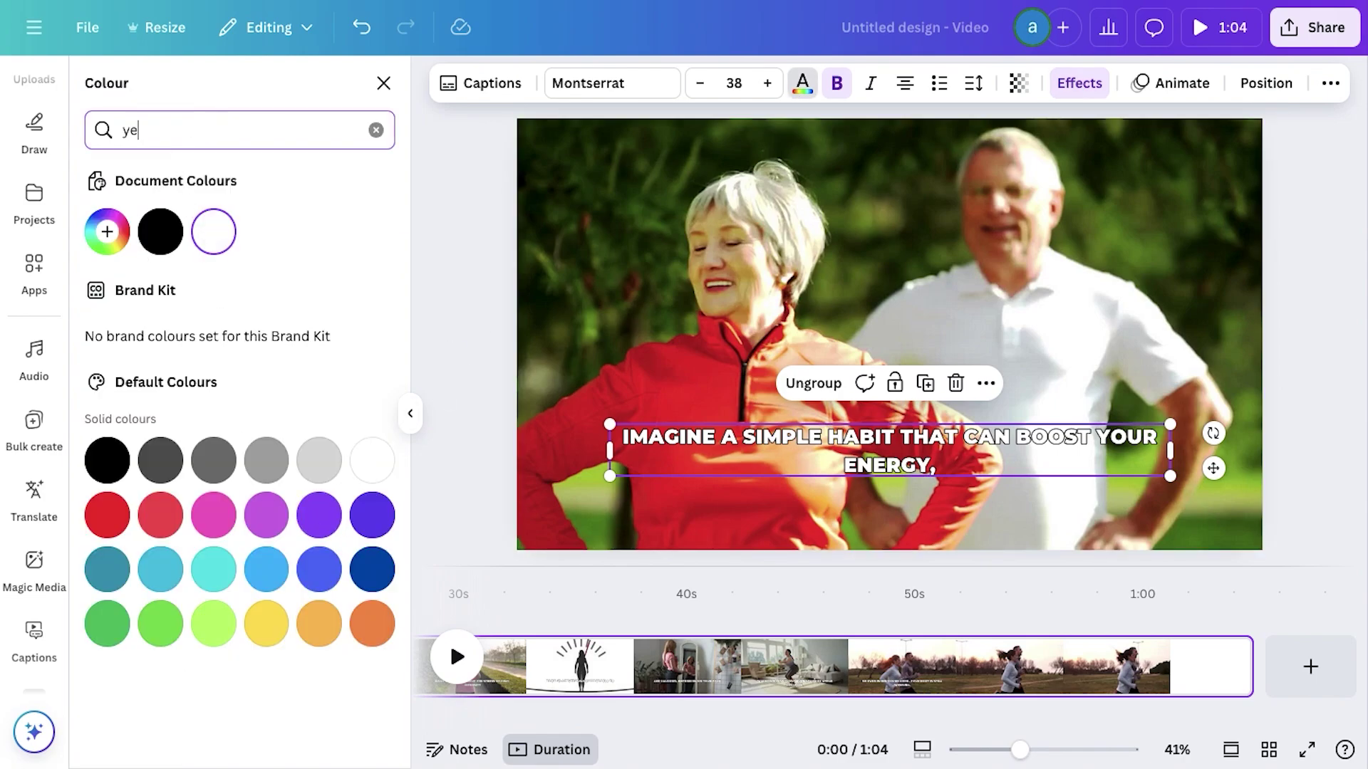
type("low")
key("BackSpace")
type("oo")
key("BackSpace")
key("BackSpace")
key("BackSpace")
key("BackSpace")
type("l")
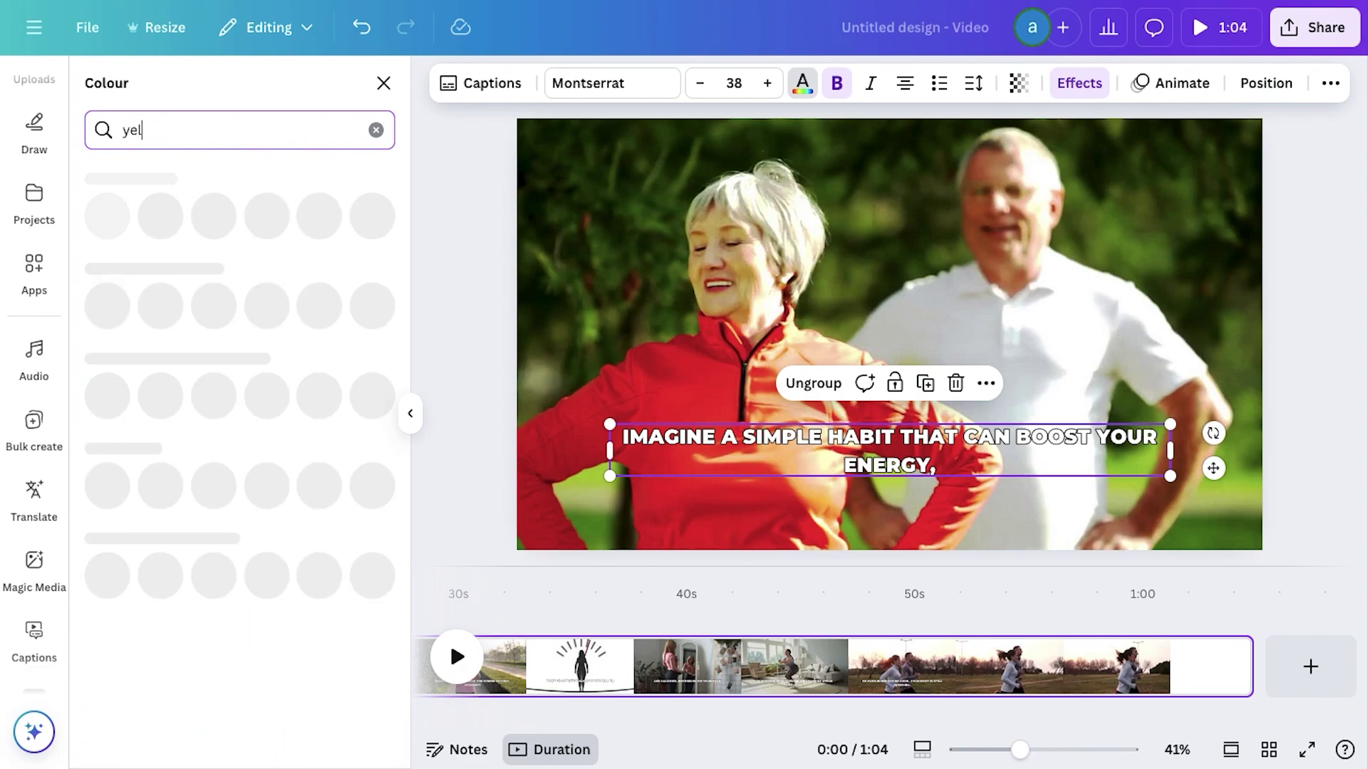
type("low")
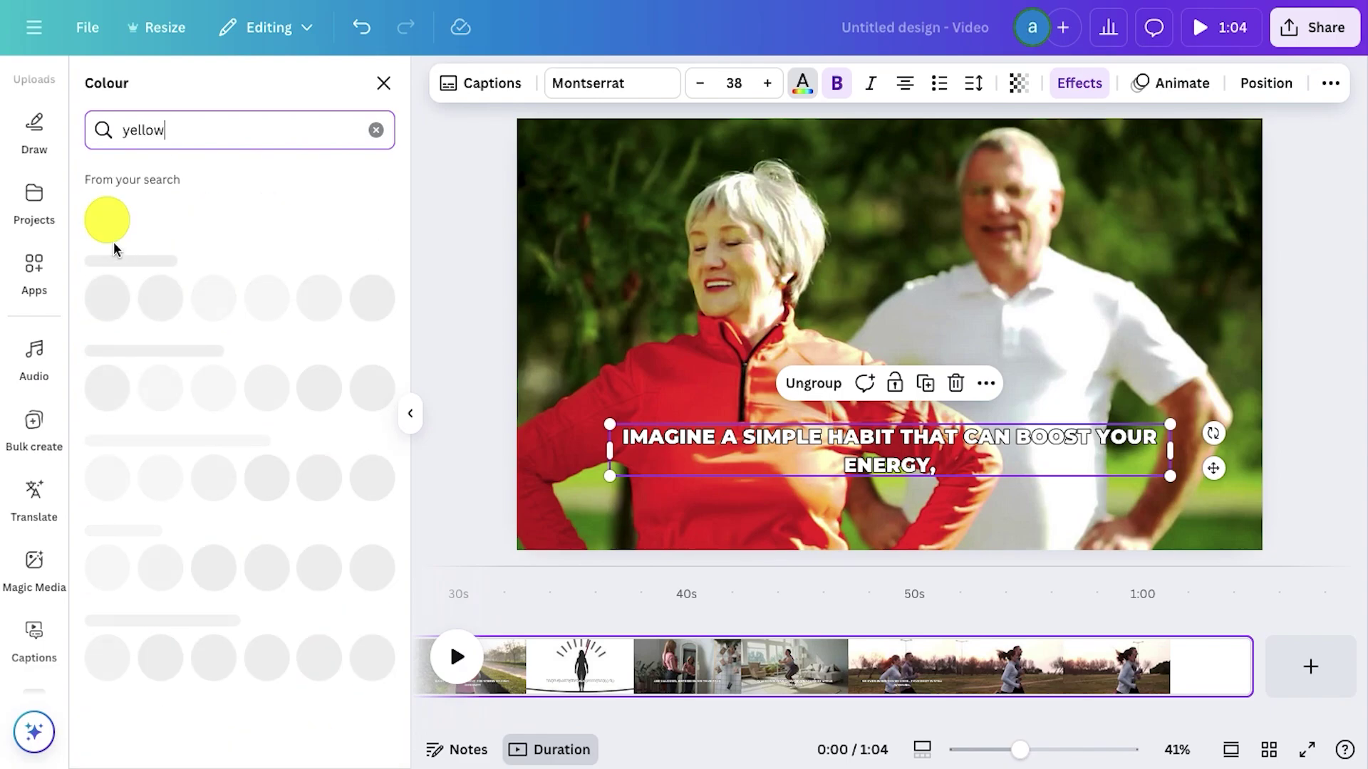
left_click(109, 241)
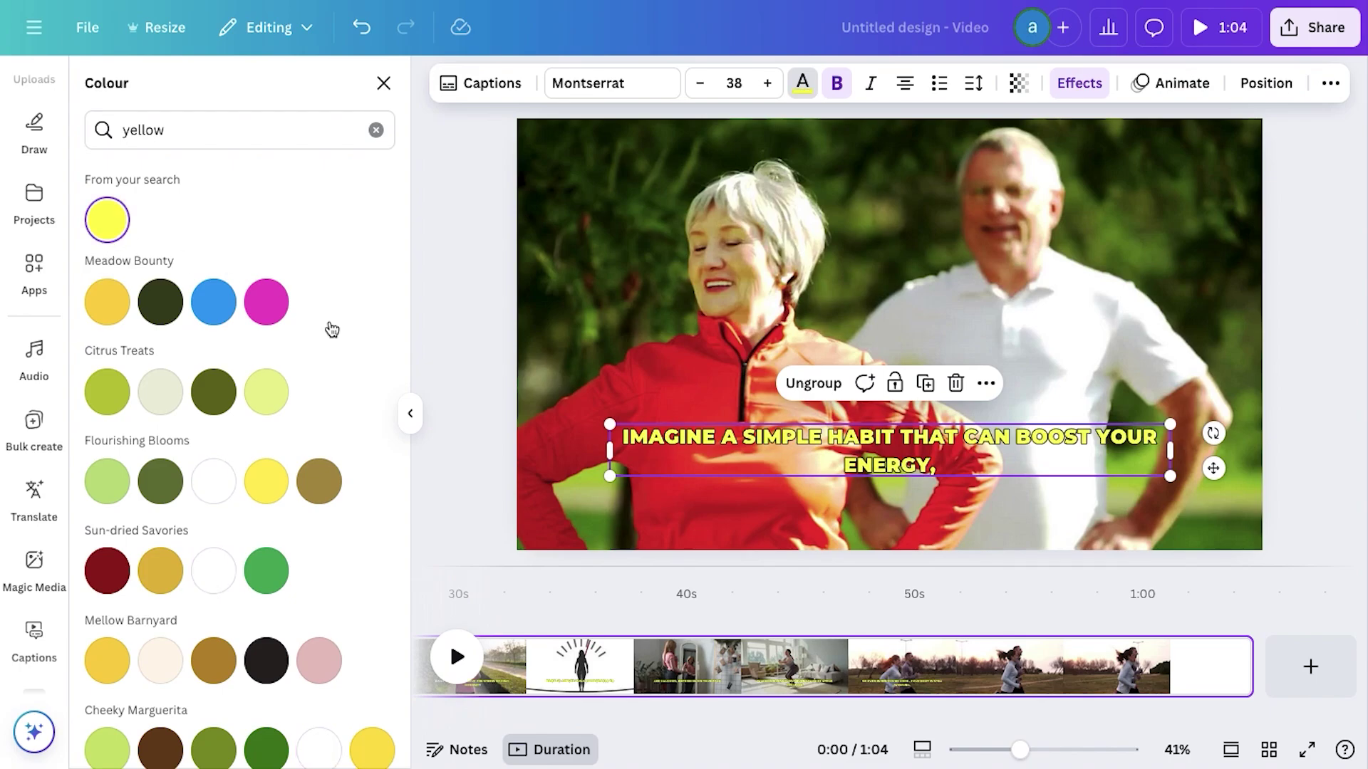
left_click(520, 583)
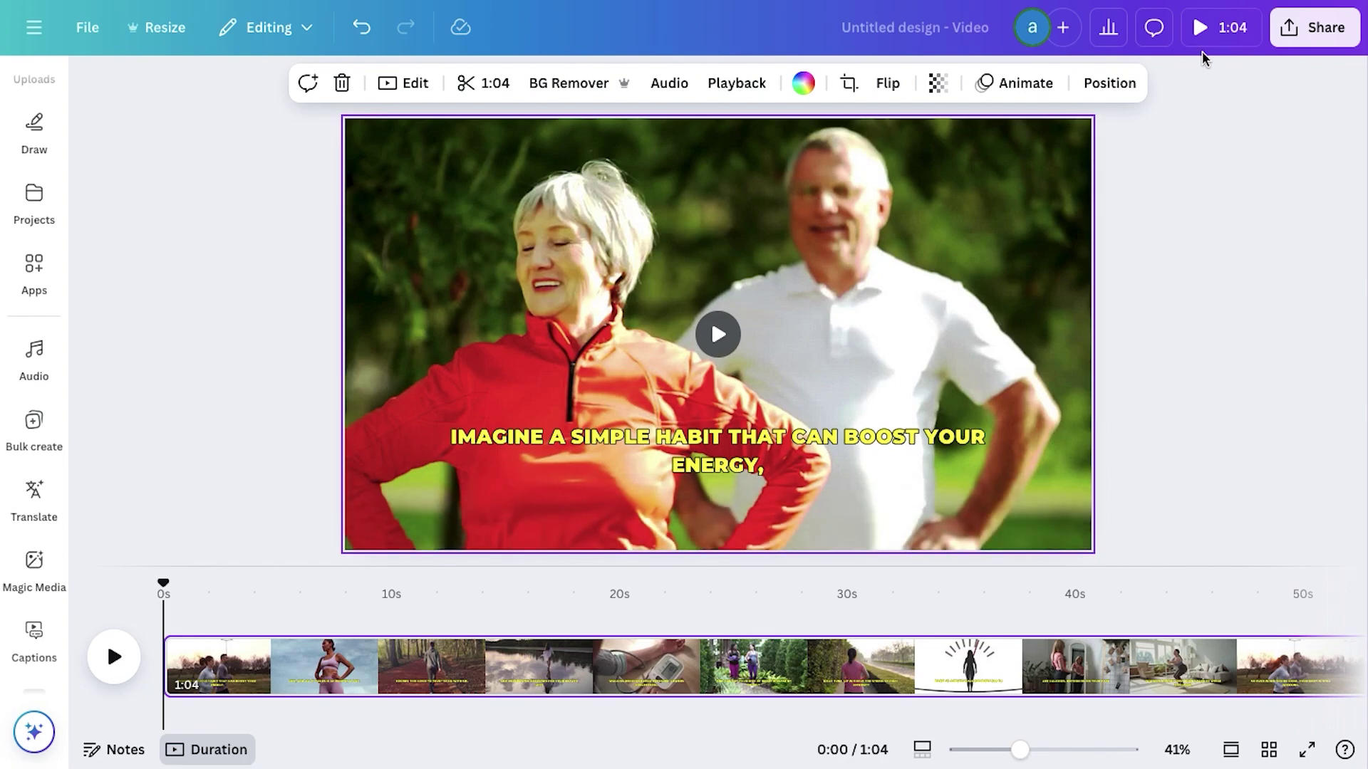
- Play the whole 1:04 captioned video as a full-screen preview
left_click(1199, 37)
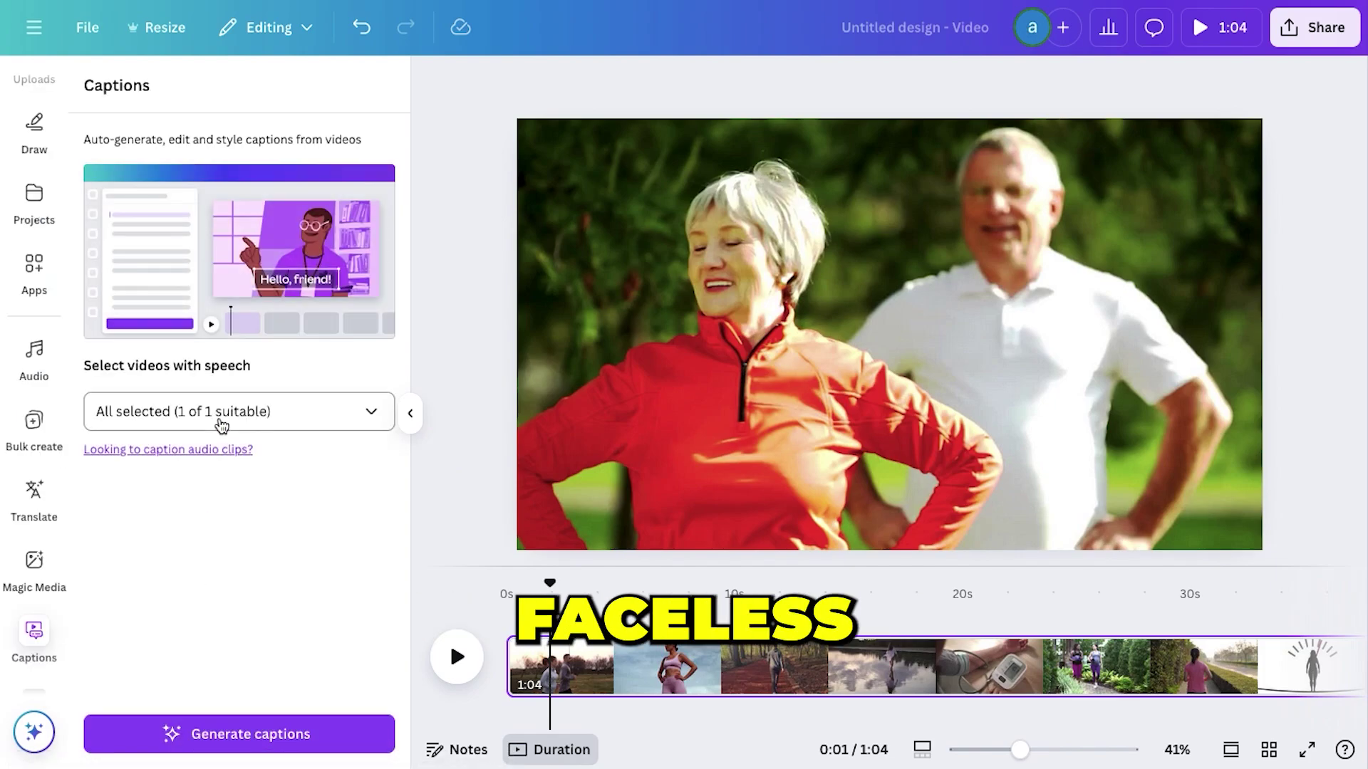
- Generate captions for the selected video and scrub the timeline to review them
left_click(249, 580)
left_click(235, 737)
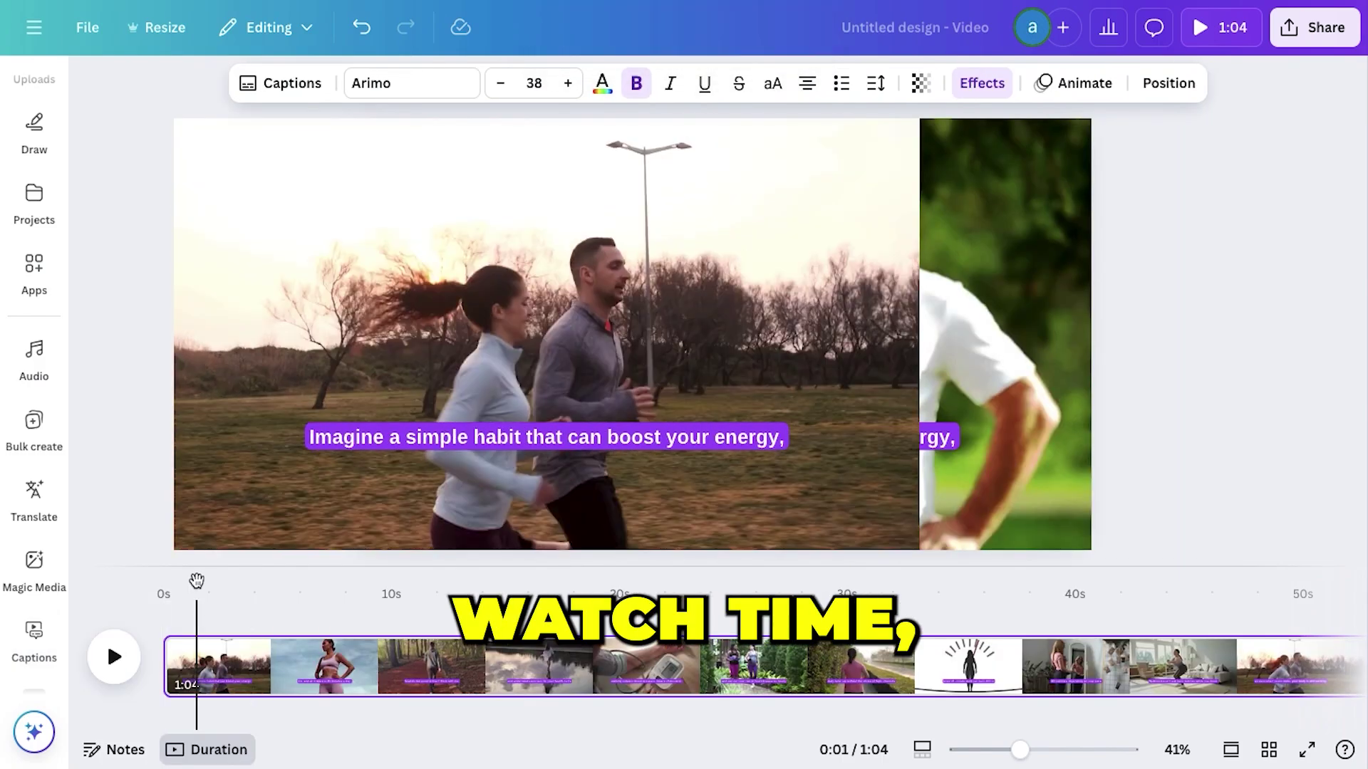
left_click_drag(197, 583, 696, 583)
left_click_drag(196, 583, 1059, 582)
left_click(253, 614)
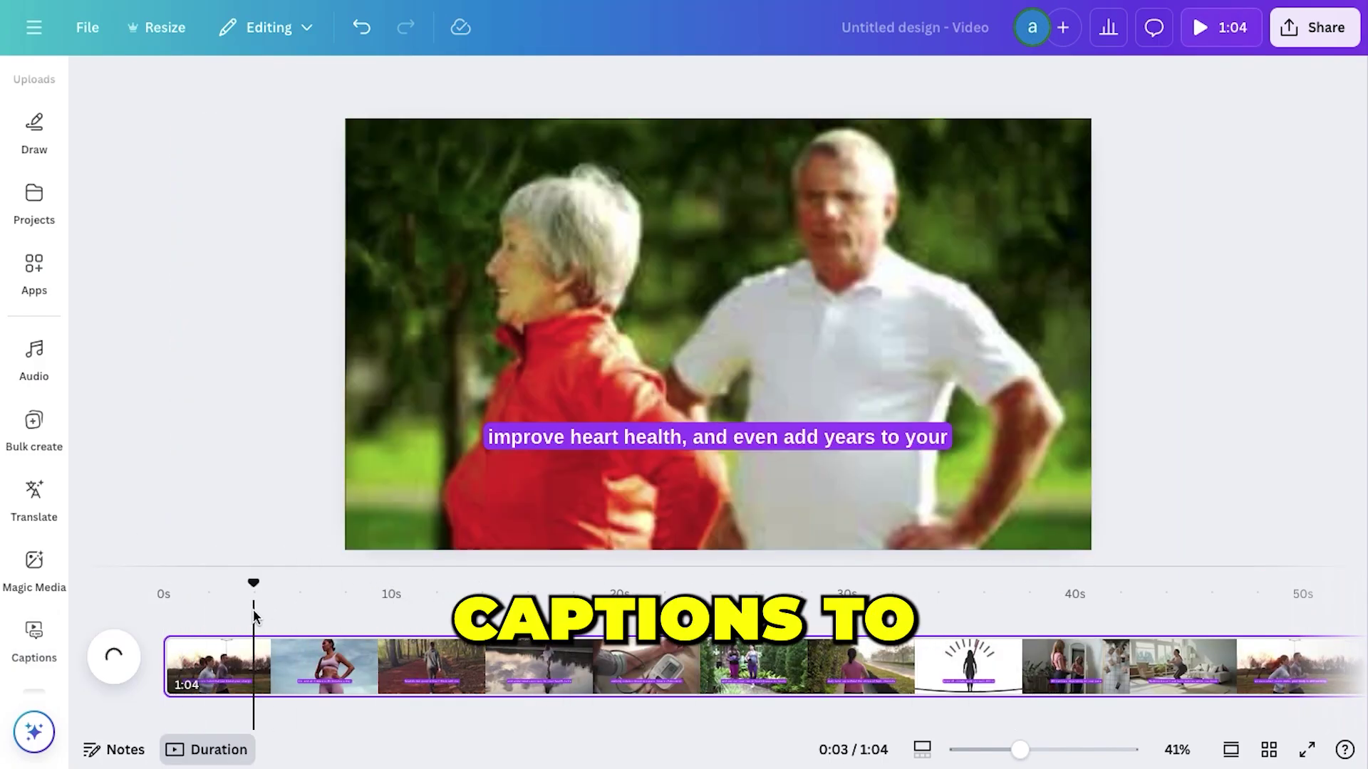
- Try making a caption uppercase, then undo the change
left_click(520, 437)
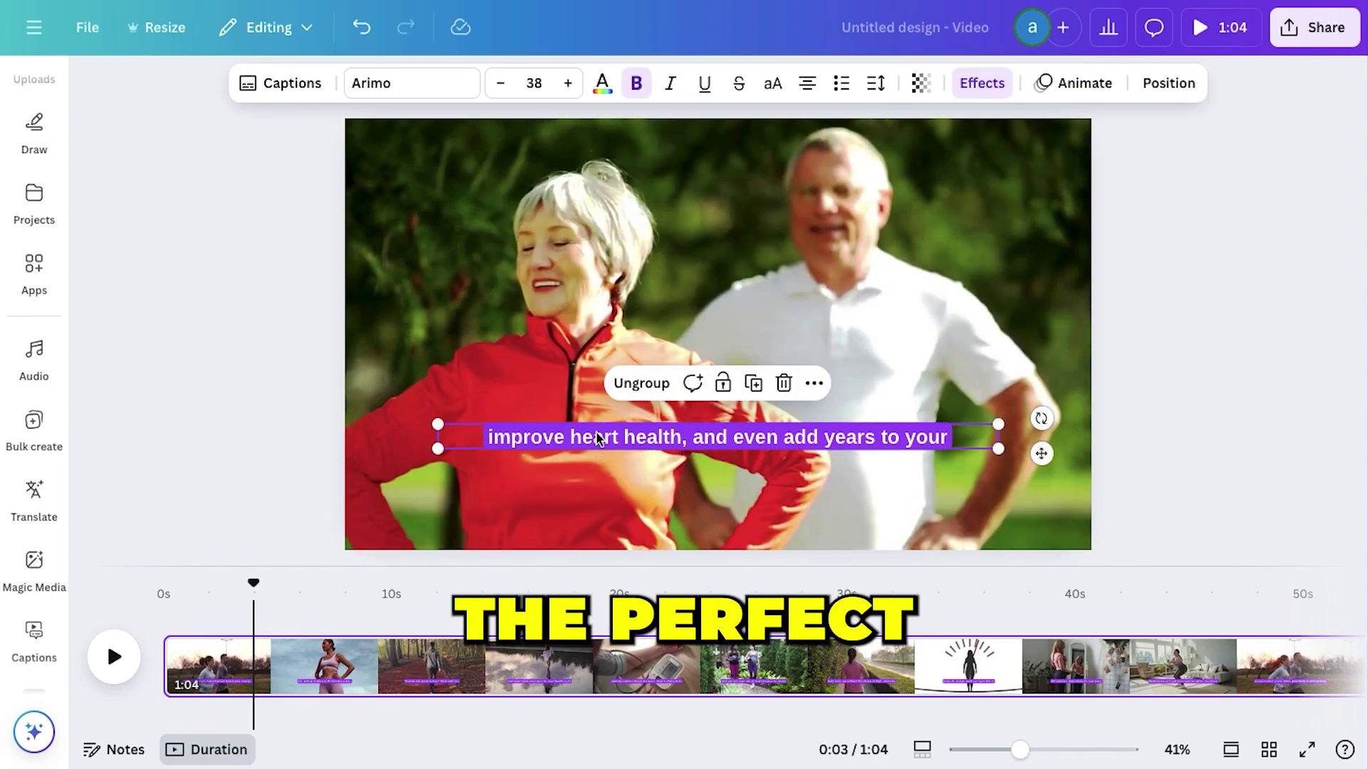
left_click(764, 93)
left_click(309, 464)
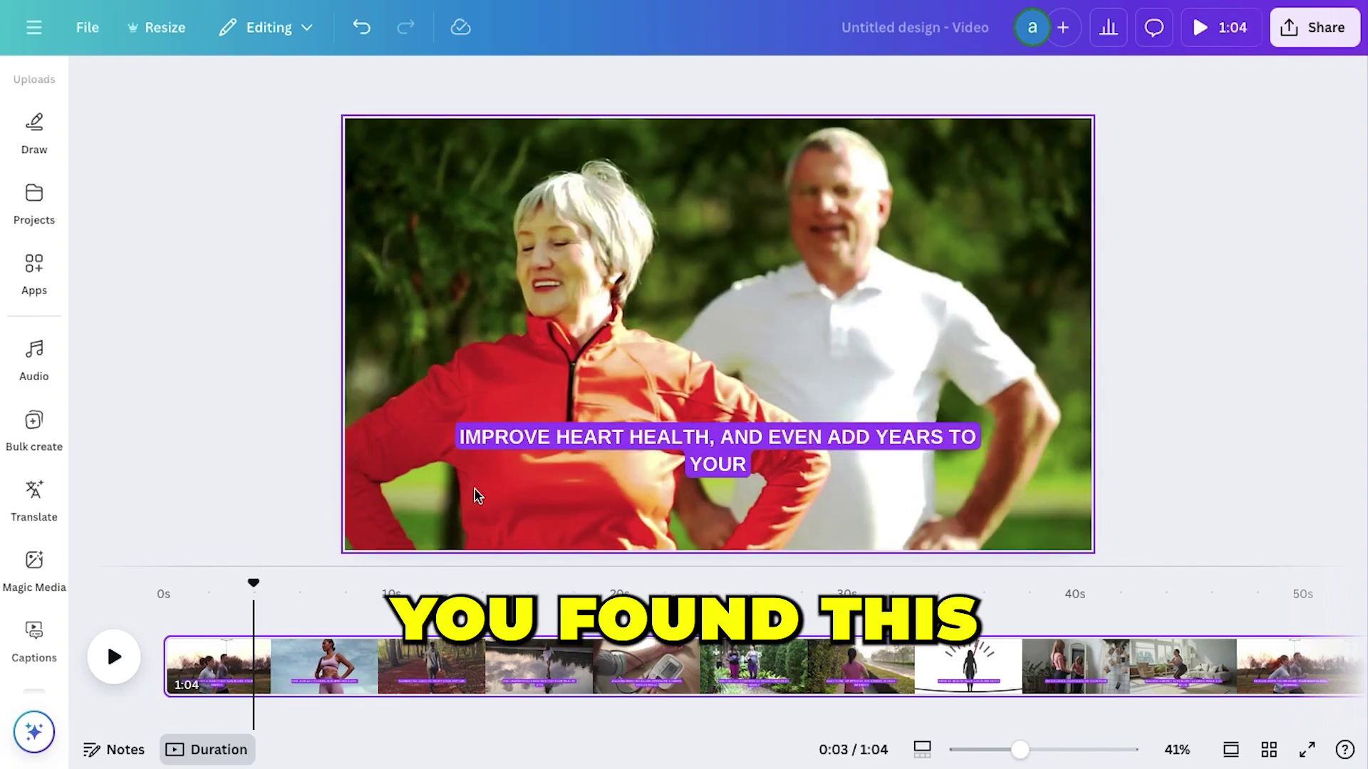
key("ctrl+z")
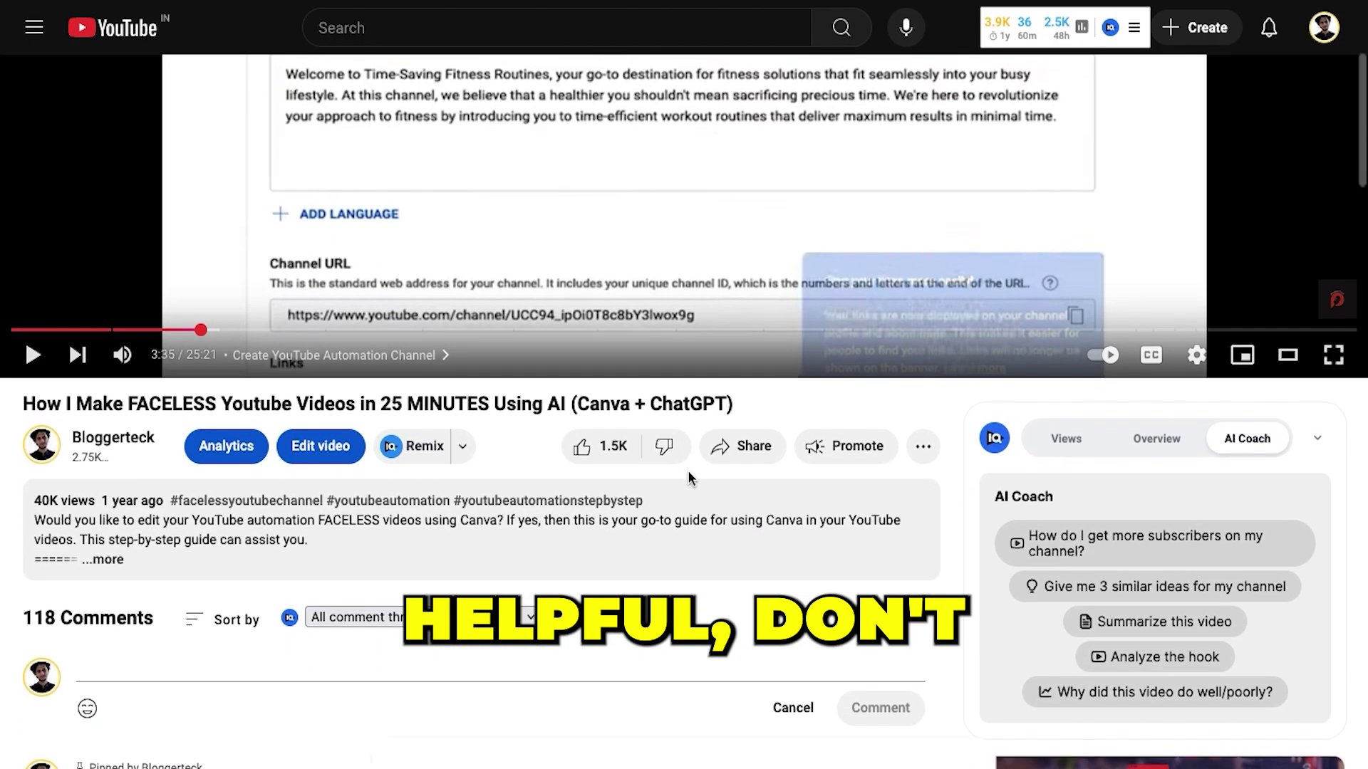
scroll(688, 478, "down", 2)
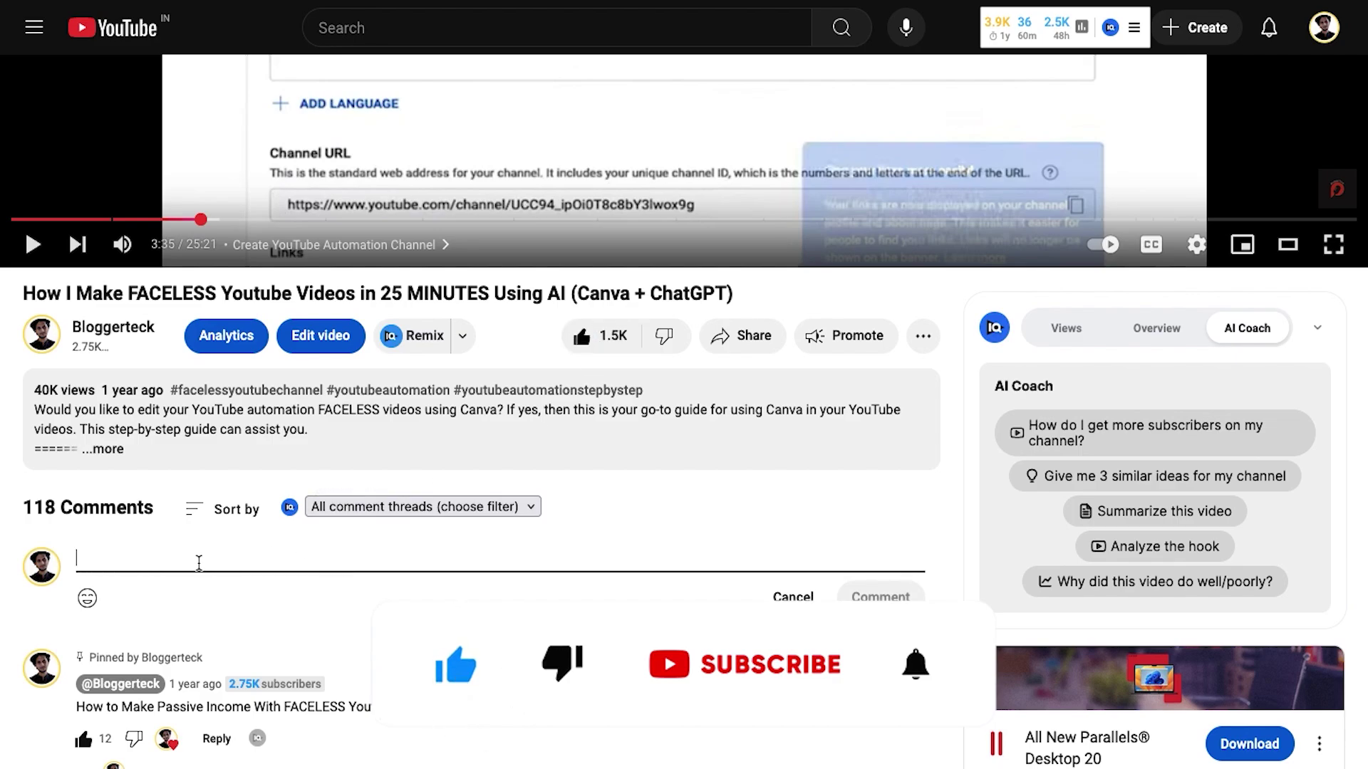
- Enter 'comments your thought' in the YouTube comment box and briefly select it
type("comment")
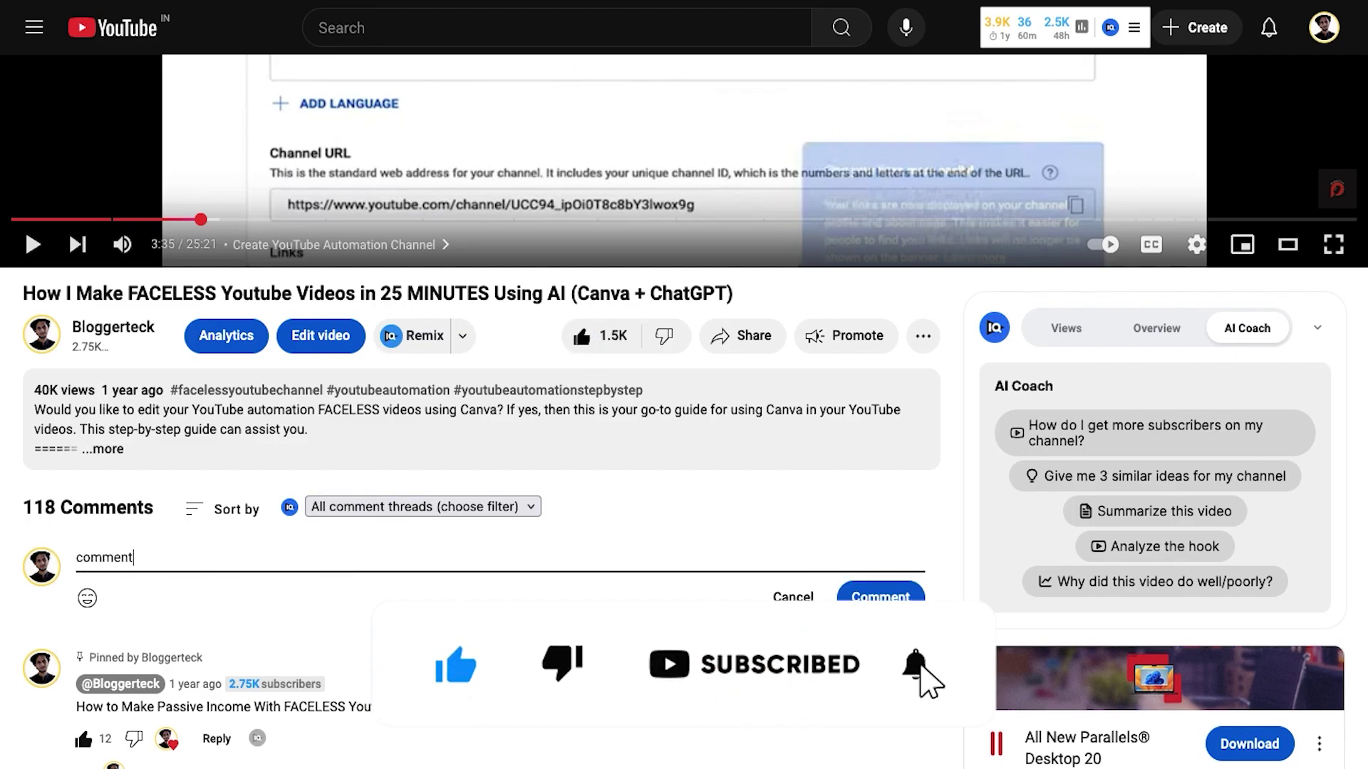
type("s your thoughts")
left_click(447, 617)
left_click_drag(79, 556, 233, 556)
left_click(465, 585)
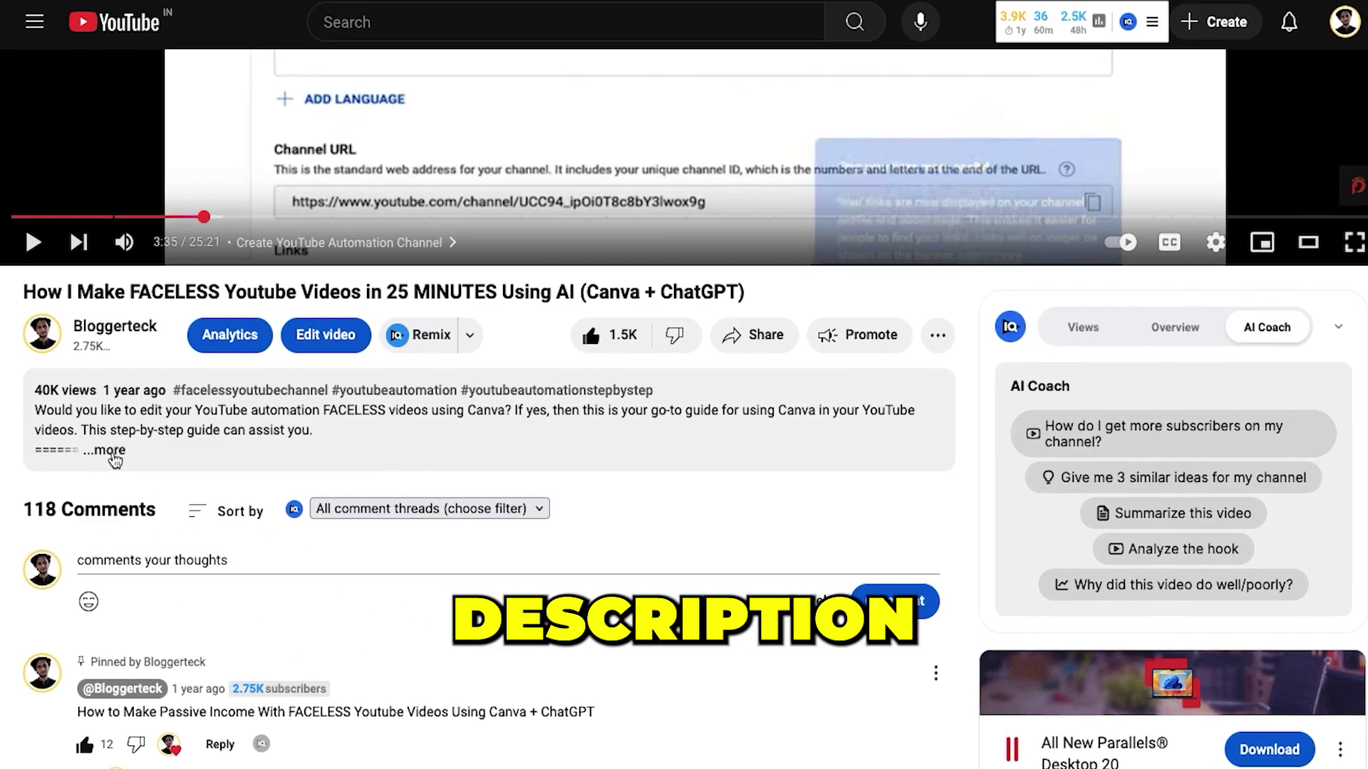
- Expand the video description and highlight the list of profitable channel niche links
left_click(463, 434)
scroll(420, 520, "down", 5)
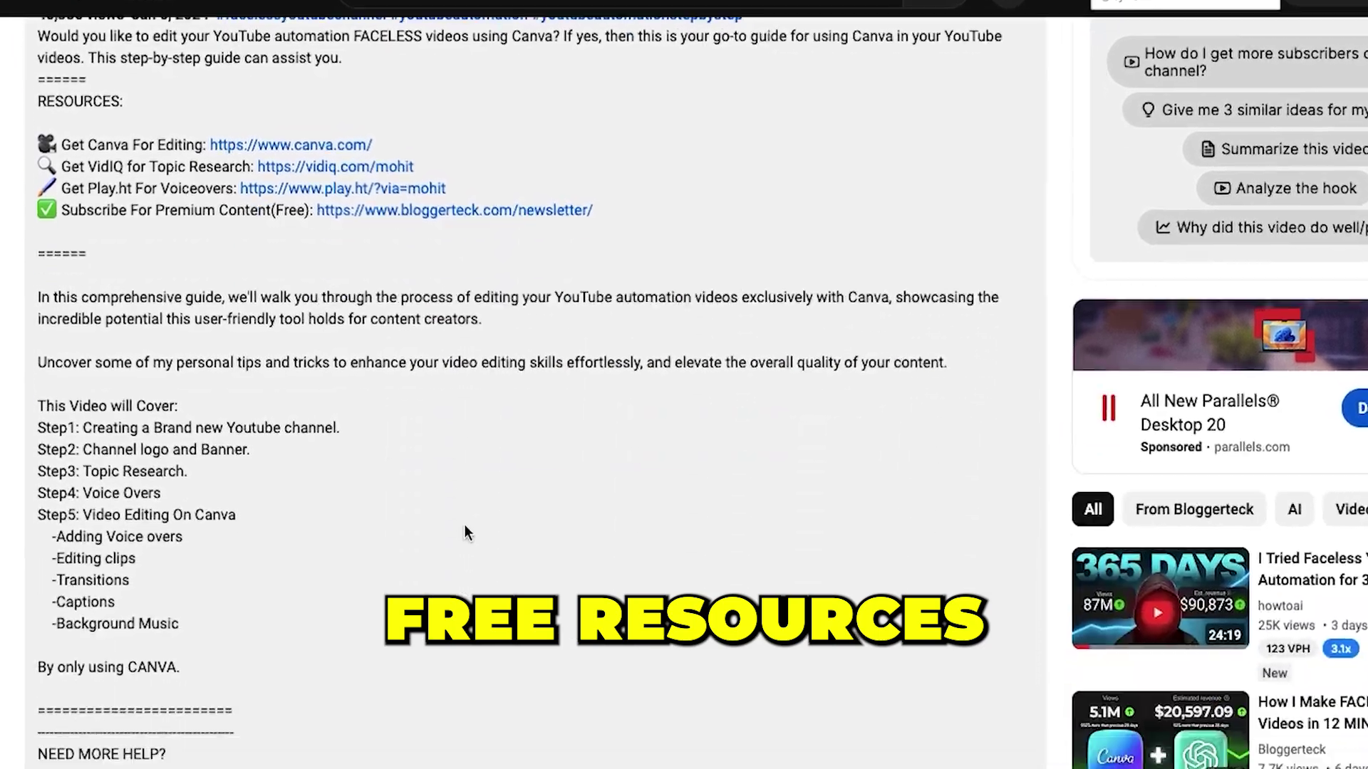
scroll(465, 525, "down", 8)
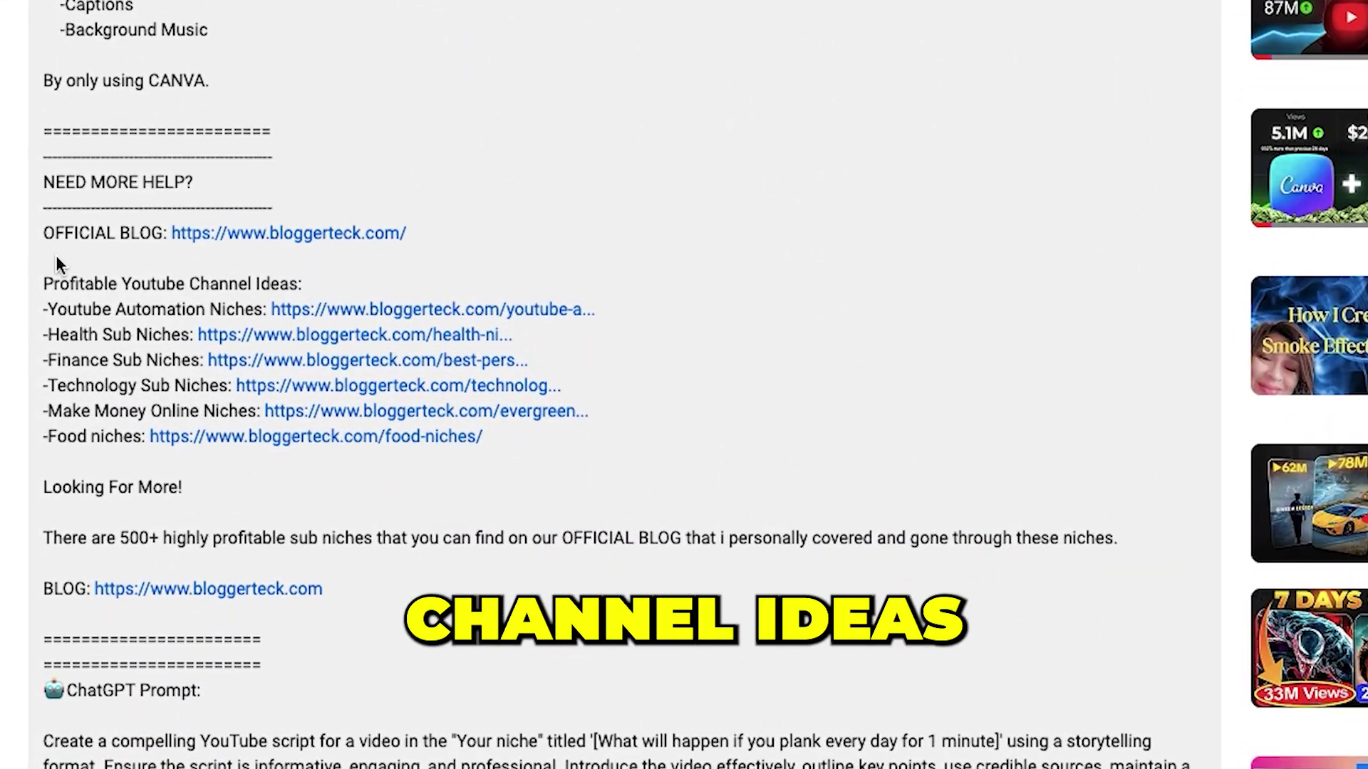
left_click_drag(55, 309, 554, 434)
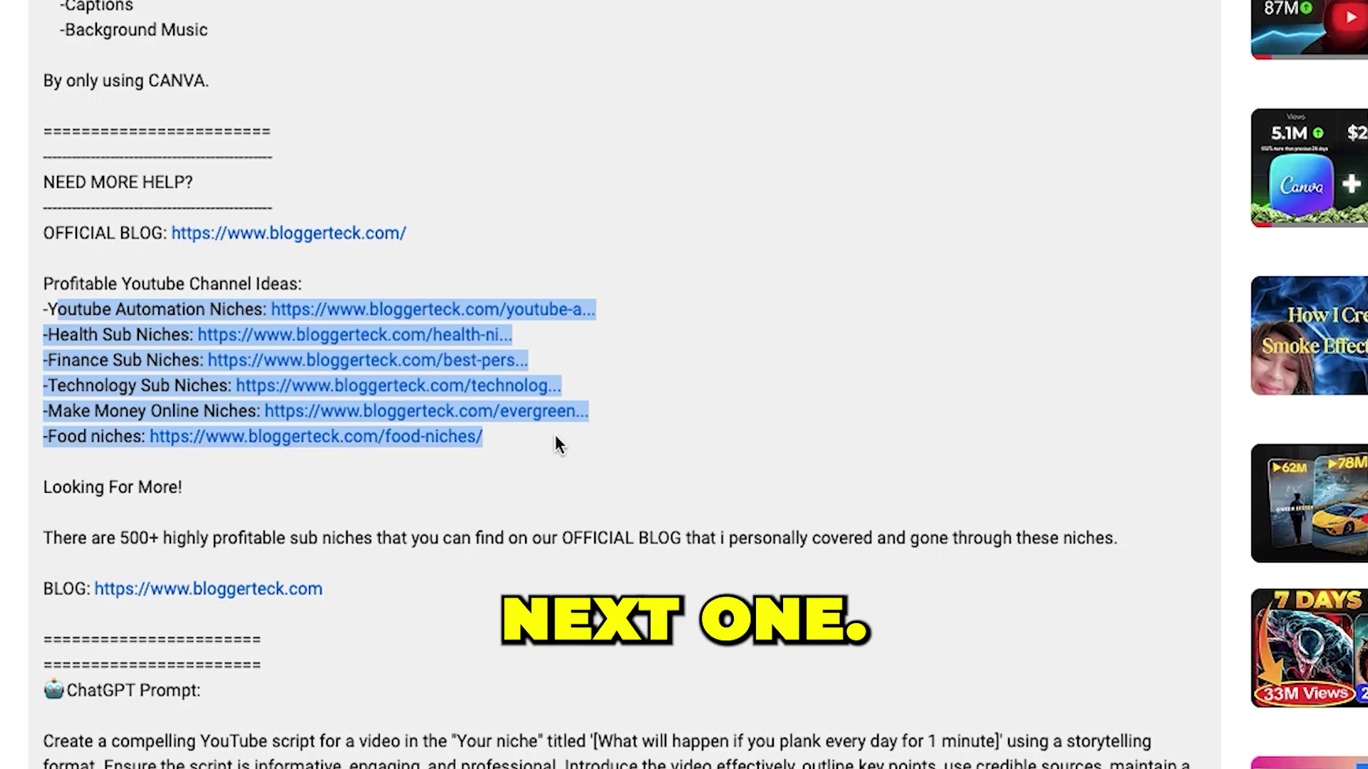